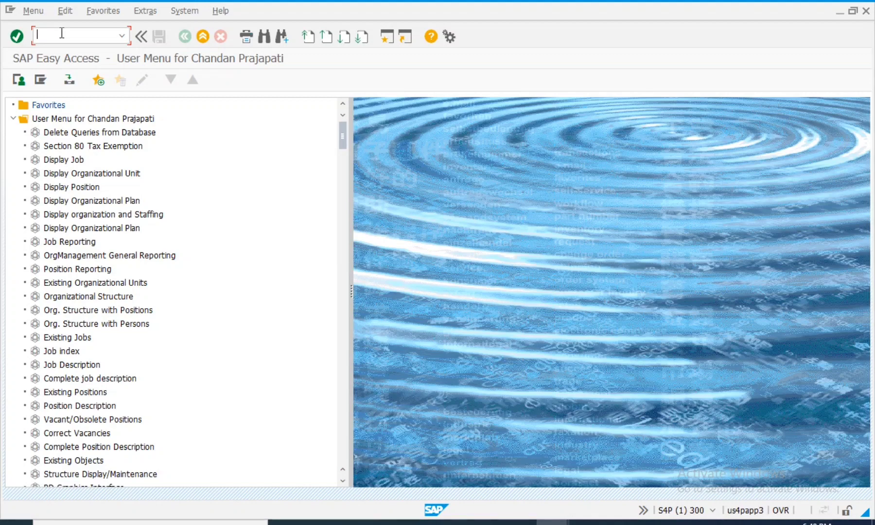
# Start the Project Builder with transaction CJ20N
pyautogui.write('cj20')
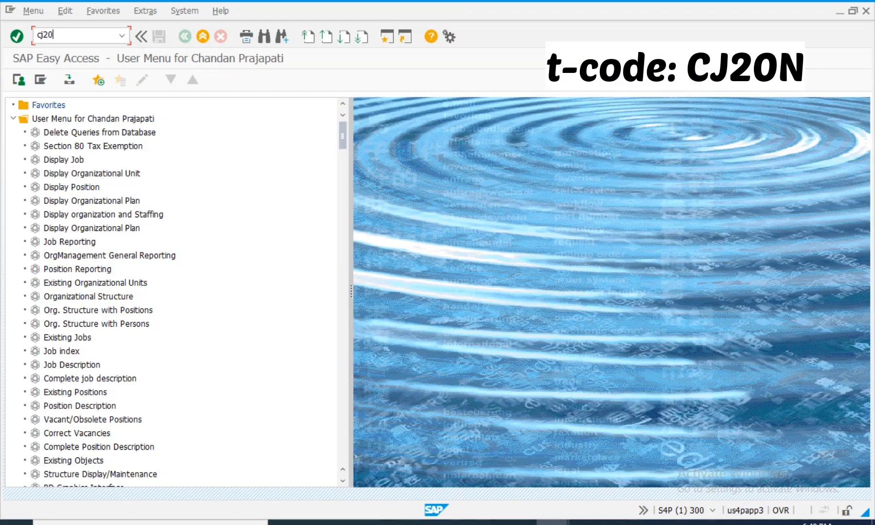
pyautogui.write('n')
pyautogui.press('Return')
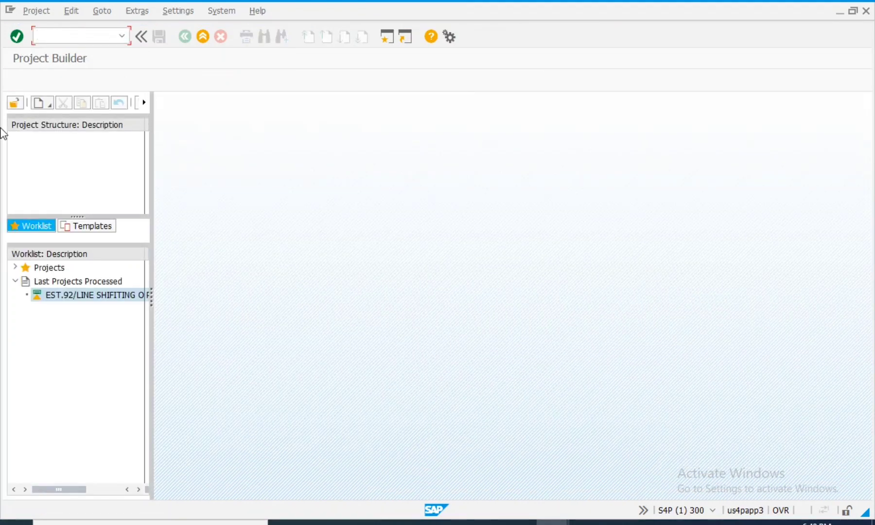
# Open the project with project definition PUDP.AH.000140
pyautogui.click(14, 107)
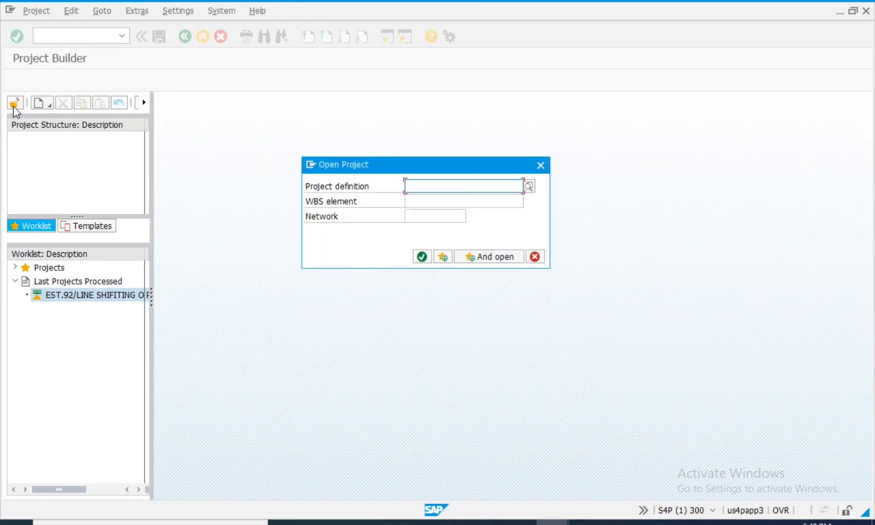
pyautogui.write('pu')
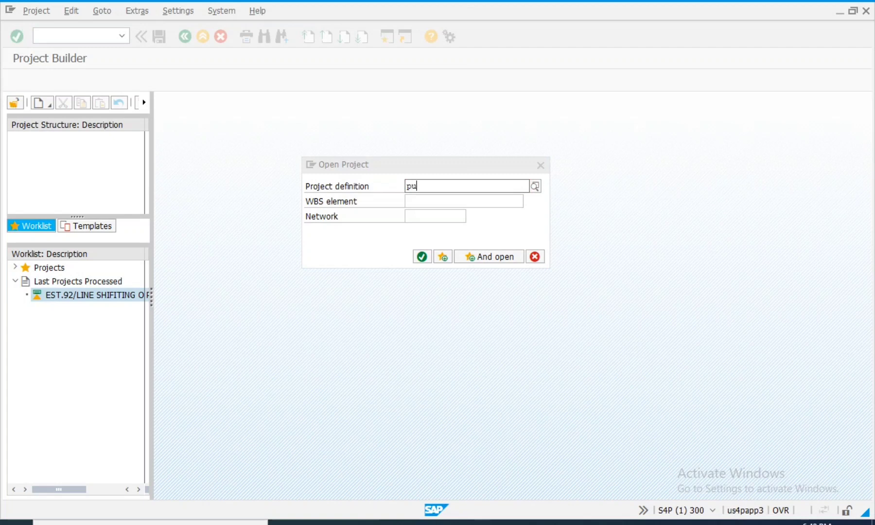
pyautogui.press('Return')
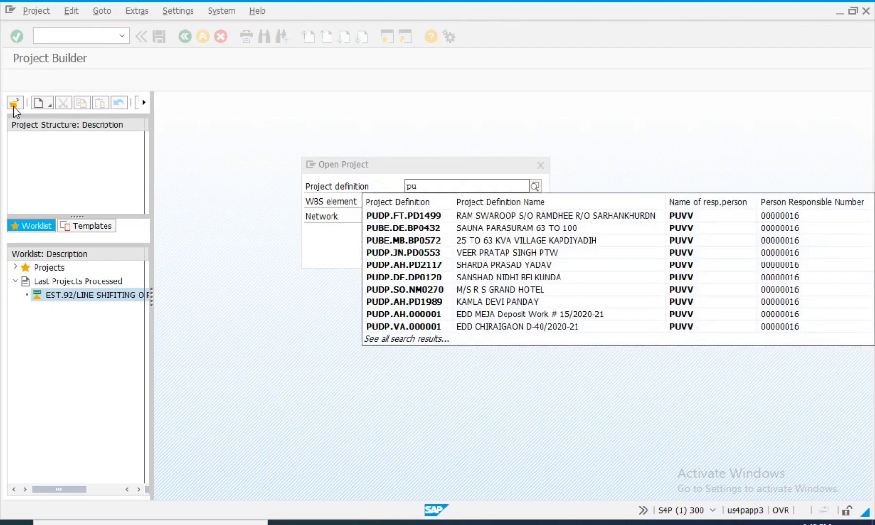
pyautogui.write('dp.')
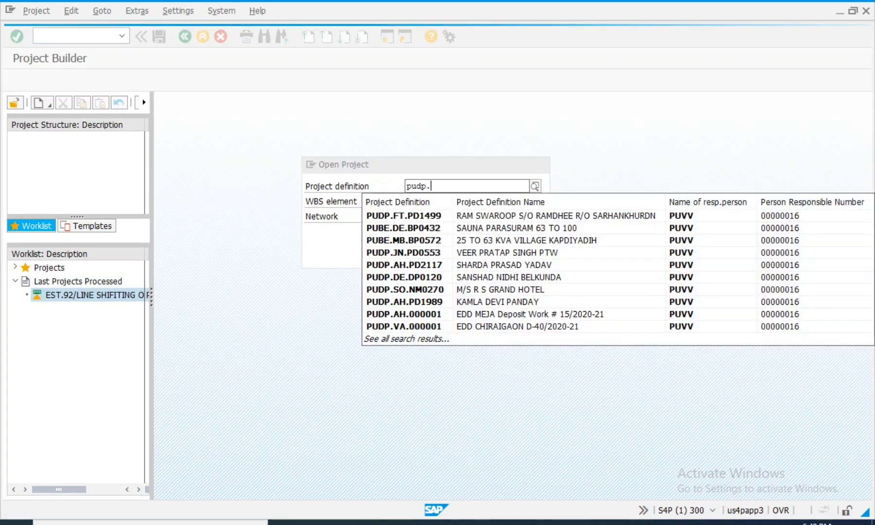
pyautogui.write('ah.')
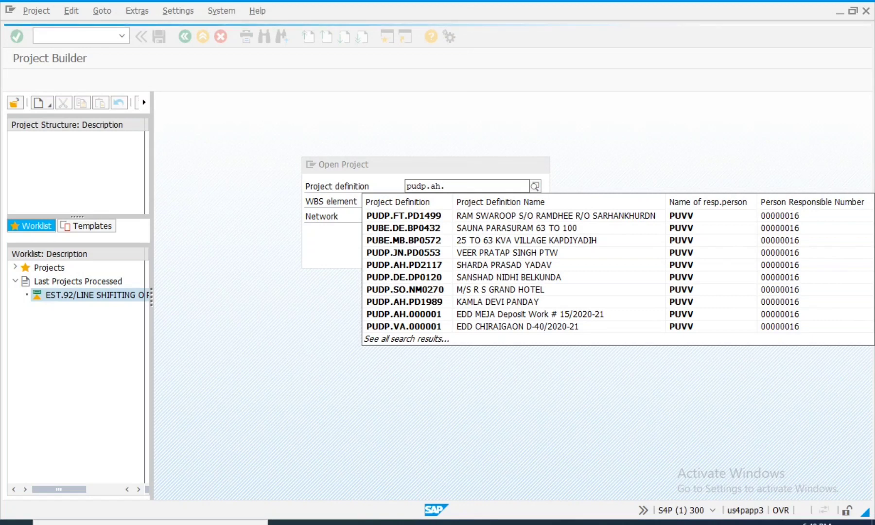
pyautogui.write('000140')
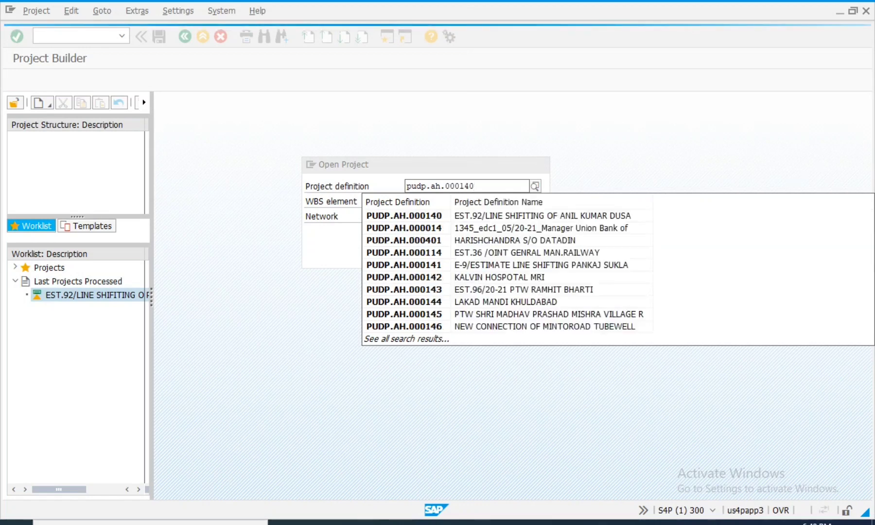
pyautogui.press('Escape')
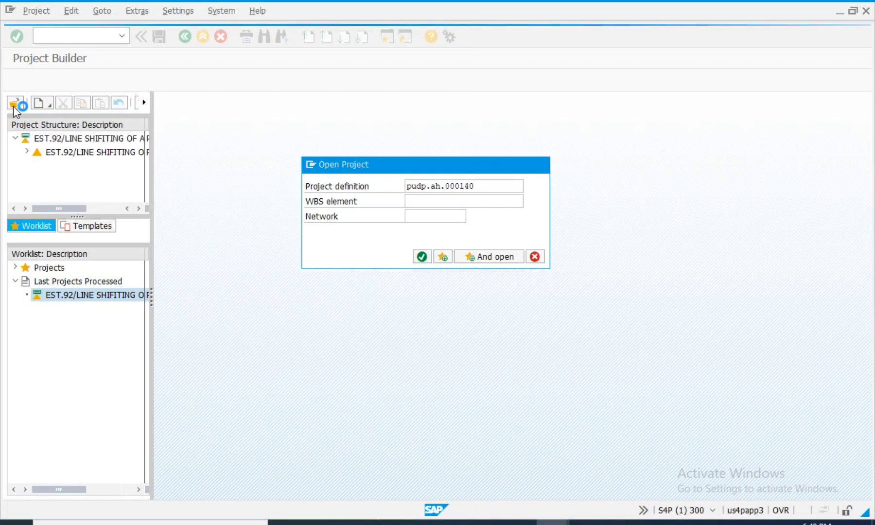
pyautogui.press('Return')
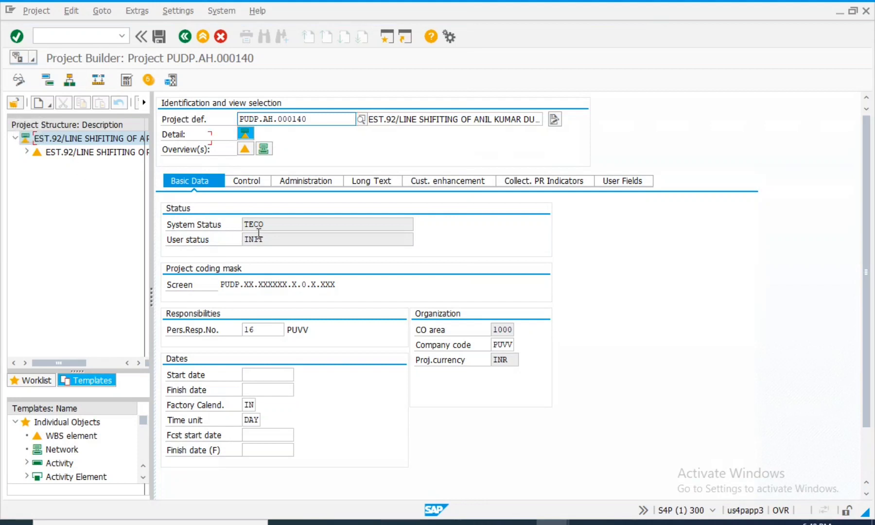
# Check the project's system status in its basic data and return to the SAP Easy Access menu
pyautogui.moveTo(243, 224); pyautogui.dragTo(267, 225)
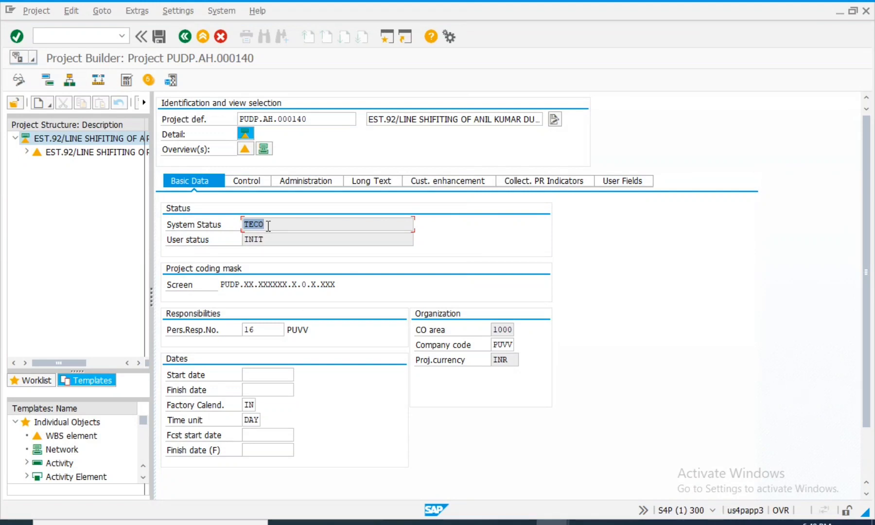
pyautogui.click(183, 42)
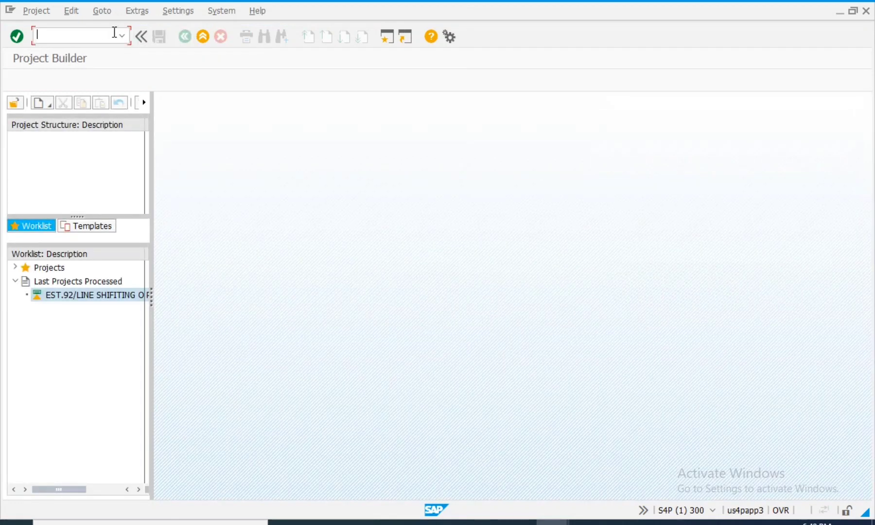
pyautogui.click(203, 37)
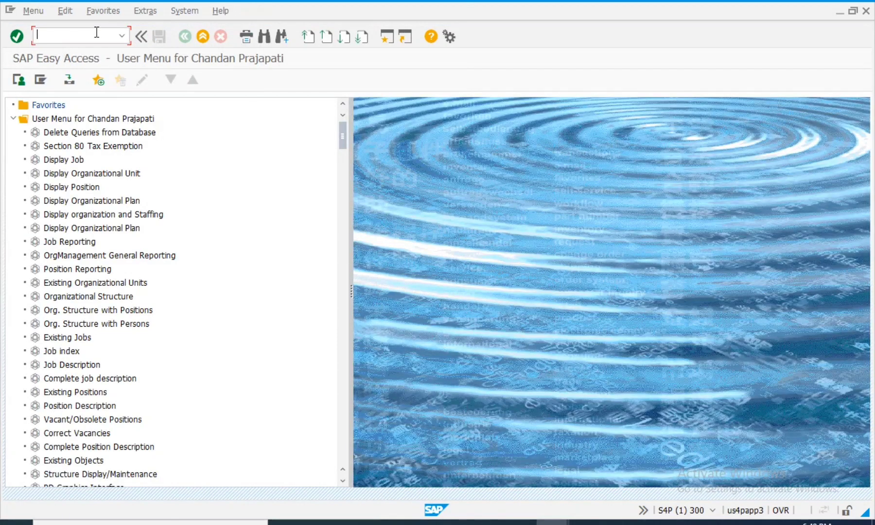
# Display the valuated project stock of PUDP.AH.000140 for special stock Q with transaction MBBS, and return to the SAP Easy Access menu
pyautogui.write('mbbs')
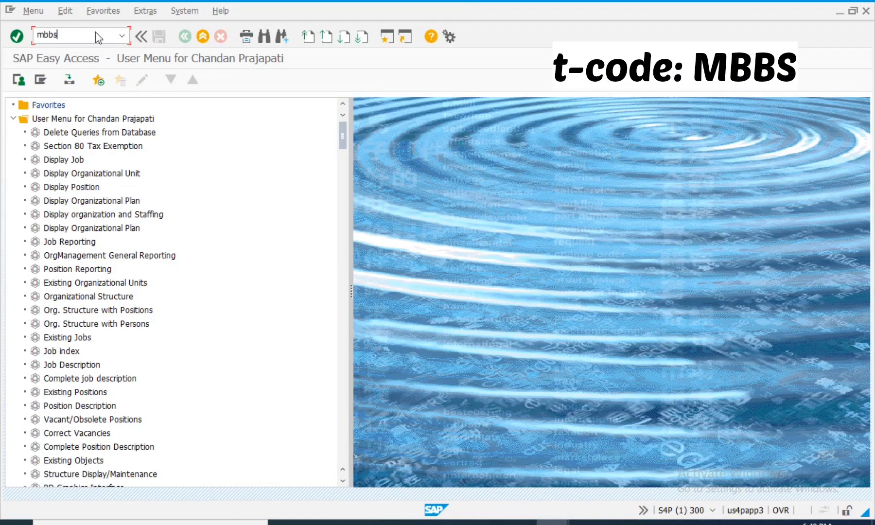
pyautogui.press('Return')
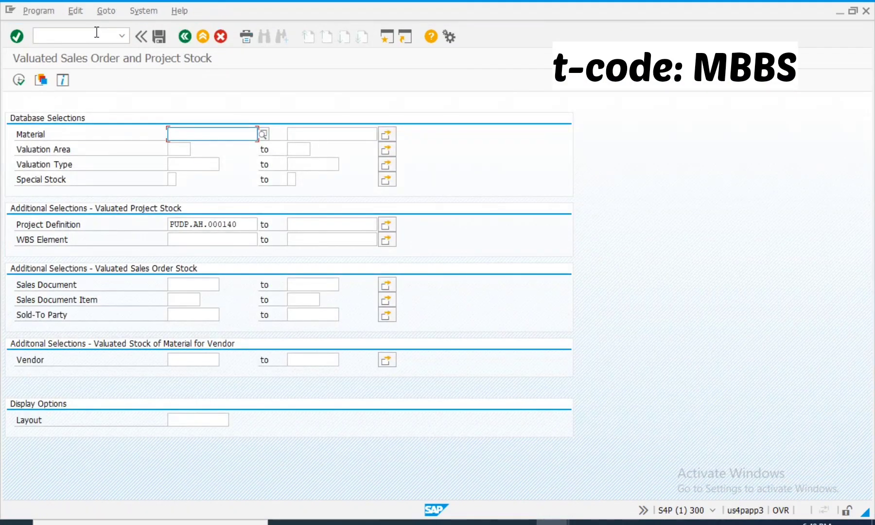
pyautogui.click(249, 225)
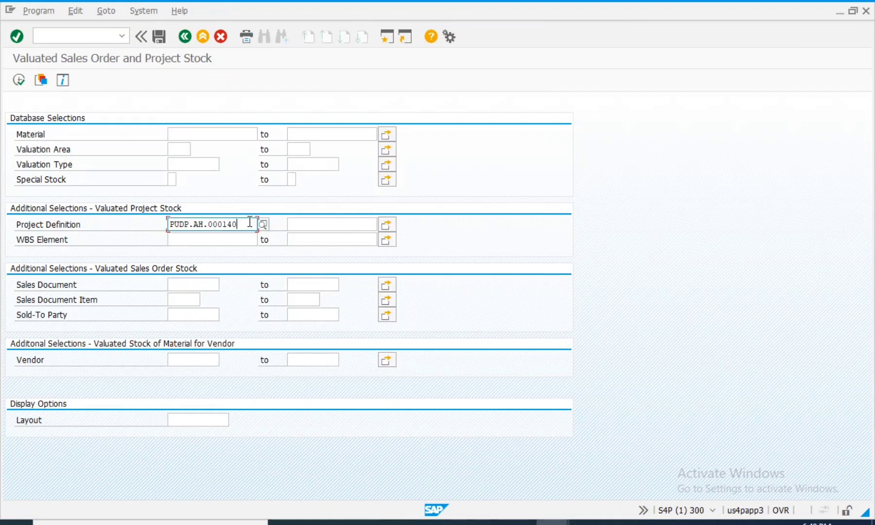
pyautogui.press('F8')
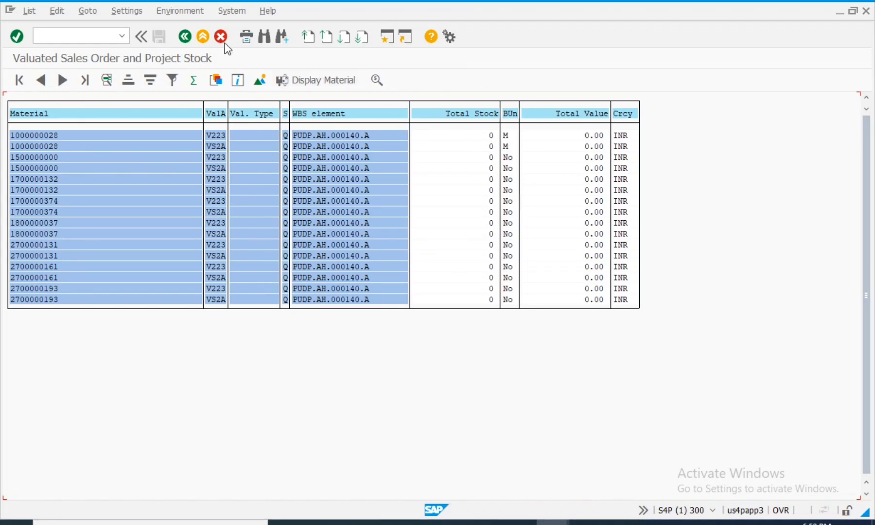
pyautogui.click(191, 36)
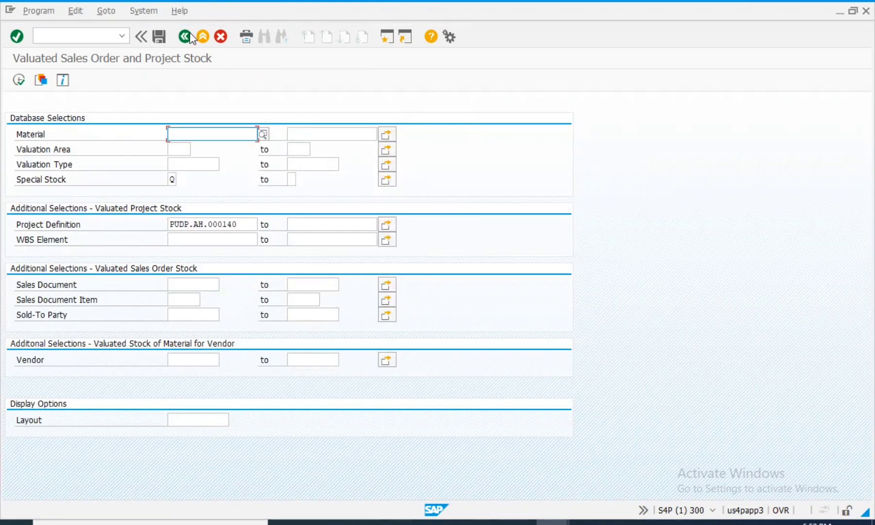
pyautogui.click(190, 33)
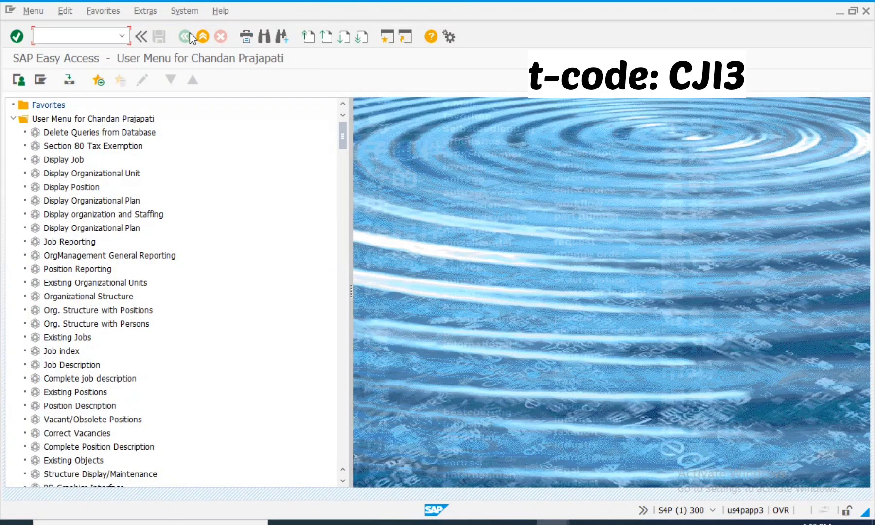
pyautogui.write('cji3')
pyautogui.press('Return')
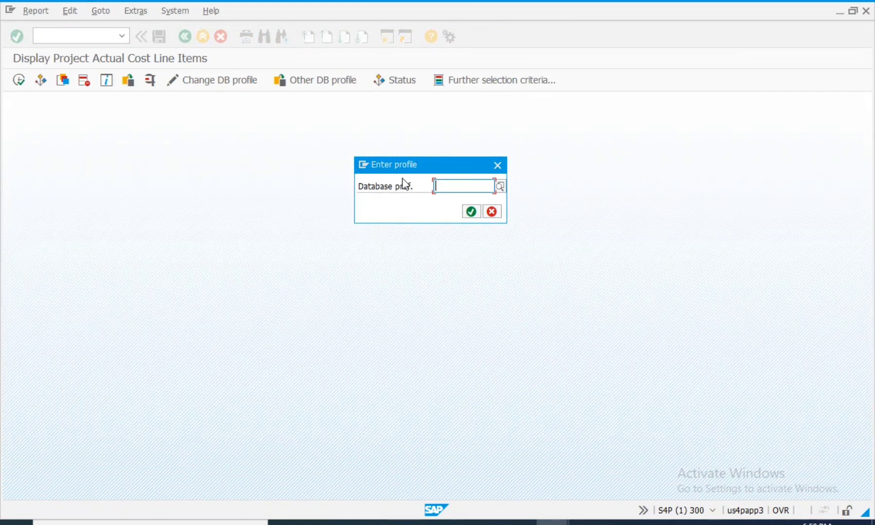
pyautogui.click(500, 186)
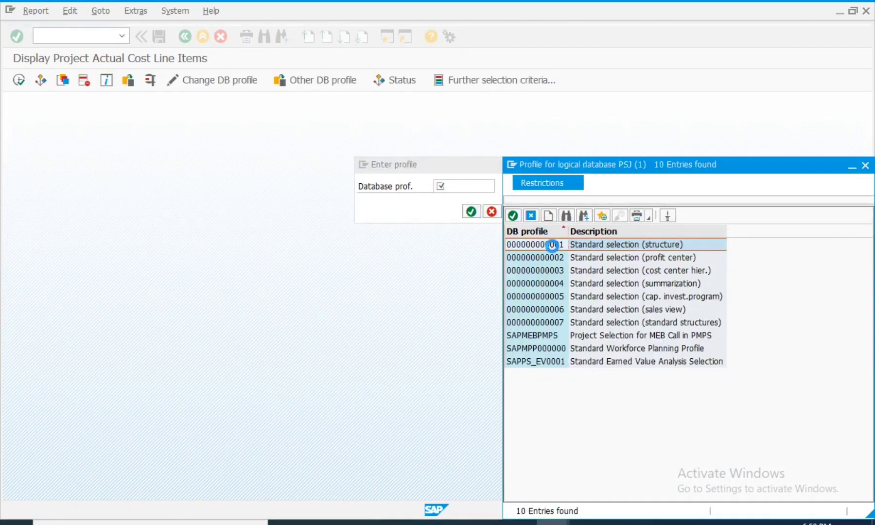
pyautogui.doubleClick(552, 245)
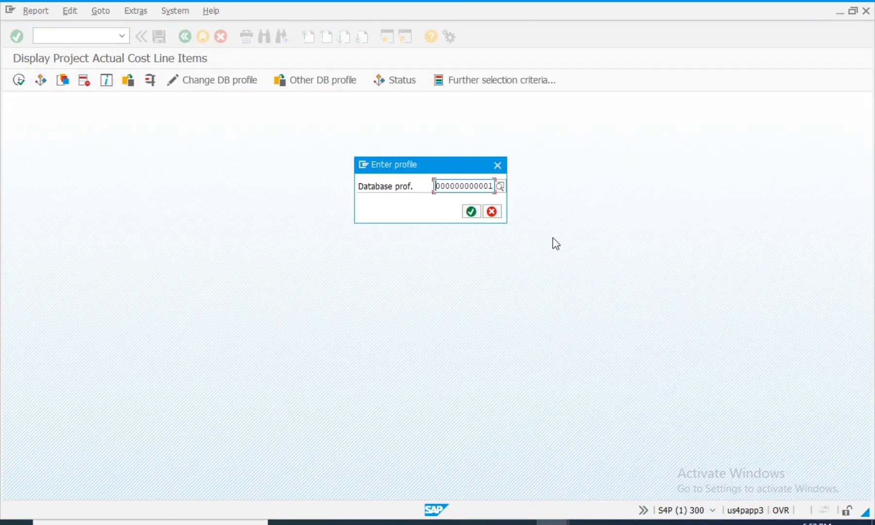
pyautogui.press('Return')
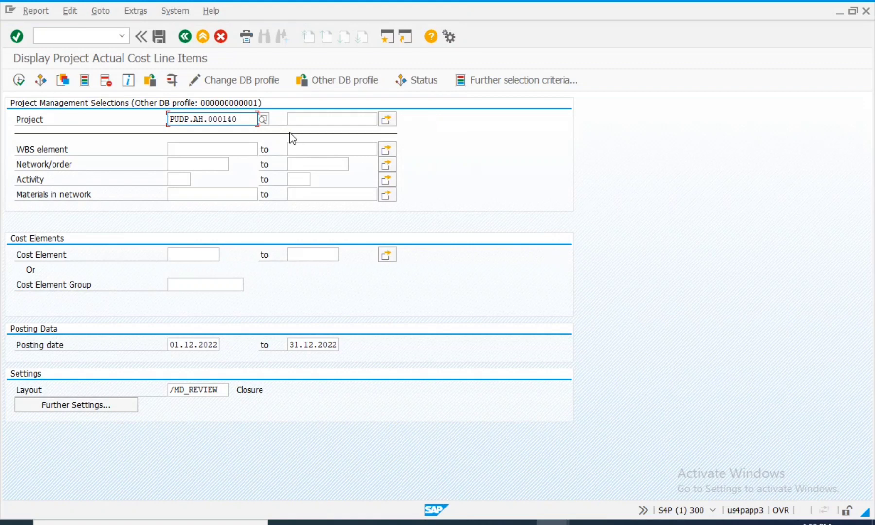
# Clear the start of the posting date range in the selection for project PUDP.AH.000140
pyautogui.click(241, 119)
pyautogui.moveTo(219, 346); pyautogui.dragTo(125, 351)
pyautogui.press('Delete')
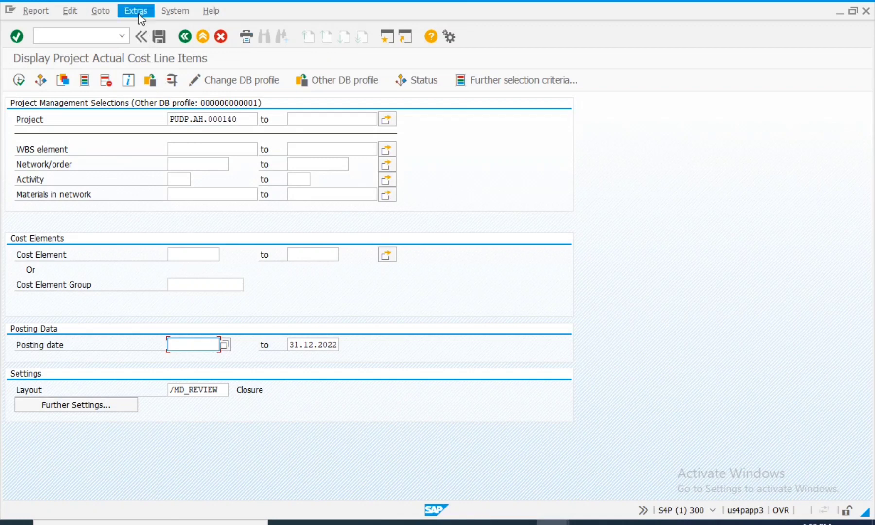
# Deselect the Statistical Actual value type and run the actual cost line item report
pyautogui.click(140, 16)
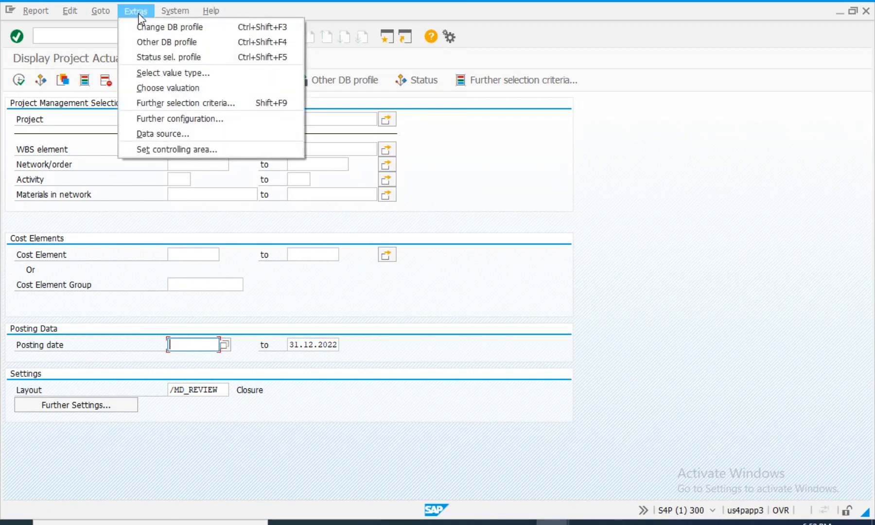
pyautogui.click(166, 74)
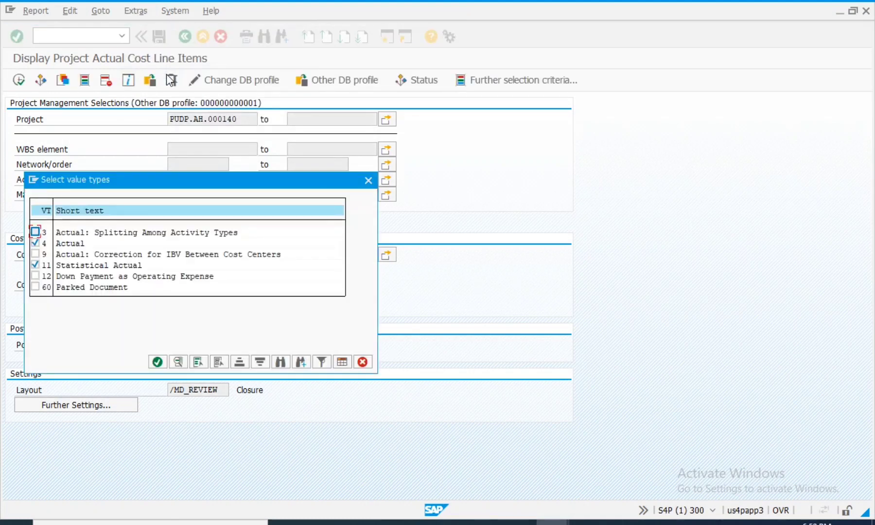
pyautogui.click(35, 265)
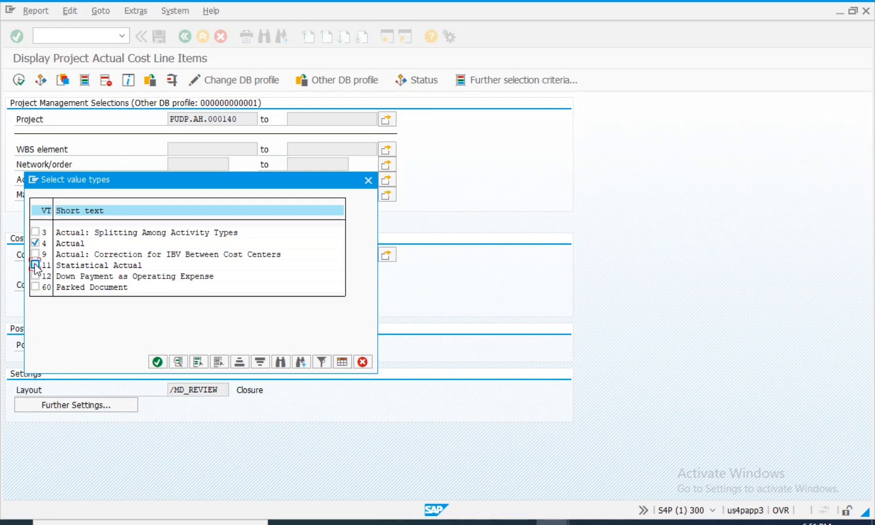
pyautogui.click(161, 362)
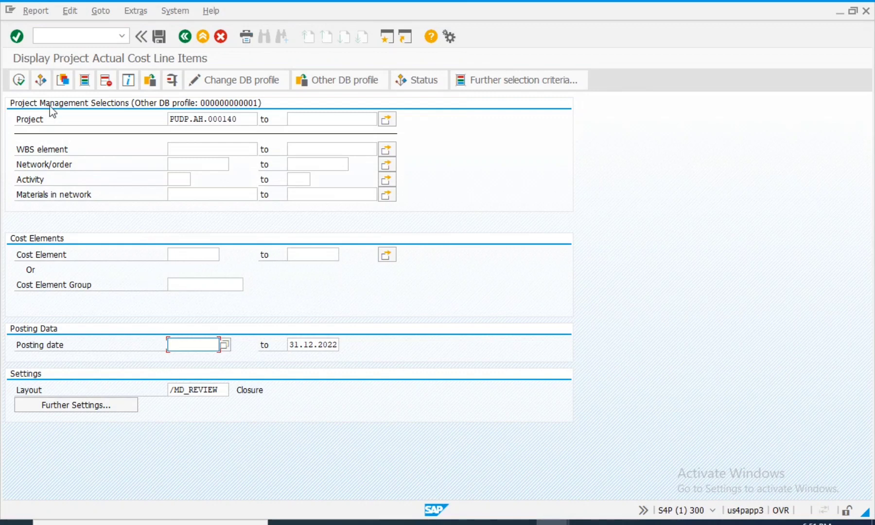
pyautogui.click(20, 81)
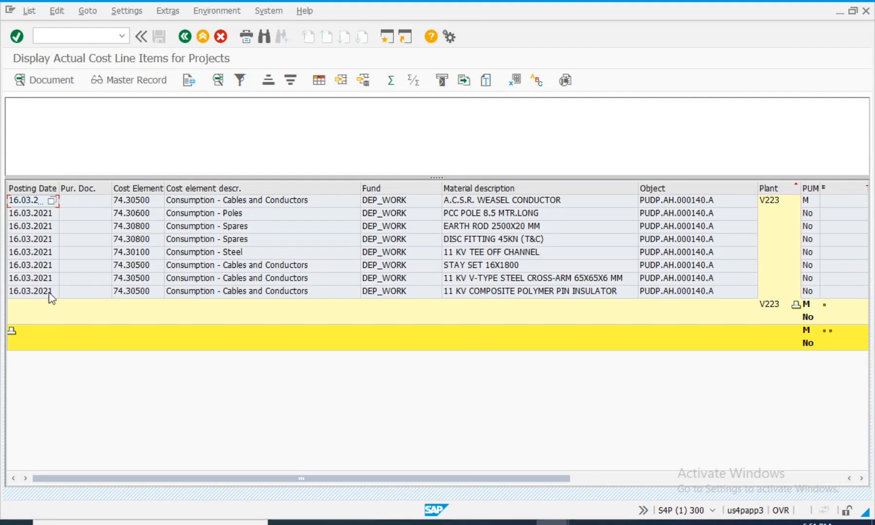
# Examine the posting dates and the WBS element assigned to each actual cost line item, from the conductor to the pin insulator
pyautogui.click(38, 227)
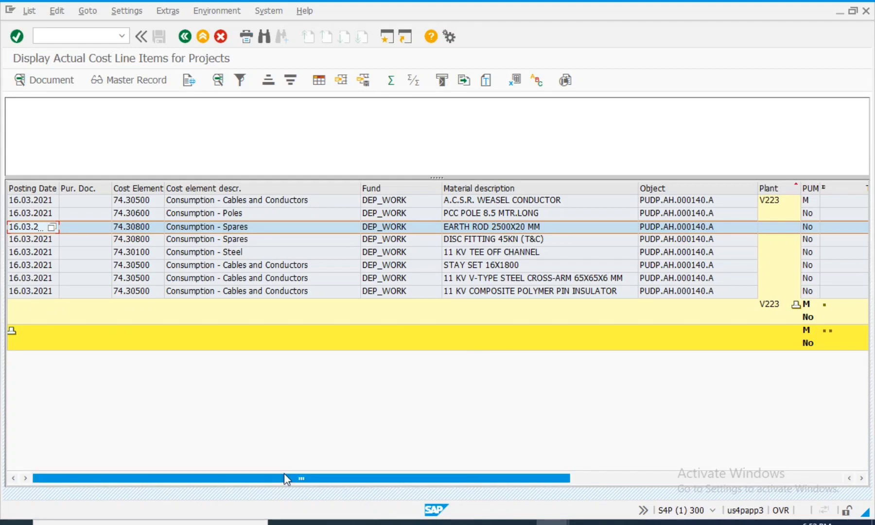
pyautogui.moveTo(285, 477); pyautogui.dragTo(411, 490)
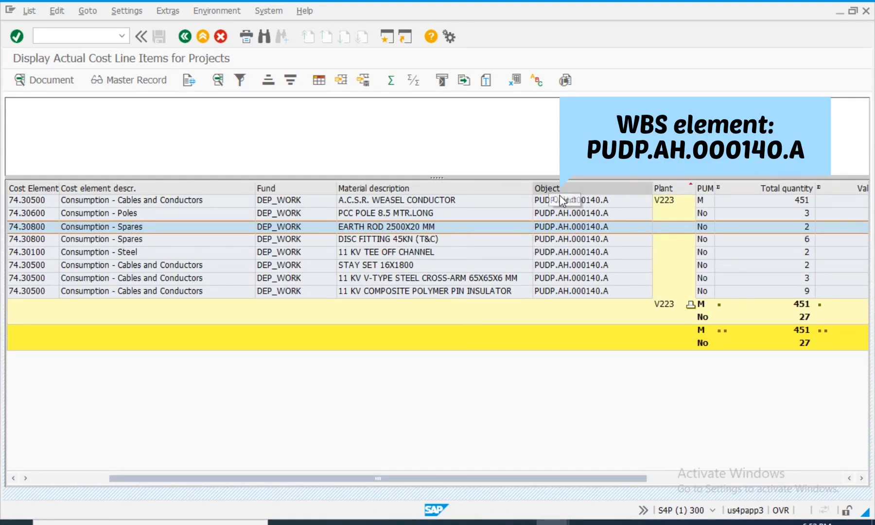
pyautogui.click(583, 201)
pyautogui.click(598, 213)
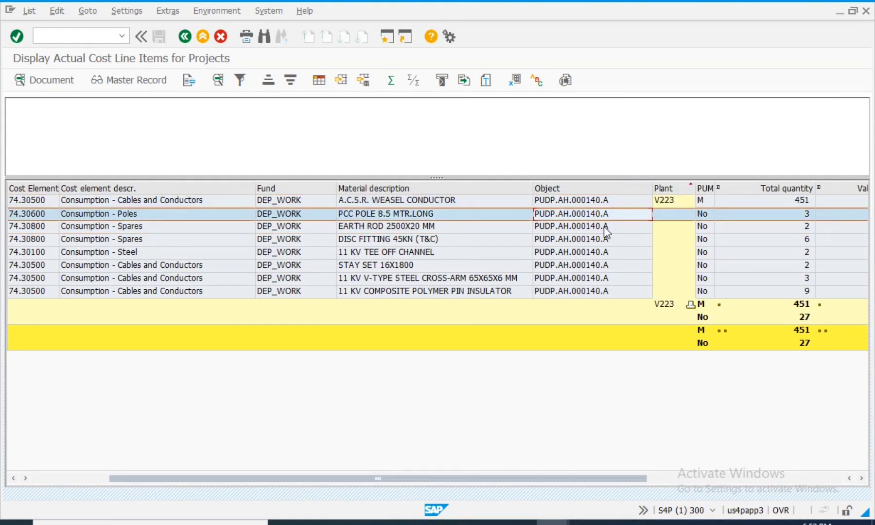
pyautogui.click(602, 226)
pyautogui.click(601, 252)
pyautogui.click(603, 265)
pyautogui.click(602, 278)
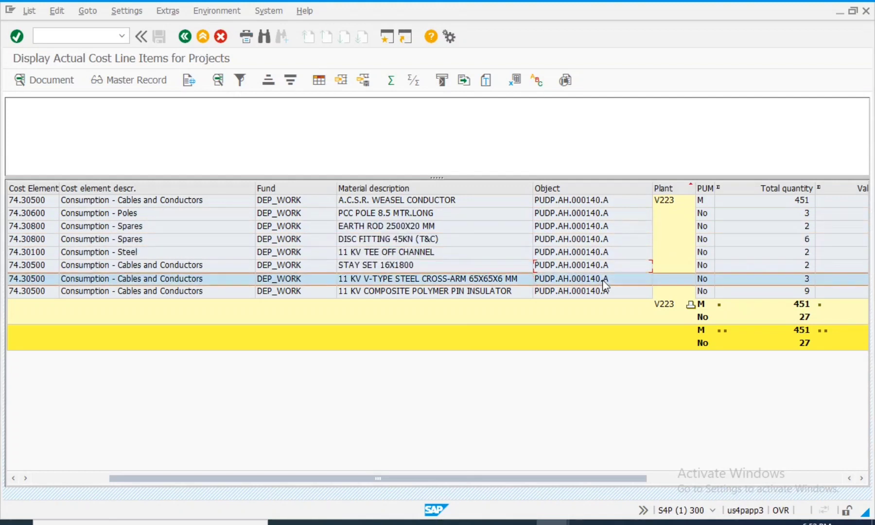
pyautogui.click(603, 291)
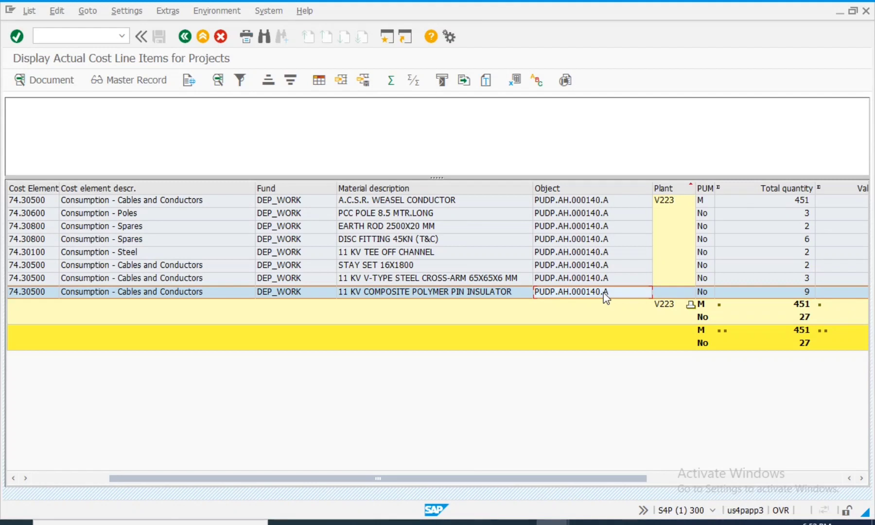
# Exit the actual cost line item list and its selection screen, back to the SAP Easy Access menu
pyautogui.click(185, 38)
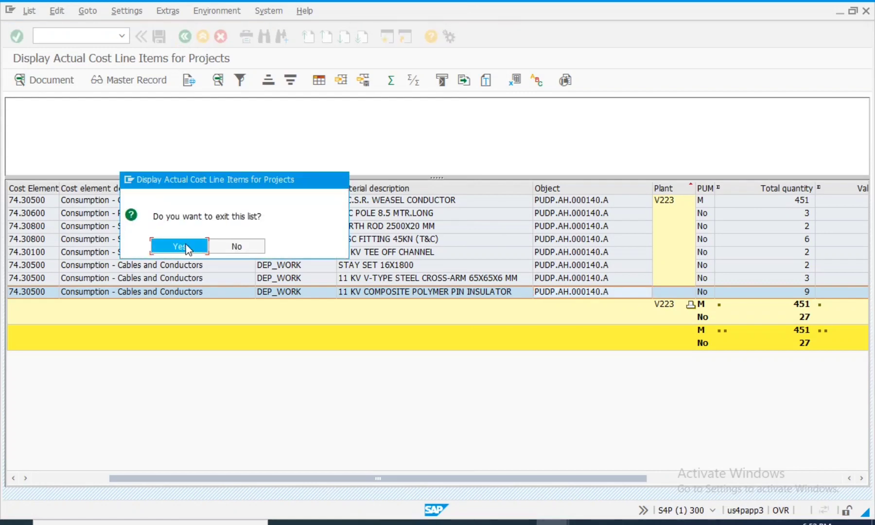
pyautogui.click(187, 248)
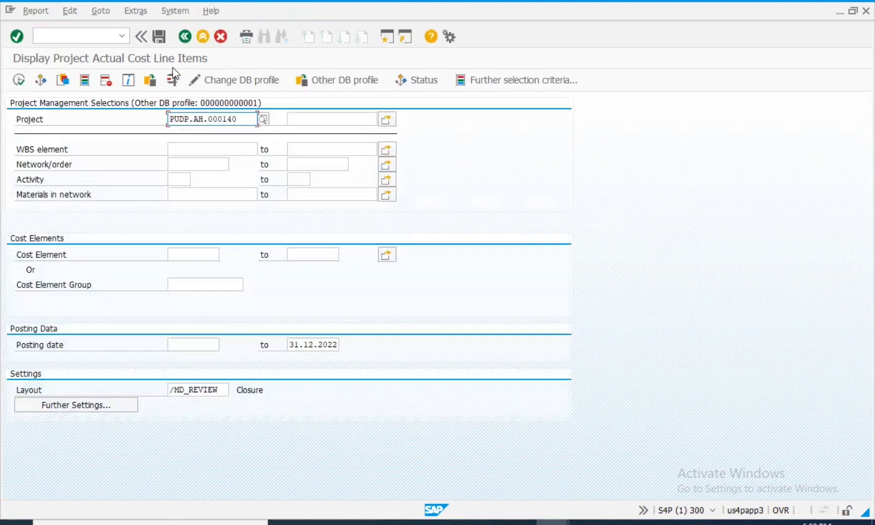
pyautogui.click(185, 38)
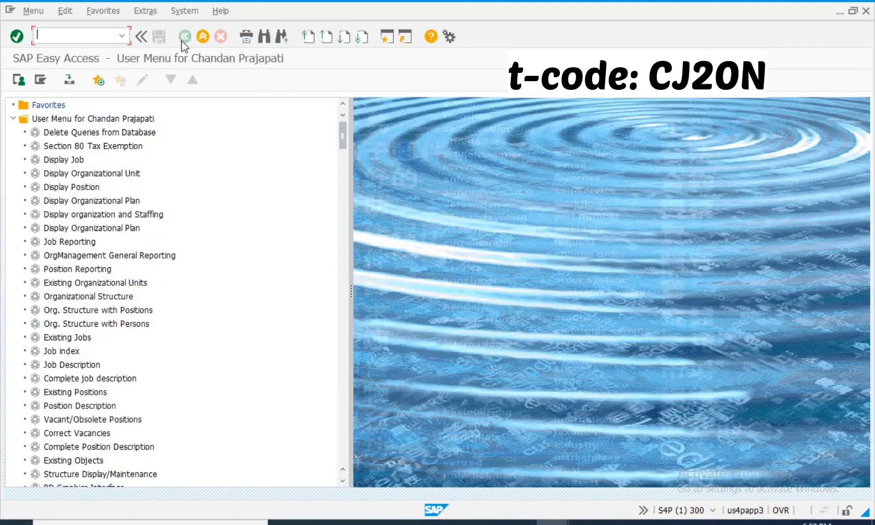
# Start transaction CJ20N and open project PUDP.AH.000140 in the Project Builder
pyautogui.write('cj20n')
pyautogui.press('Return')
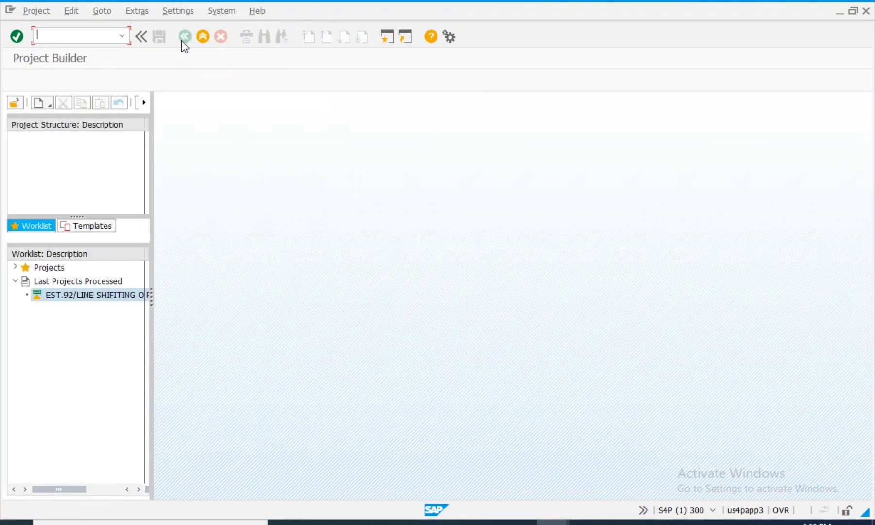
pyautogui.click(18, 102)
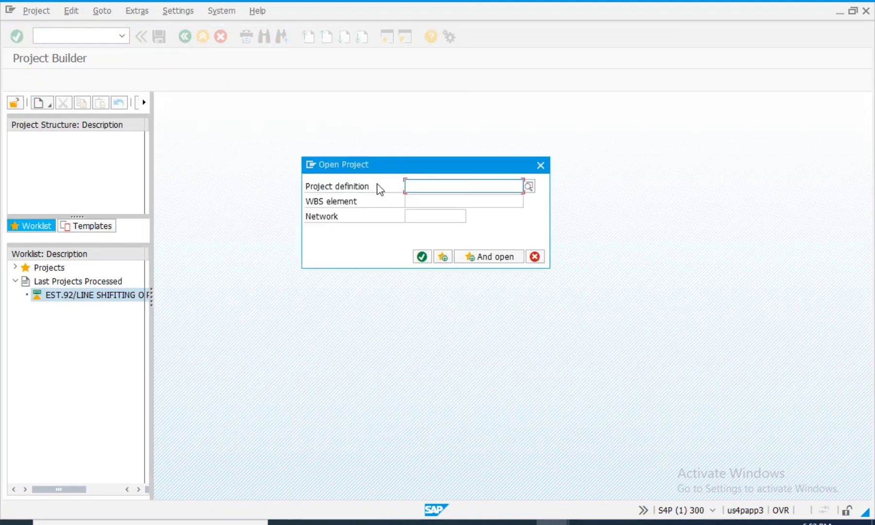
pyautogui.write('P')
pyautogui.click(437, 199)
pyautogui.press('Return')
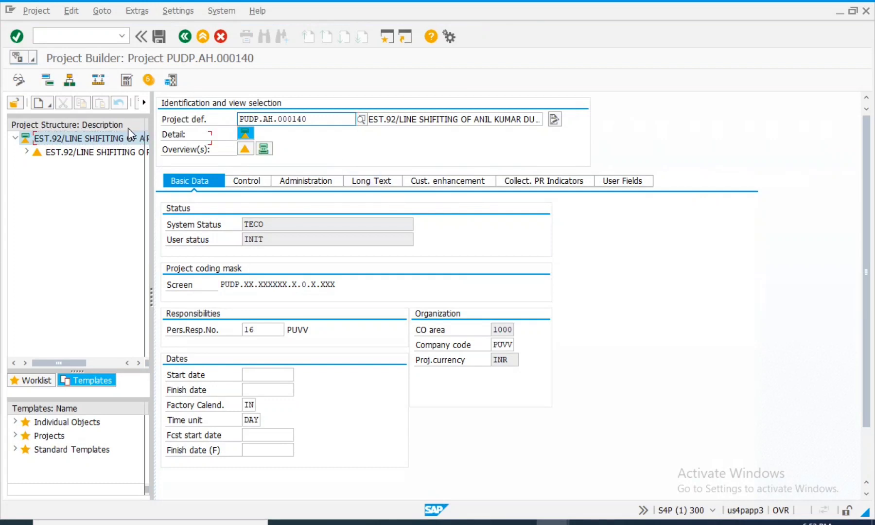
# Expand the whole project structure and widen the structure area to show the identification of every WBS element
pyautogui.click(144, 106)
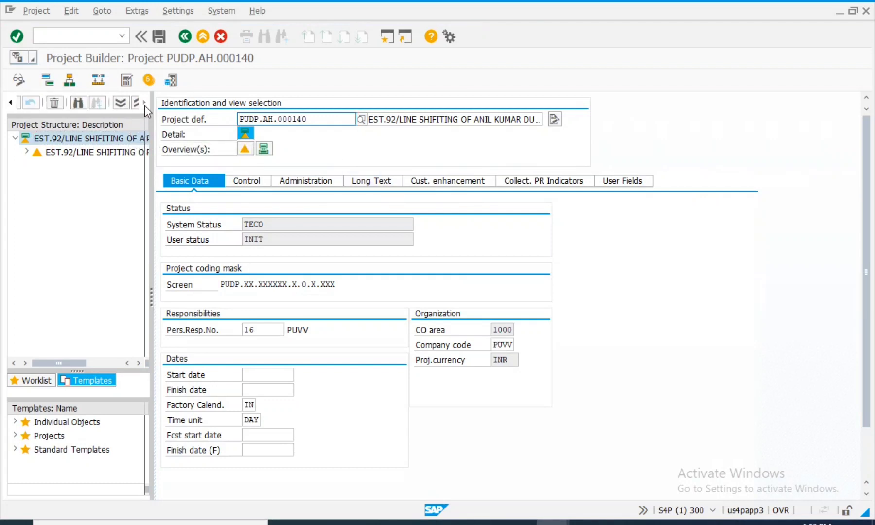
pyautogui.click(144, 106)
pyautogui.click(121, 106)
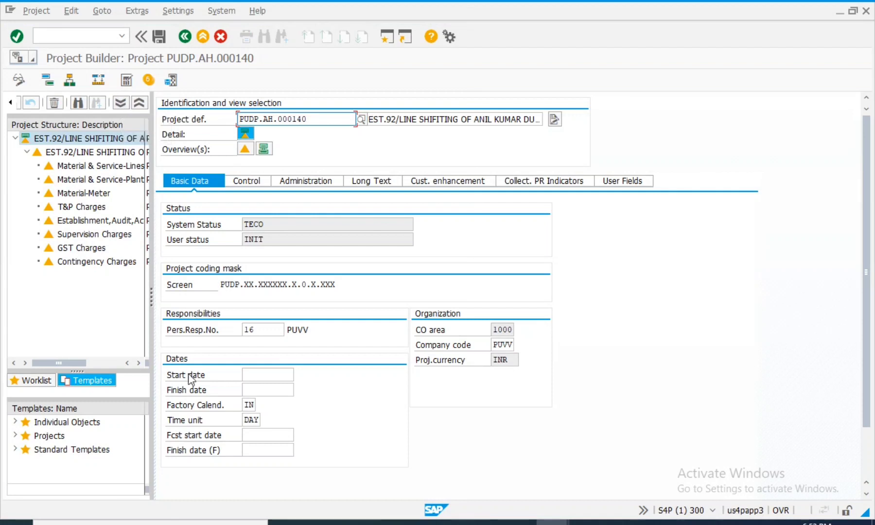
pyautogui.moveTo(73, 364); pyautogui.dragTo(97, 358)
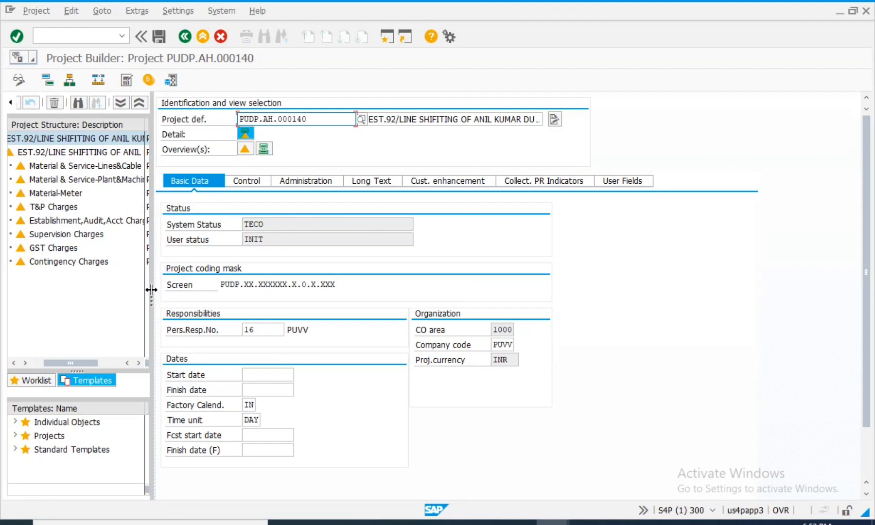
pyautogui.moveTo(151, 289); pyautogui.dragTo(153, 289)
pyautogui.moveTo(225, 290); pyautogui.dragTo(225, 290)
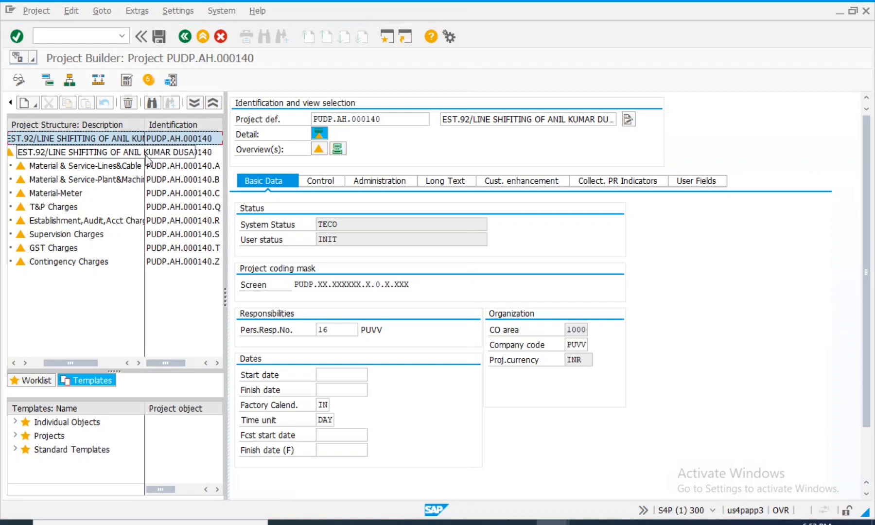
# Set the investment profile of WBS element PUDP.AH.000140.A to UP1405, CWIP-Lines, Cables and Misc. Equipments, in its control data
pyautogui.click(214, 167)
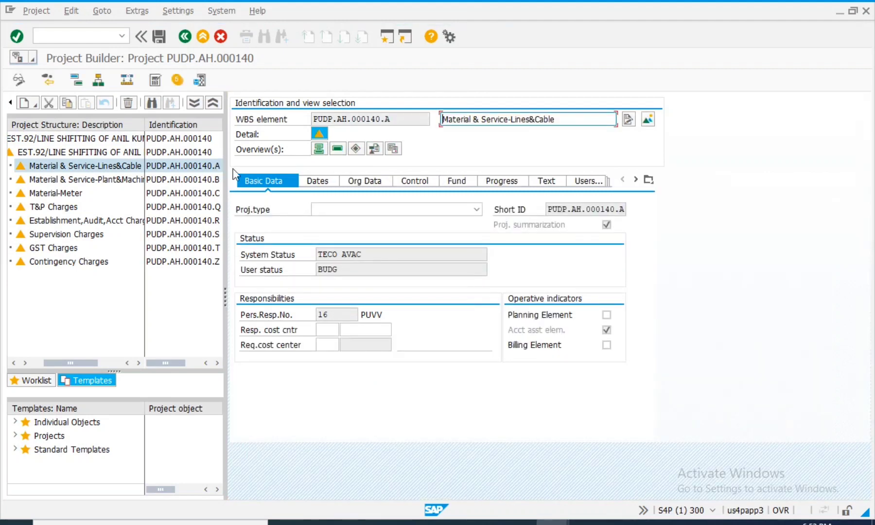
pyautogui.click(420, 187)
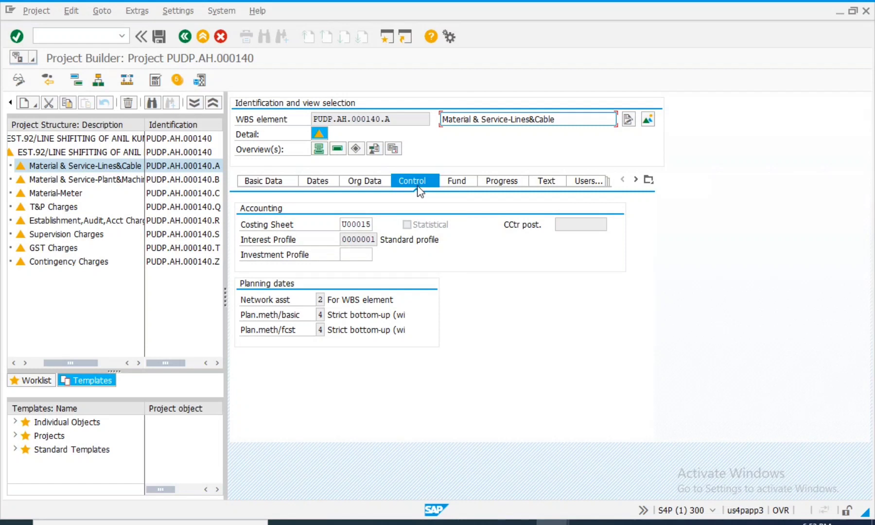
pyautogui.click(362, 254)
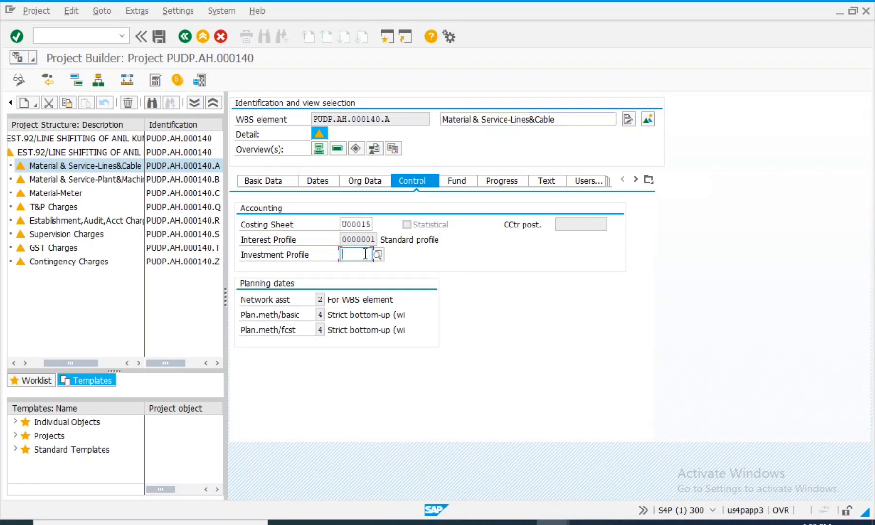
pyautogui.click(378, 255)
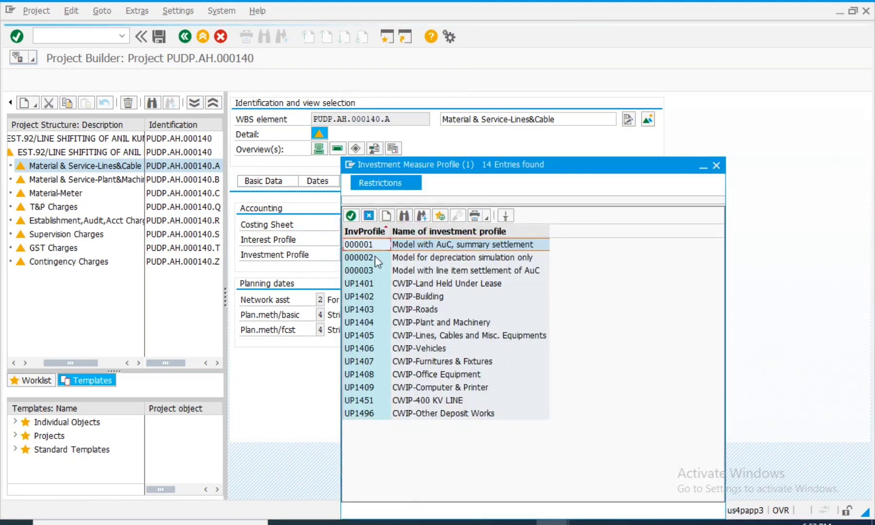
pyautogui.moveTo(439, 176); pyautogui.dragTo(473, 178)
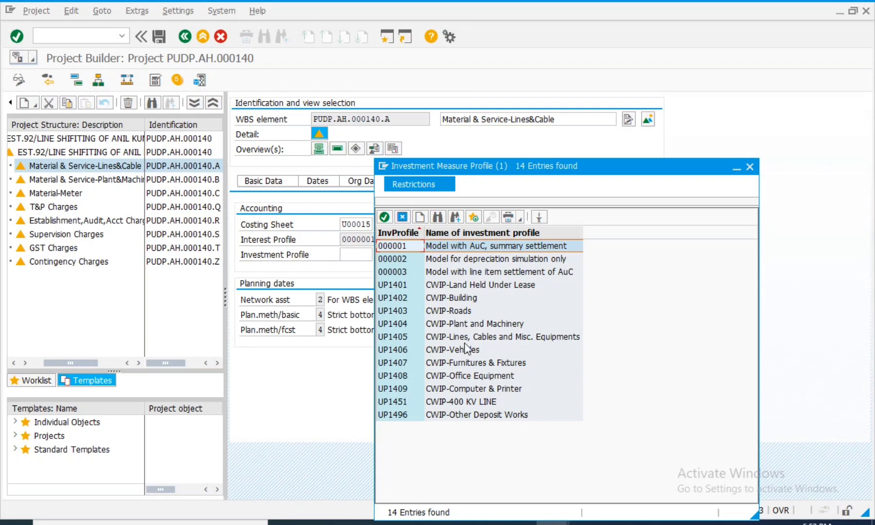
pyautogui.doubleClick(486, 338)
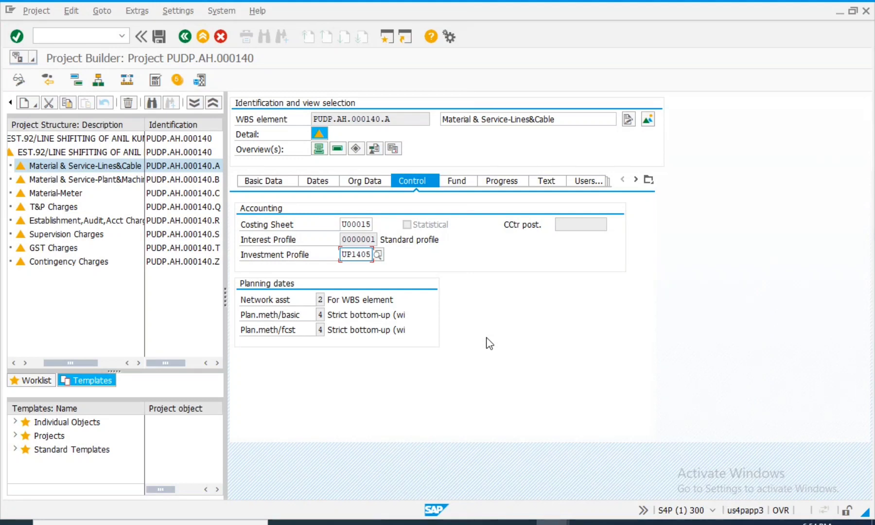
pyautogui.press('Return')
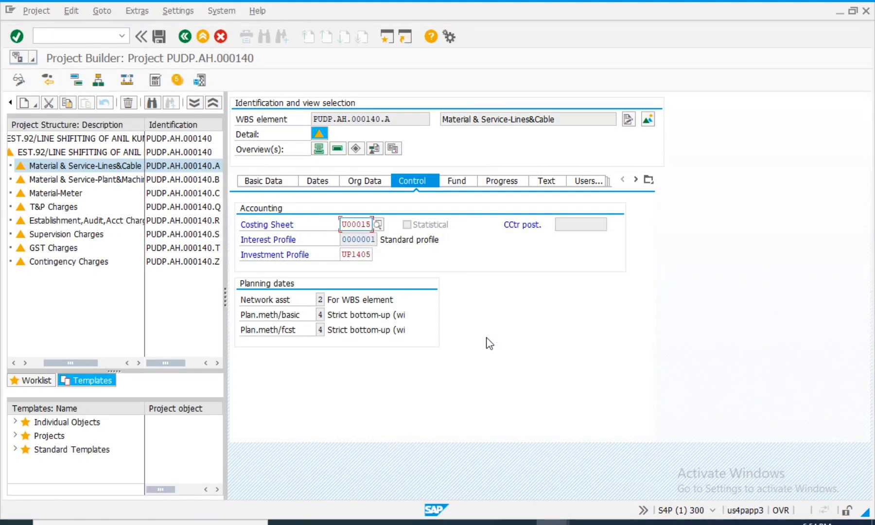
# Agree to create the required asset under construction for the WBS element and open its master data with asset class UP1405
pyautogui.press('Return')
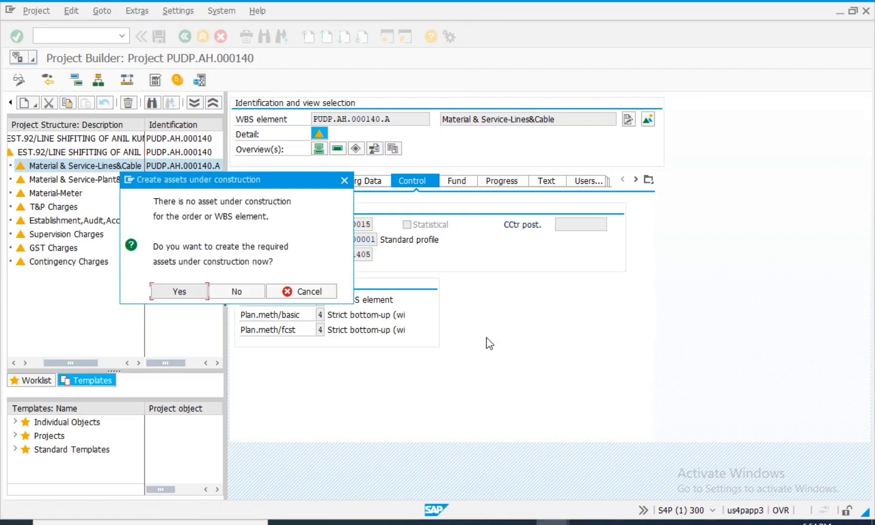
pyautogui.press('Return')
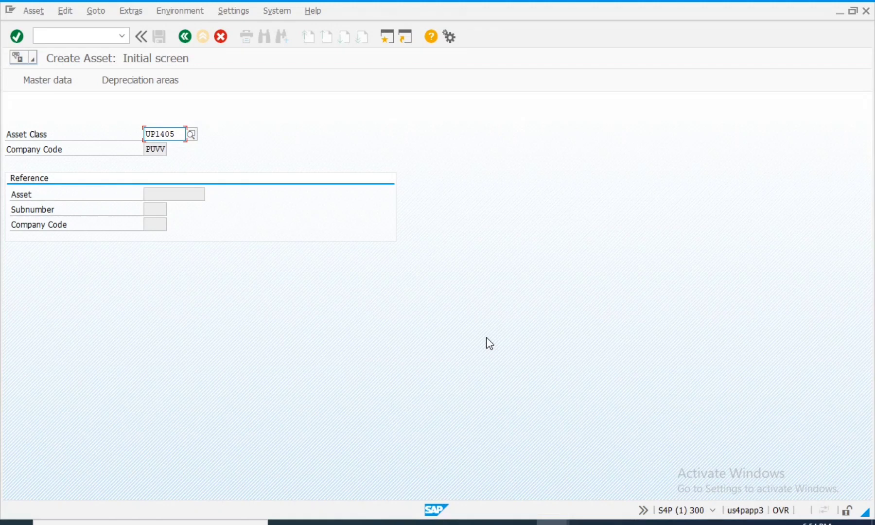
pyautogui.press('Return')
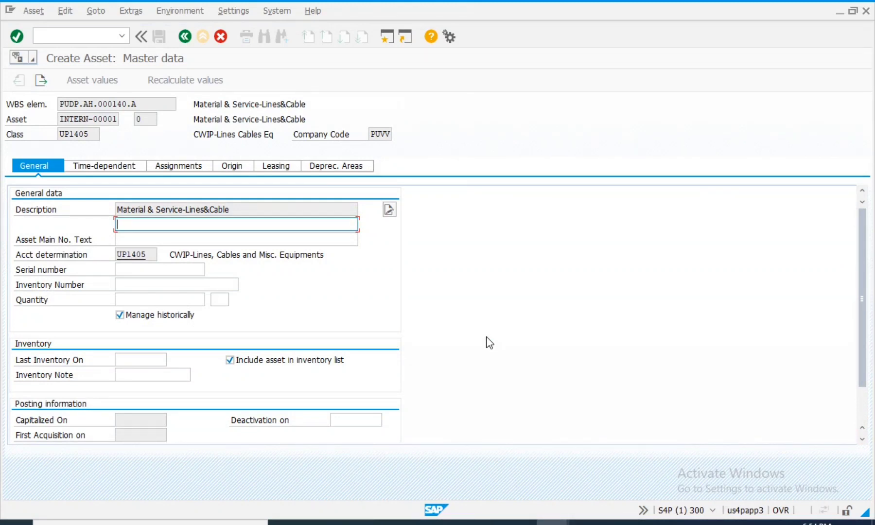
# Set the fund in the new asset's time-dependent data to PTW_DEPOSI, chosen from the funds of FM area 1000
pyautogui.click(102, 170)
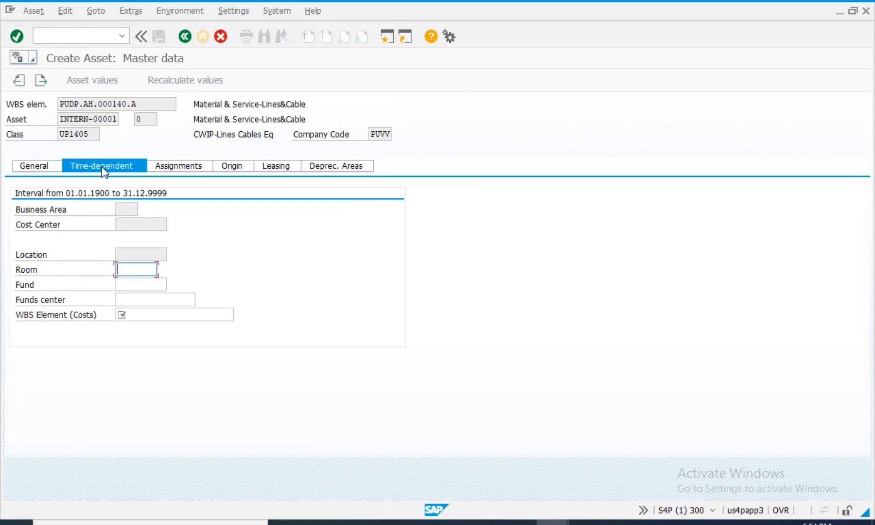
pyautogui.click(153, 284)
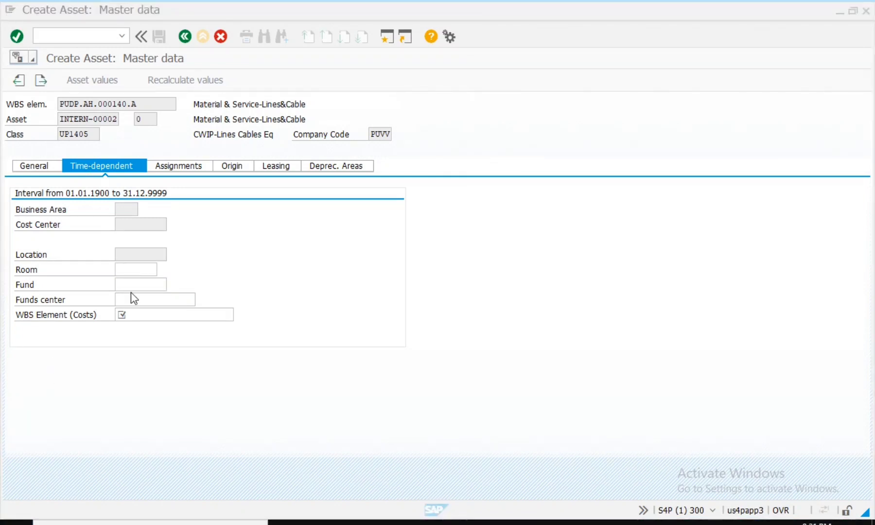
pyautogui.click(129, 283)
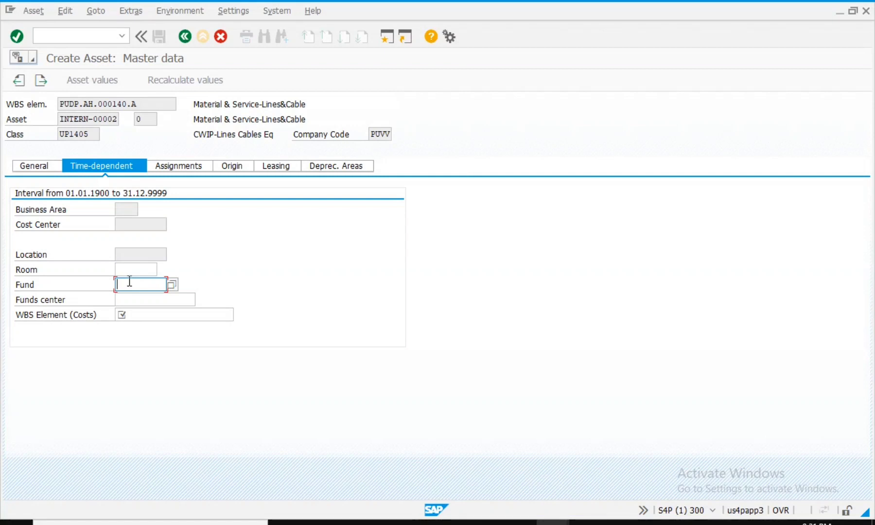
pyautogui.click(173, 285)
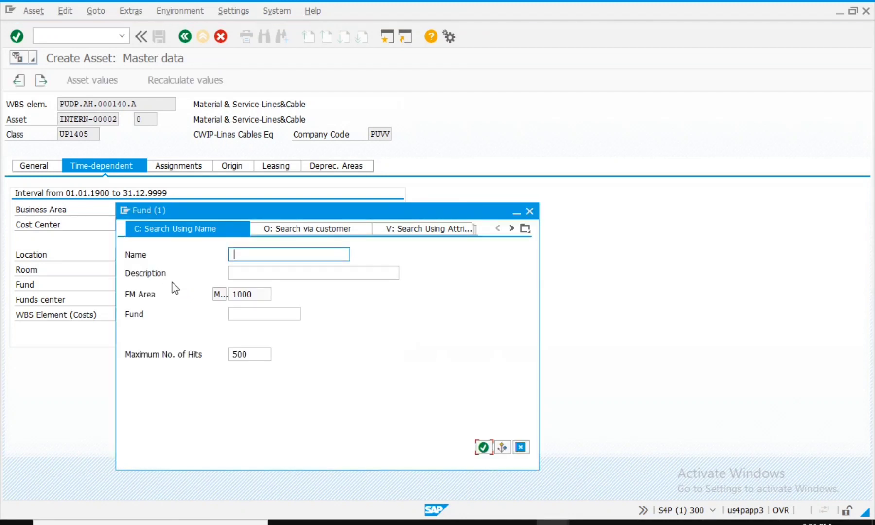
pyautogui.press('Return')
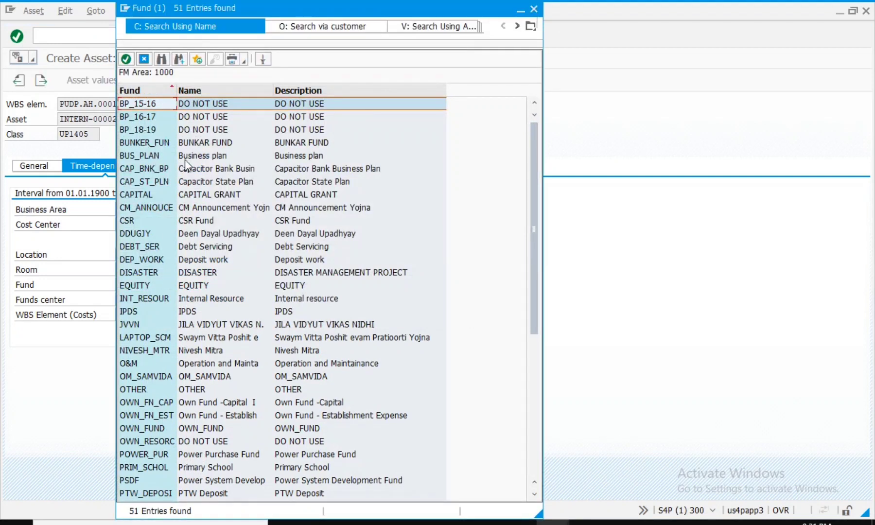
pyautogui.click(196, 156)
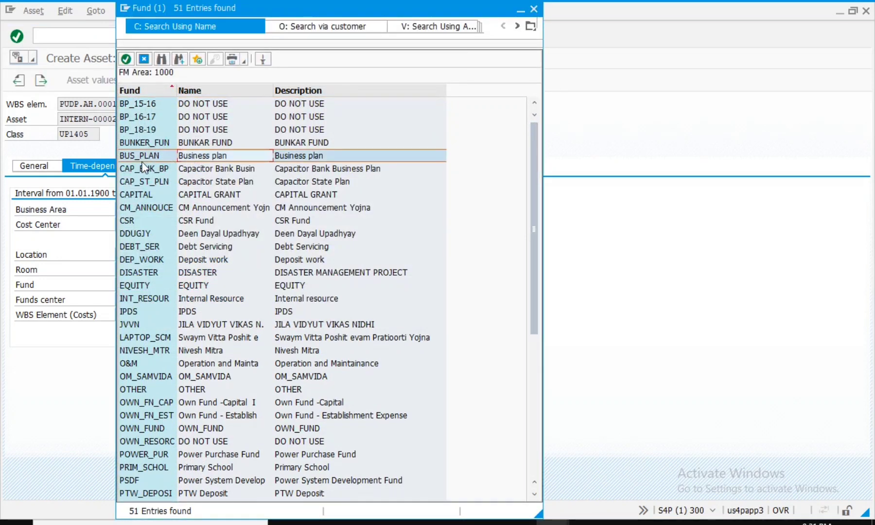
pyautogui.click(202, 260)
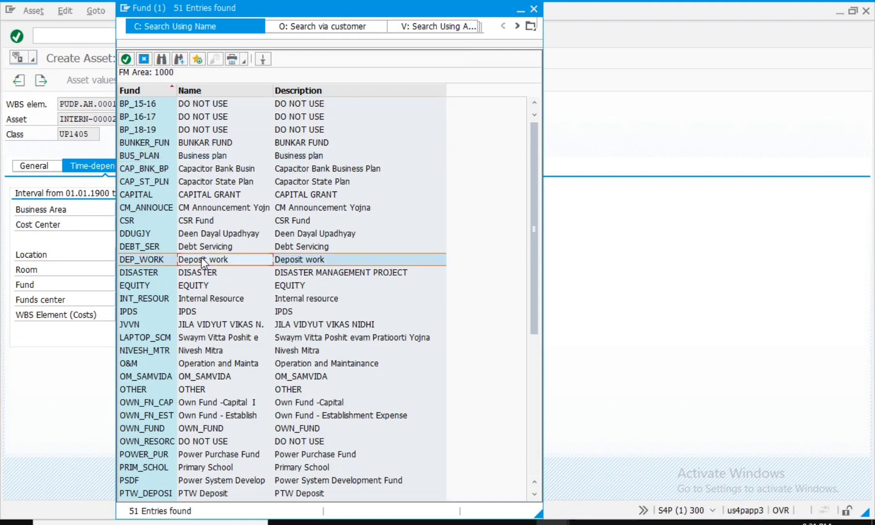
pyautogui.click(159, 490)
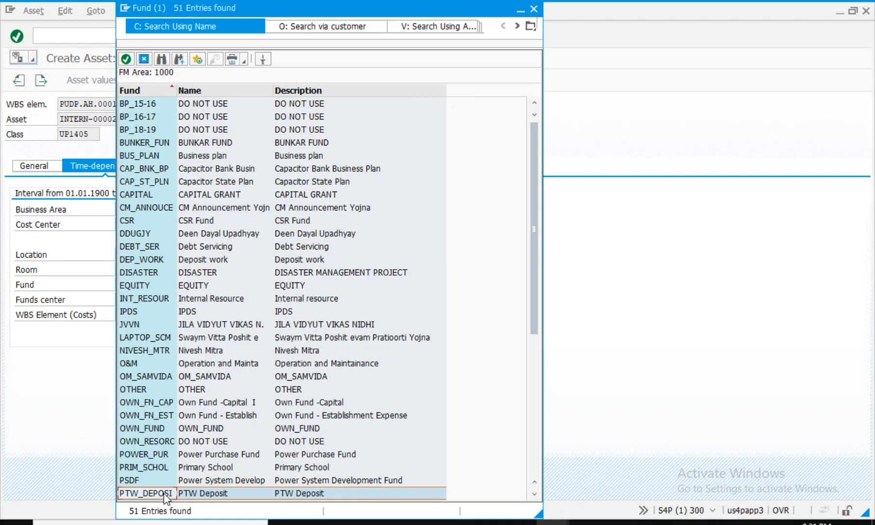
pyautogui.doubleClick(164, 494)
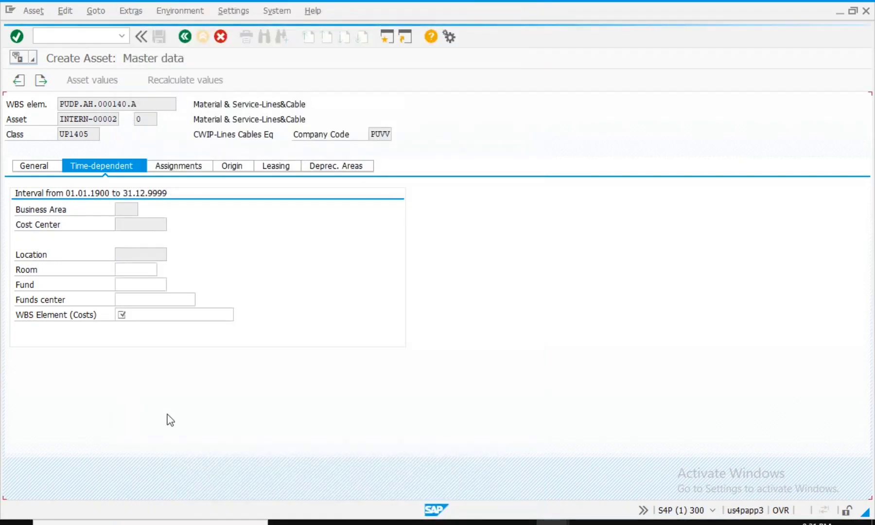
# Set the funds center in the new asset's time-dependent data to PUD2203
pyautogui.click(164, 300)
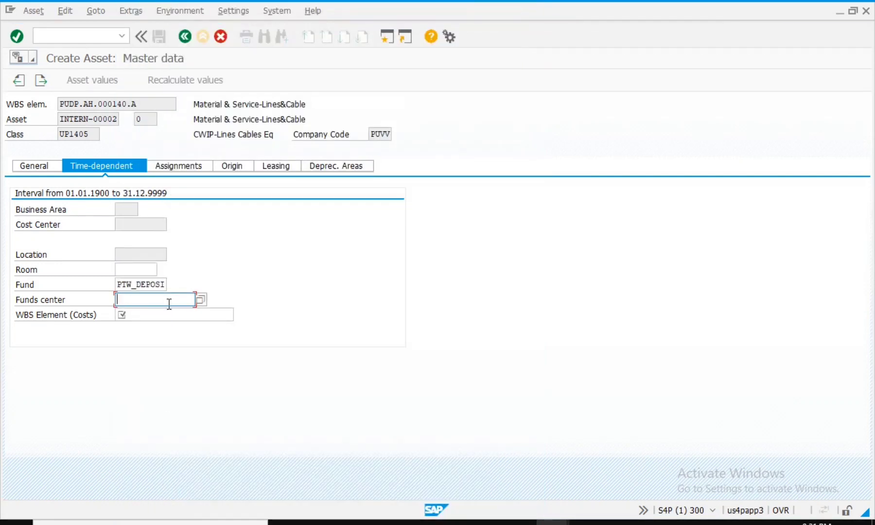
pyautogui.write('pud2')
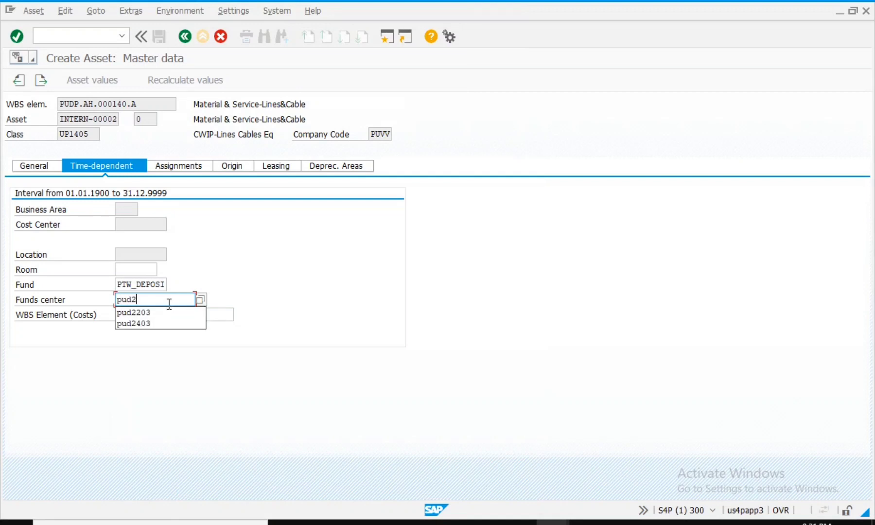
pyautogui.write('203')
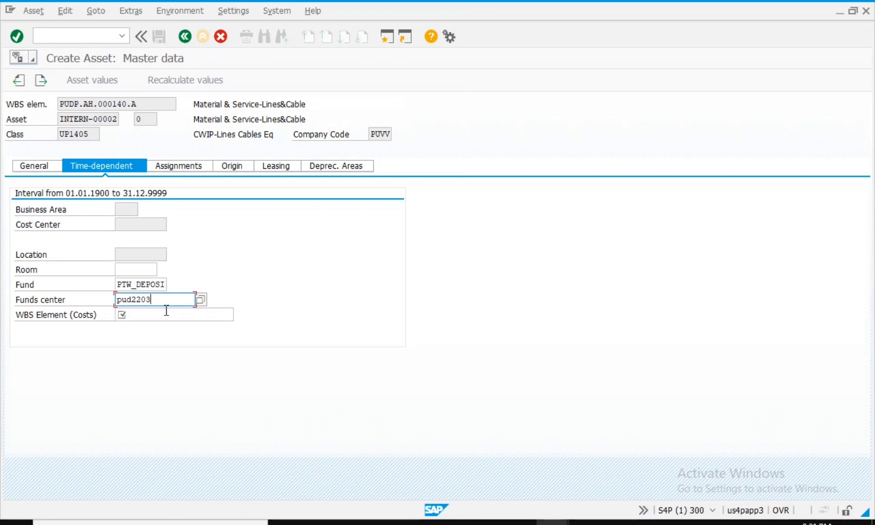
pyautogui.click(166, 310)
# Copy WBS element PUDP.AH.000140.A into the asset's WBS Element (Costs) field, validate the entries and return to the project
pyautogui.click(147, 104)
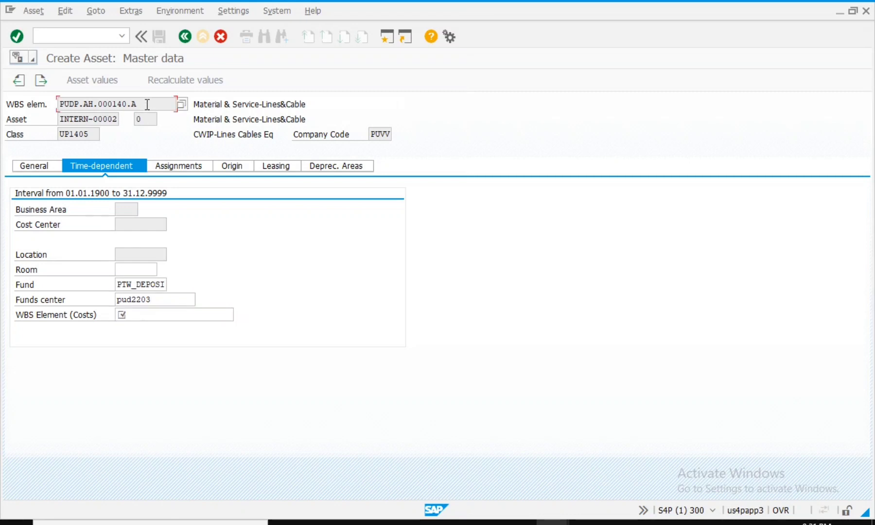
pyautogui.moveTo(147, 105); pyautogui.dragTo(53, 102)
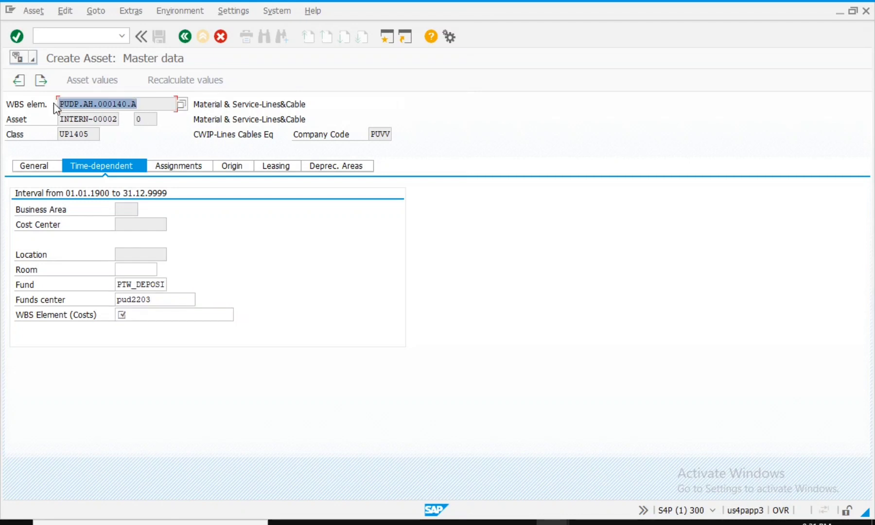
pyautogui.hotkey('ctrl', 'c')
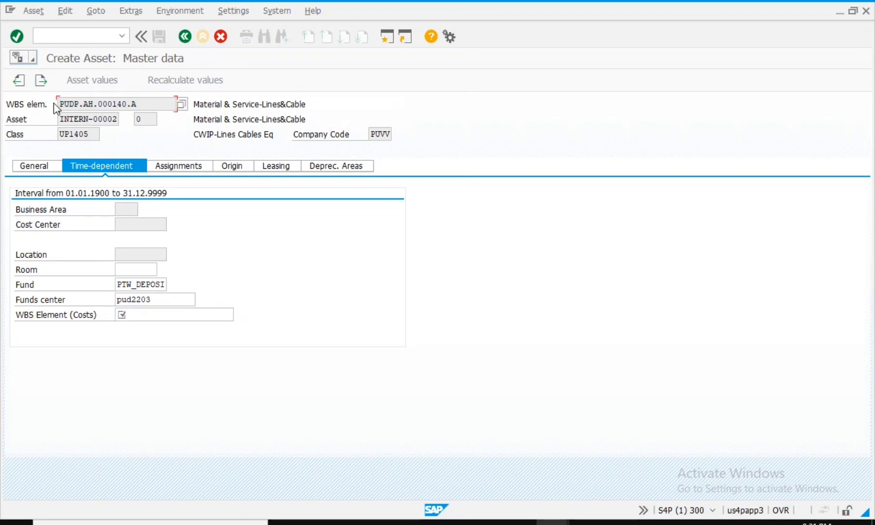
pyautogui.click(163, 318)
pyautogui.hotkey('ctrl', 'v')
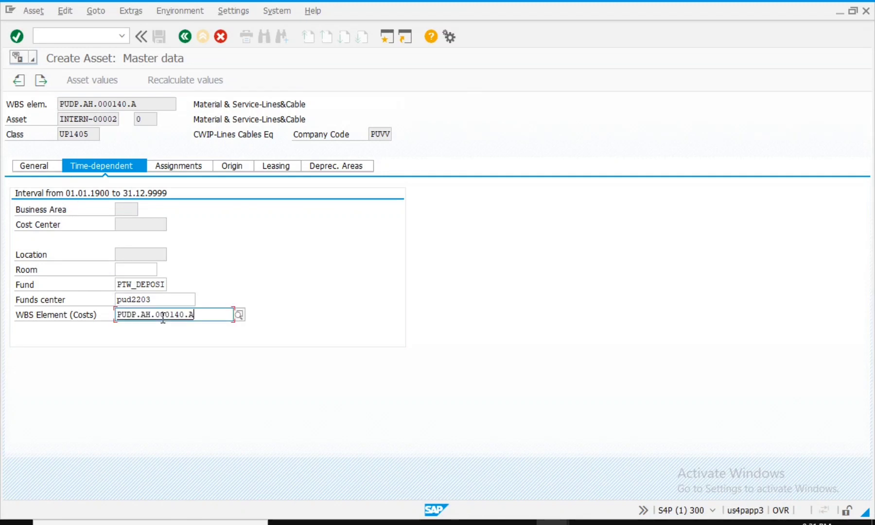
pyautogui.press('Return')
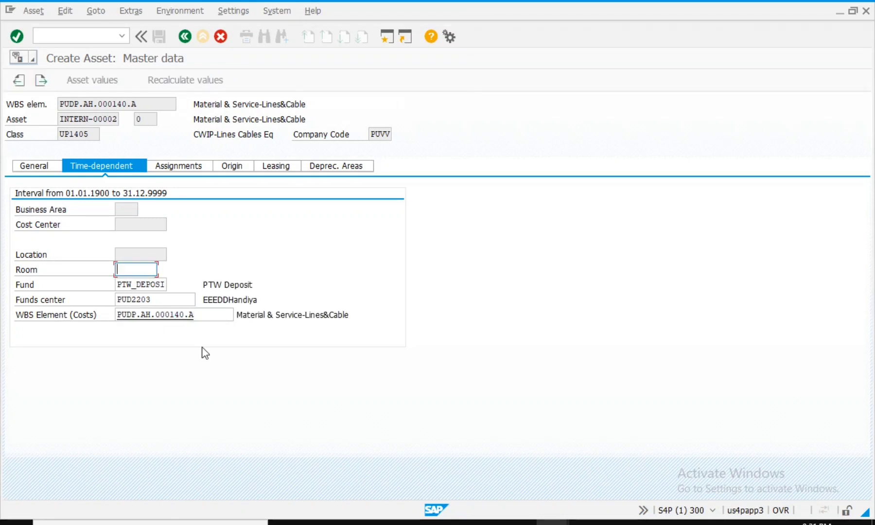
pyautogui.click(186, 37)
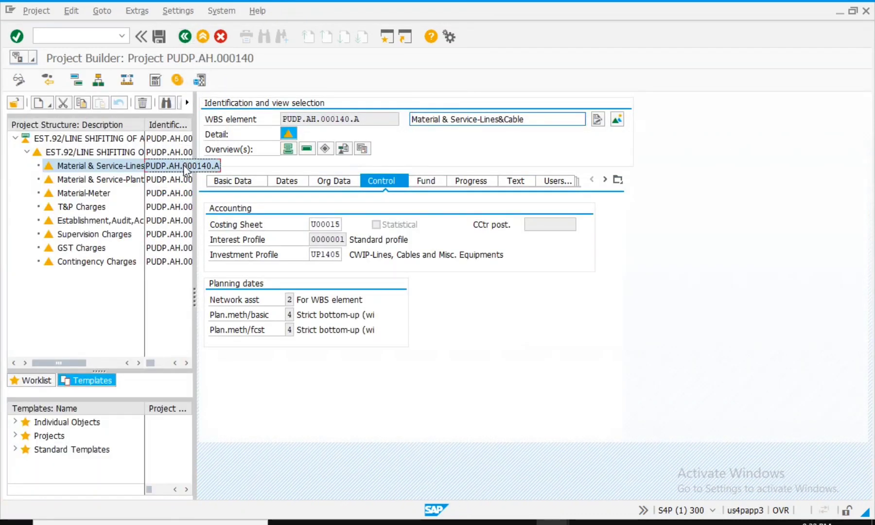
# Set the responsible cost center in the WBS element's basic data to controlling area 1000 and cost center PUD2203S07
pyautogui.click(228, 184)
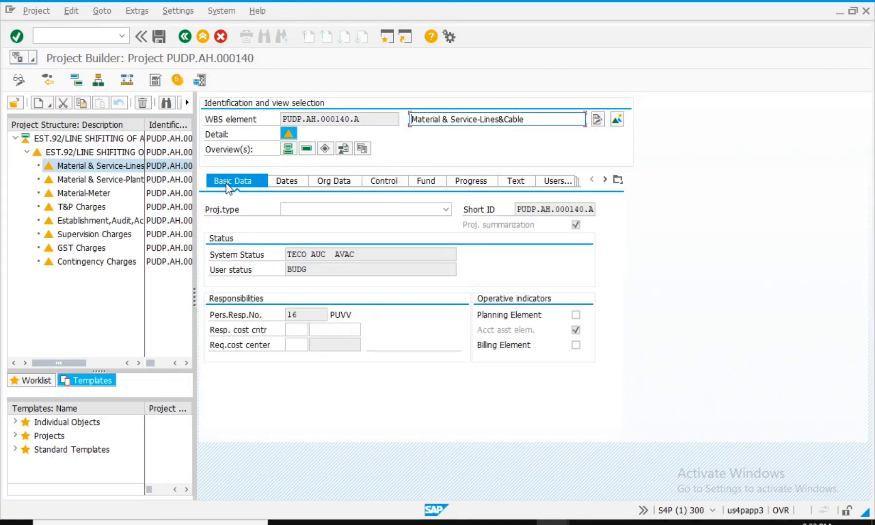
pyautogui.click(299, 332)
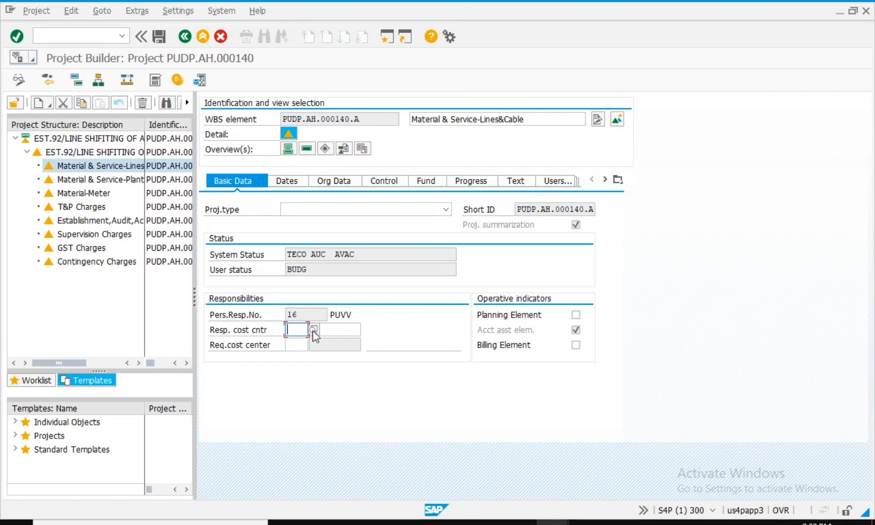
pyautogui.click(314, 329)
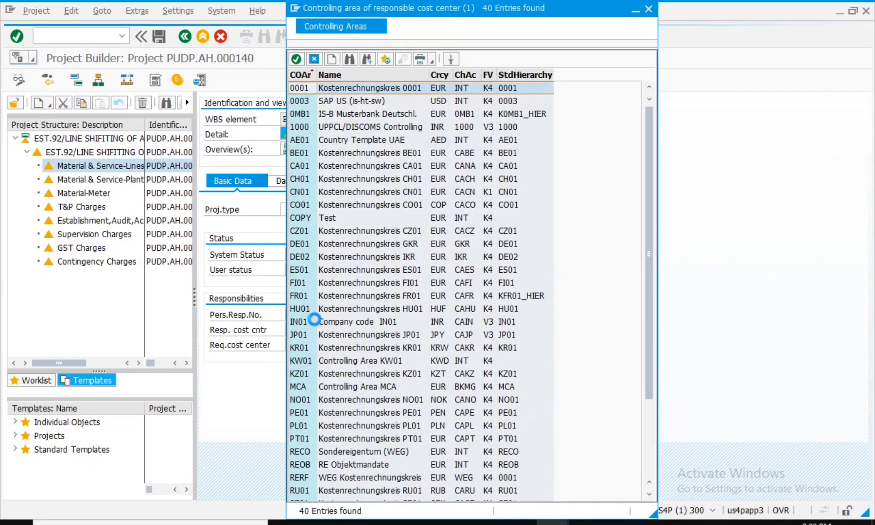
pyautogui.click(343, 127)
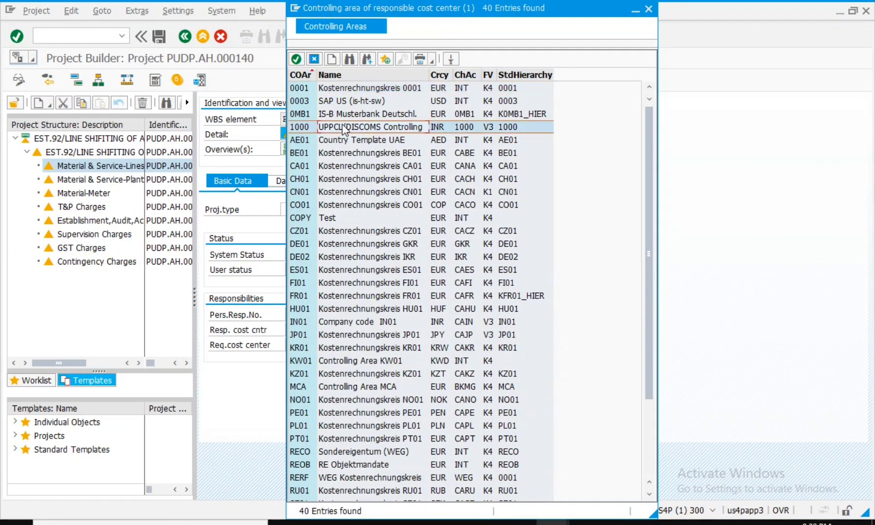
pyautogui.doubleClick(342, 128)
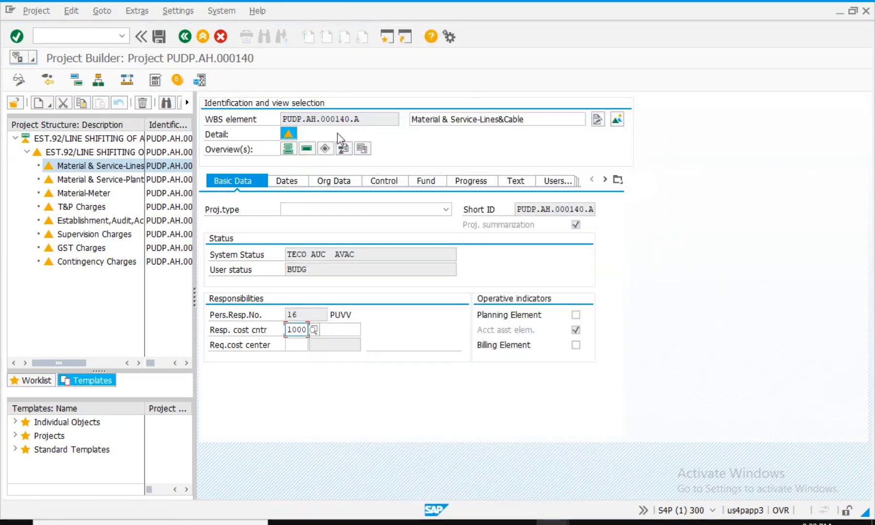
pyautogui.click(332, 330)
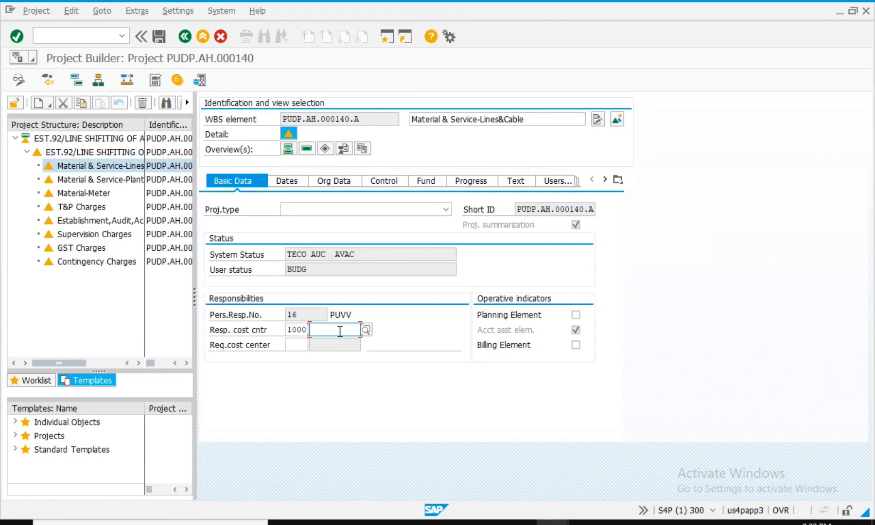
pyautogui.write('p')
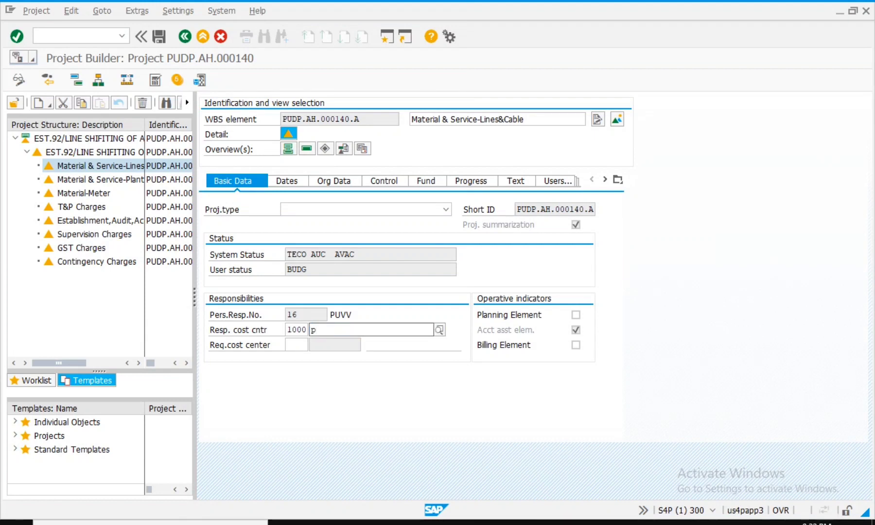
pyautogui.write('ud2203')
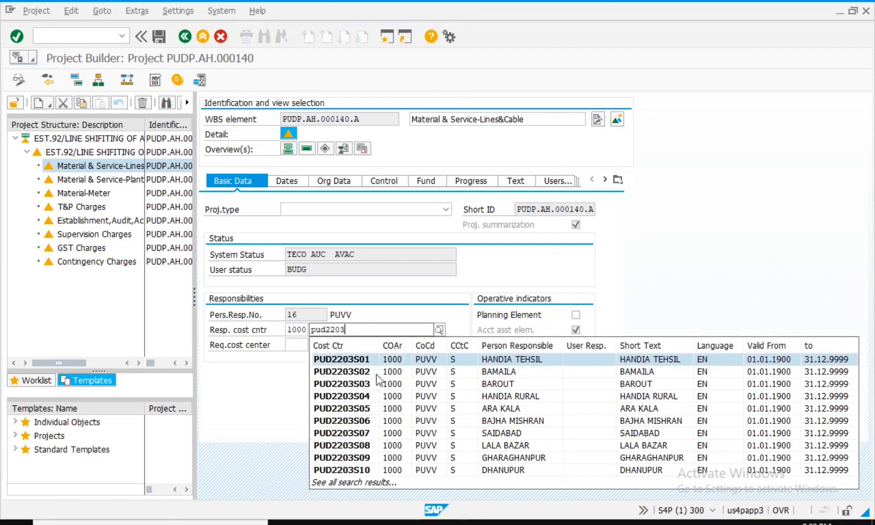
pyautogui.click(360, 434)
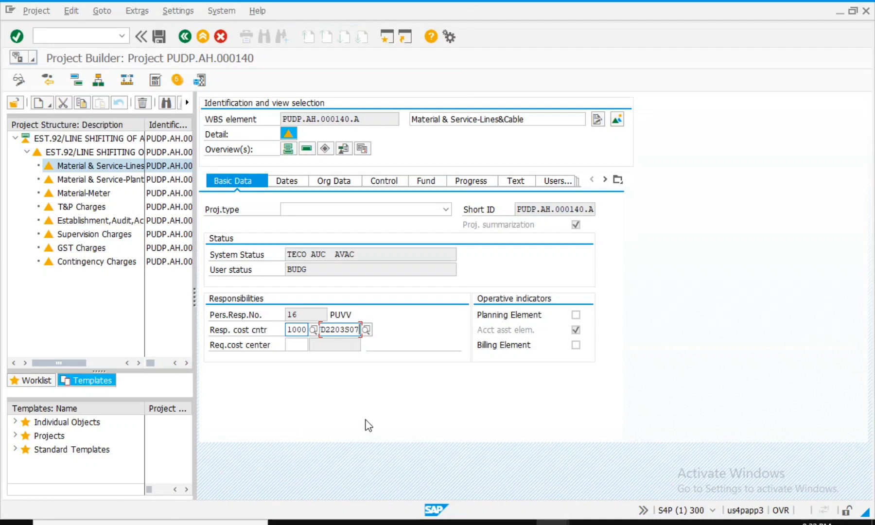
# View the project definition's collective PR indicators, then save project PUDP.AH.000140 and leave the Project Builder
pyautogui.click(233, 182)
pyautogui.click(103, 140)
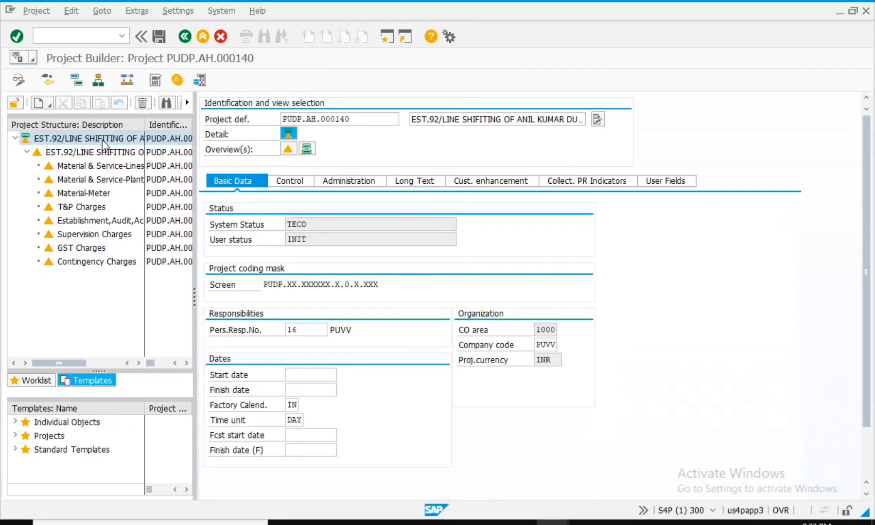
pyautogui.click(571, 187)
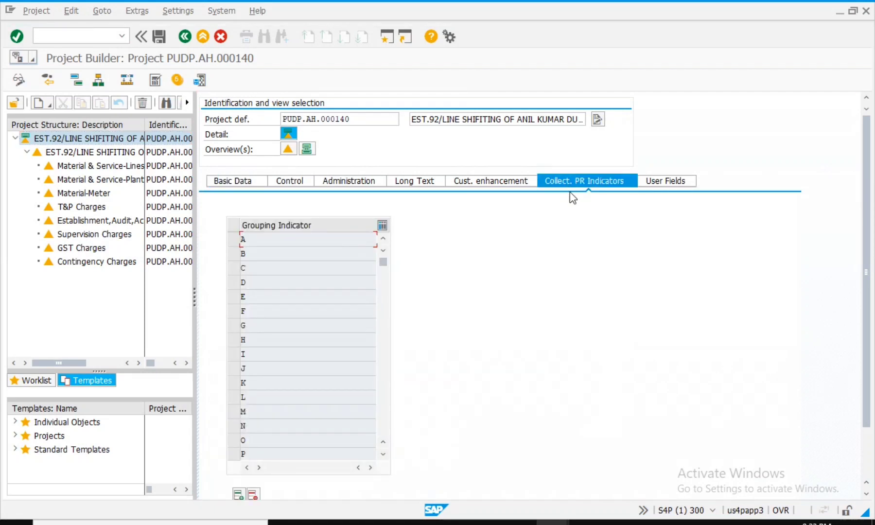
pyautogui.click(165, 38)
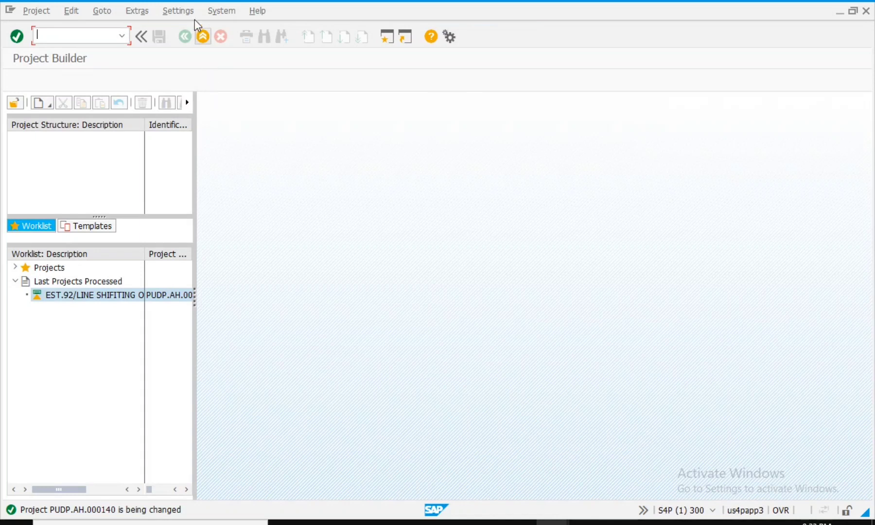
pyautogui.click(203, 35)
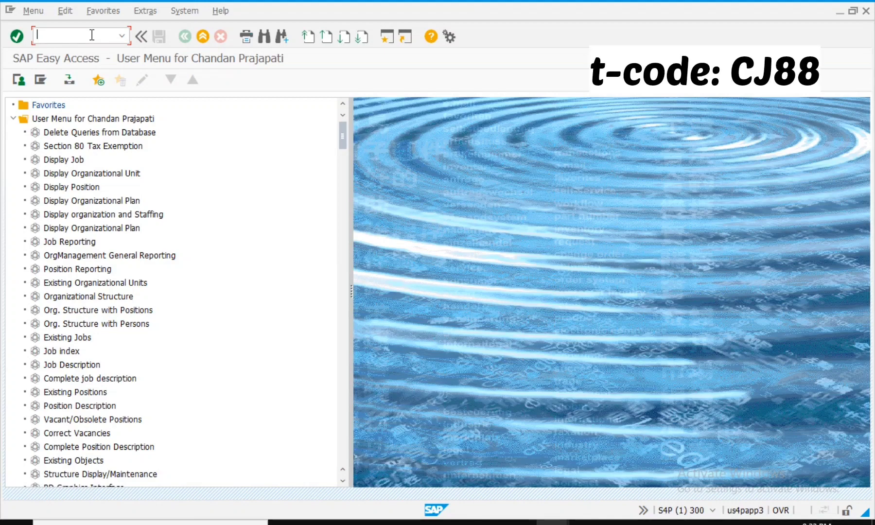
# Open transaction CJ88 for the actual settlement of a project, WBS element or network
pyautogui.write('d')
pyautogui.write('j88')
pyautogui.press('Return')
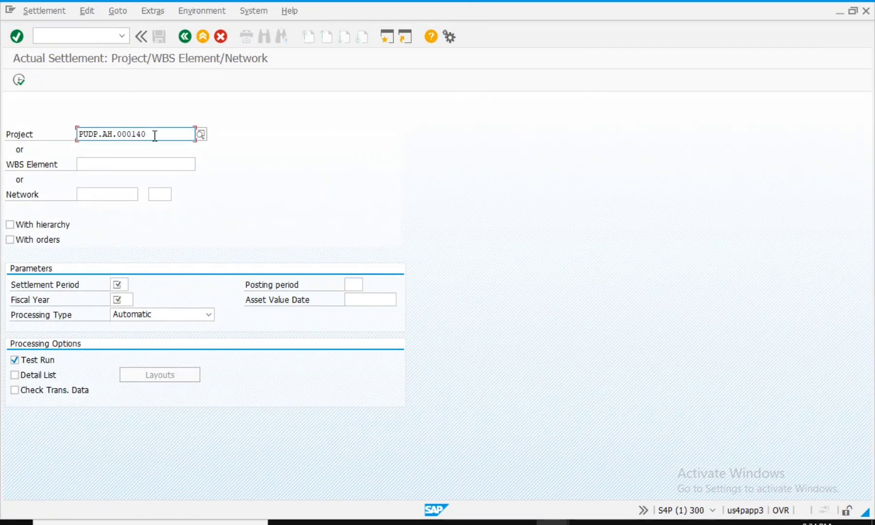
# Remove the project definition from the settlement selection and enter WBS element PUDP.AH.000140.A instead
pyautogui.moveTo(153, 135); pyautogui.dragTo(72, 138)
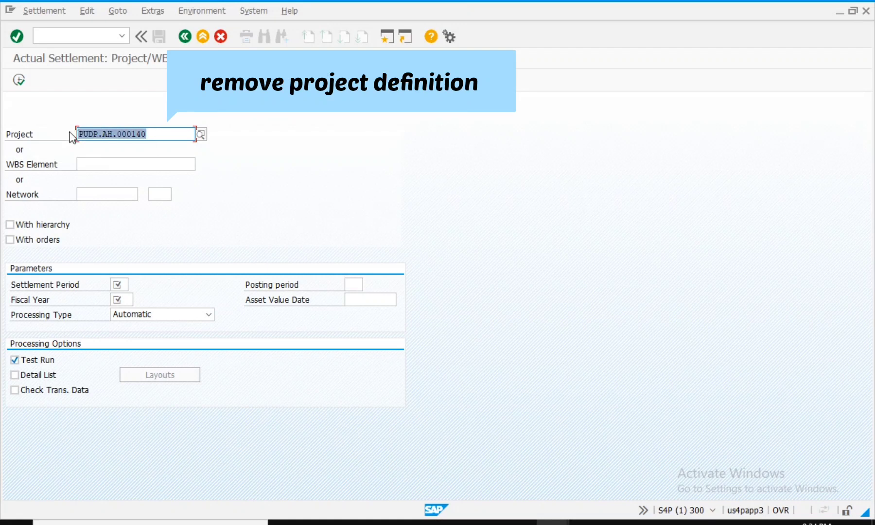
pyautogui.press('Delete')
pyautogui.click(106, 160)
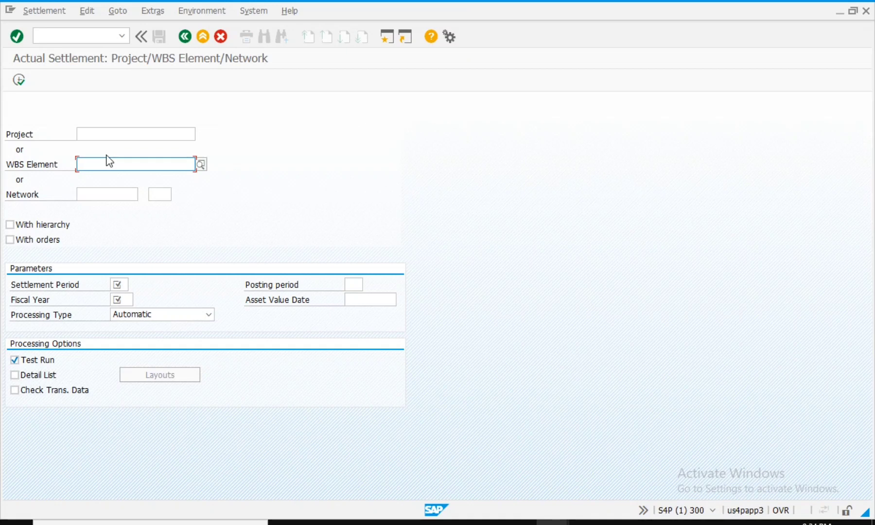
pyautogui.write('p')
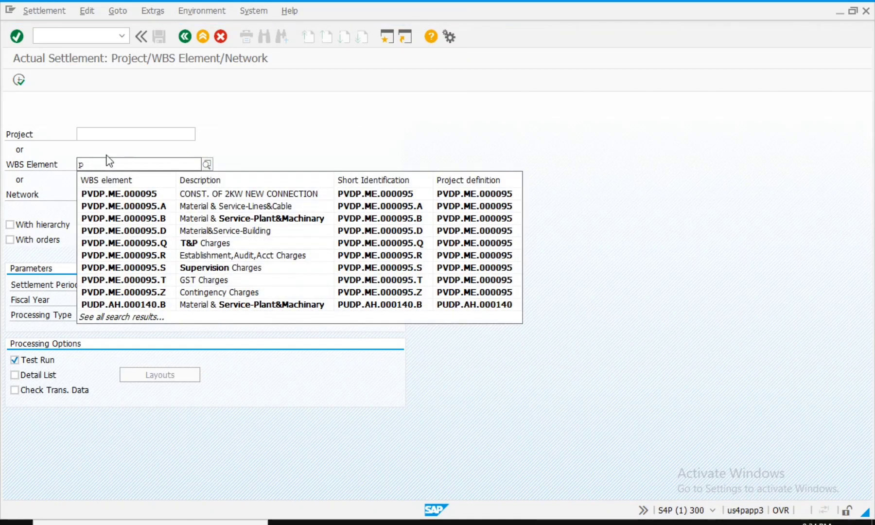
pyautogui.write('u')
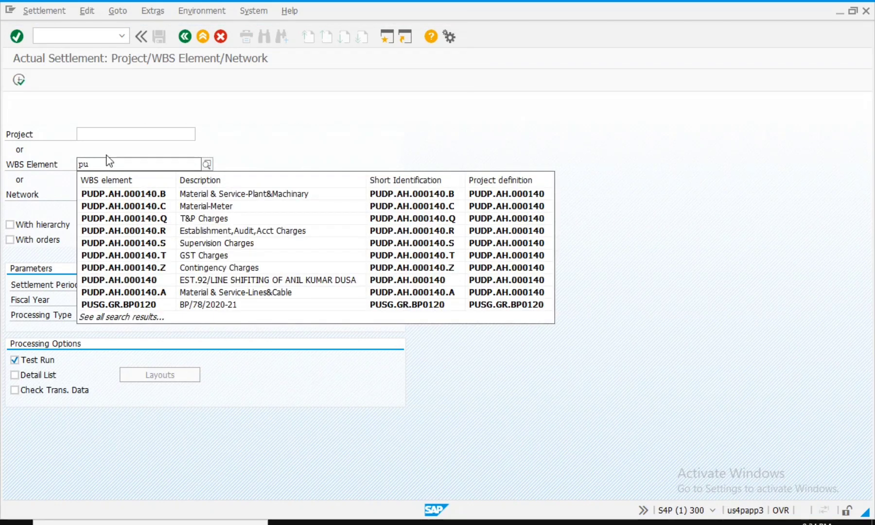
pyautogui.write('dp.ah.')
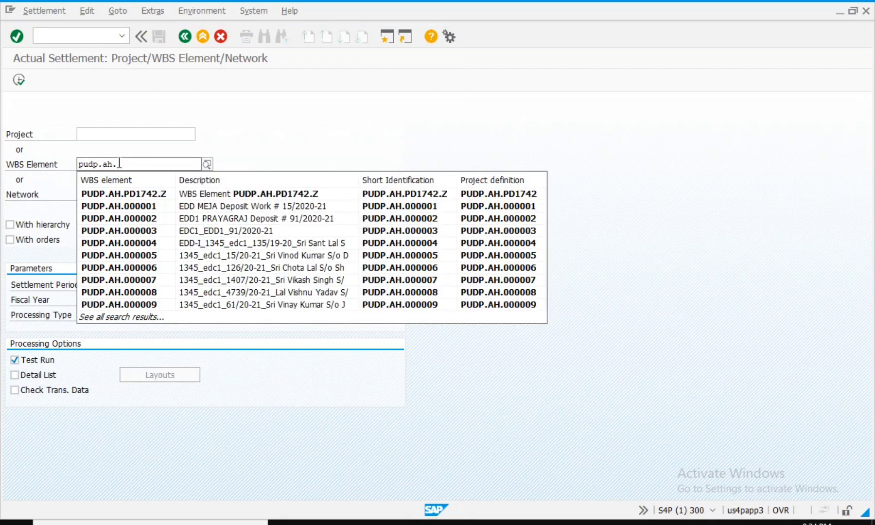
pyautogui.write('0001')
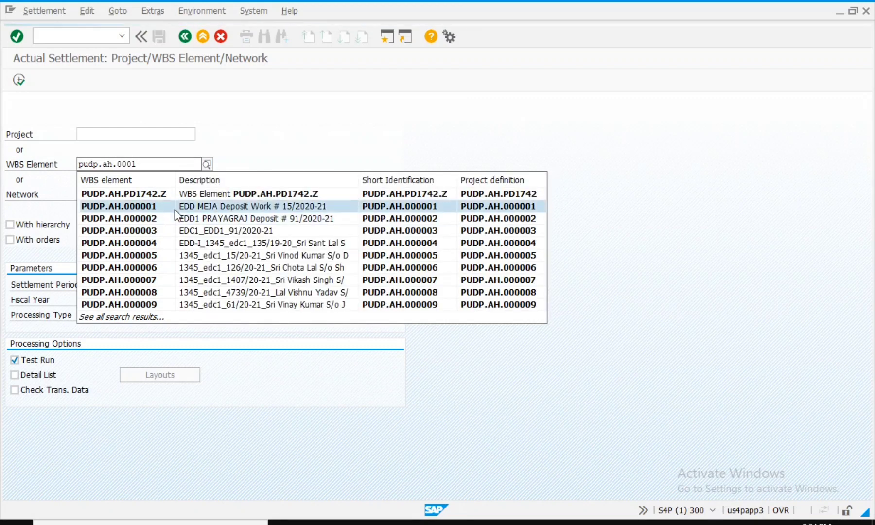
pyautogui.write('40.a')
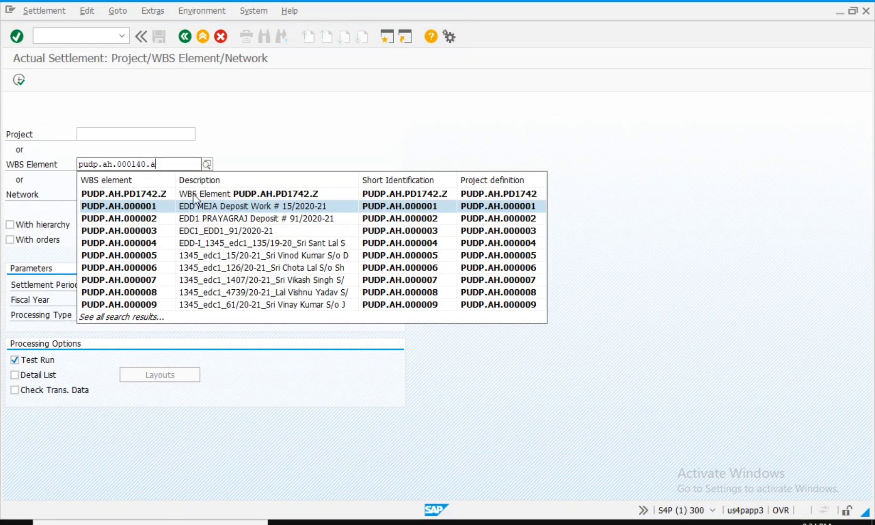
pyautogui.click(285, 132)
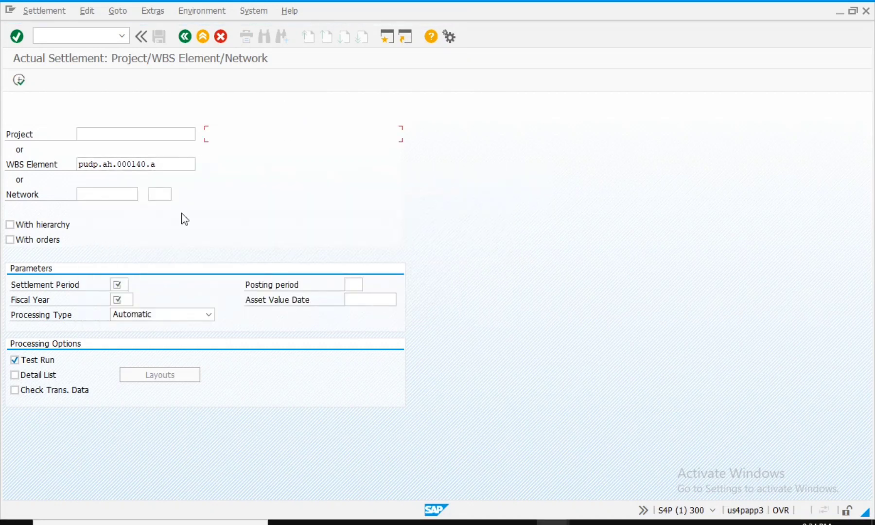
# Include hierarchy and orders in the settlement, and set settlement period 12 and fiscal year 2020
pyautogui.click(42, 226)
pyautogui.click(44, 241)
pyautogui.click(125, 284)
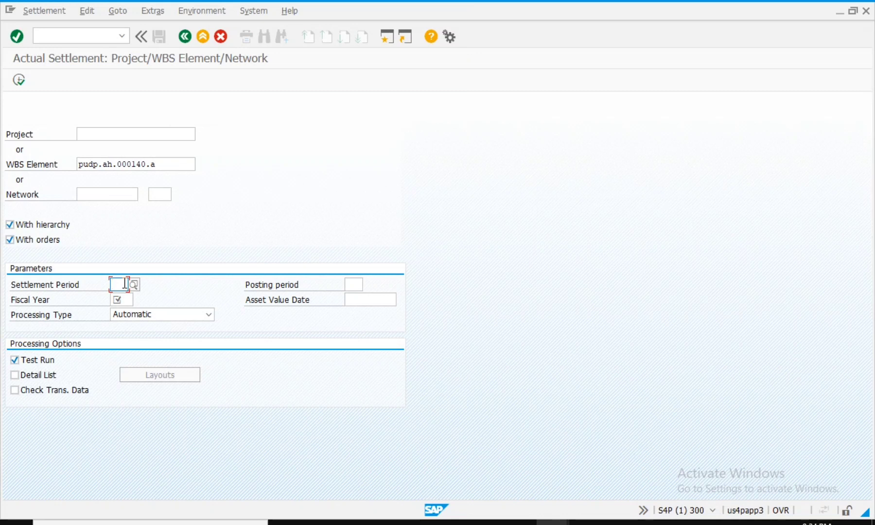
pyautogui.click(131, 299)
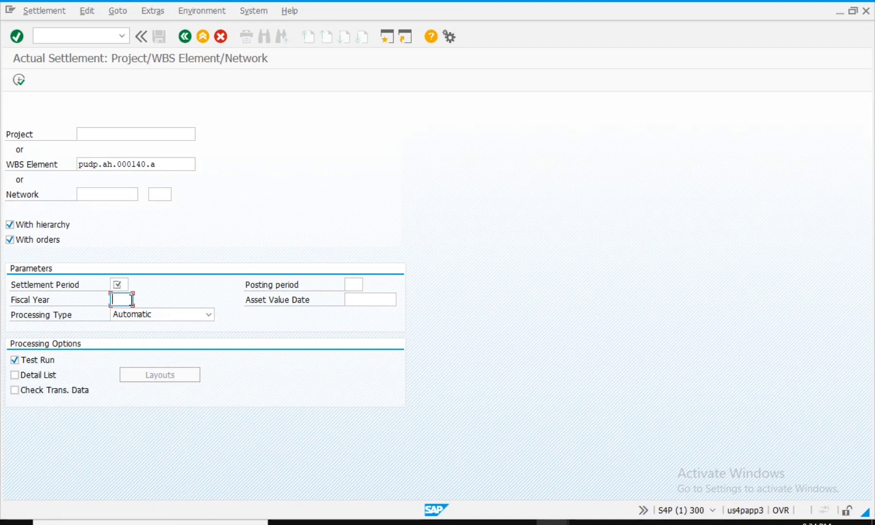
pyautogui.write('2020')
pyautogui.click(121, 284)
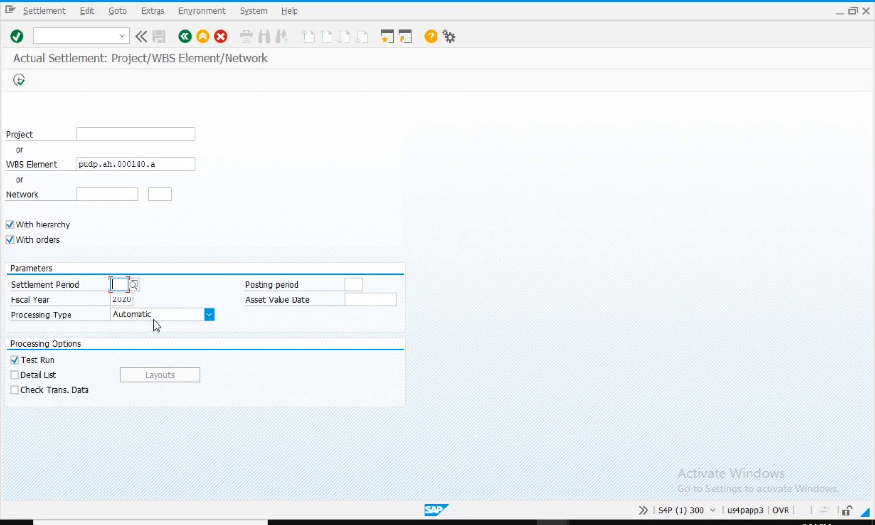
pyautogui.write('12')
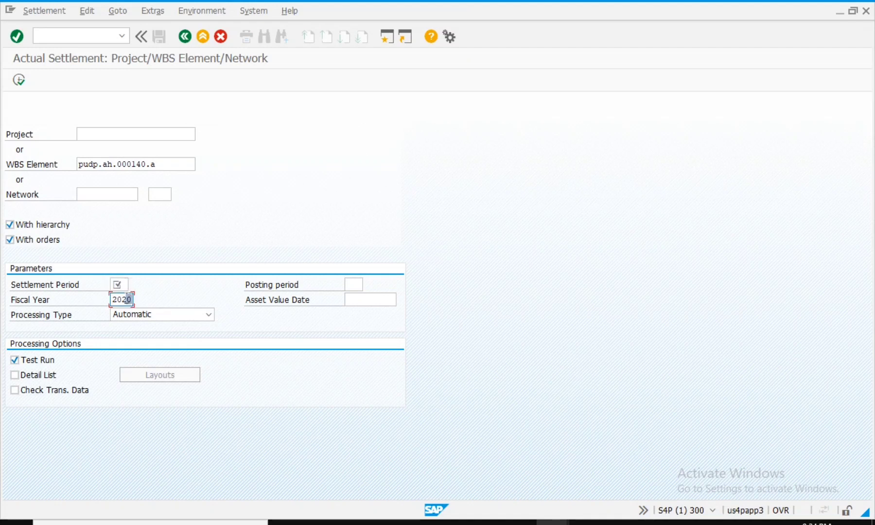
pyautogui.moveTo(131, 299); pyautogui.dragTo(110, 299)
pyautogui.click(121, 285)
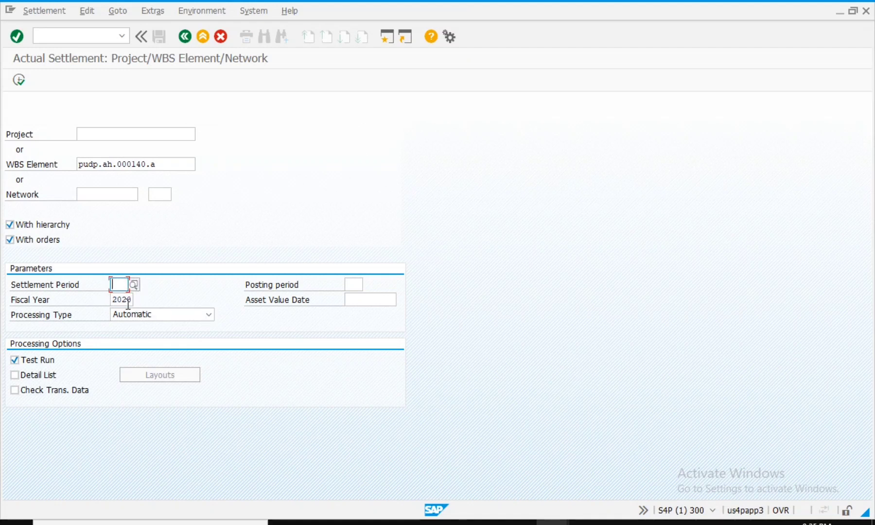
pyautogui.write('12')
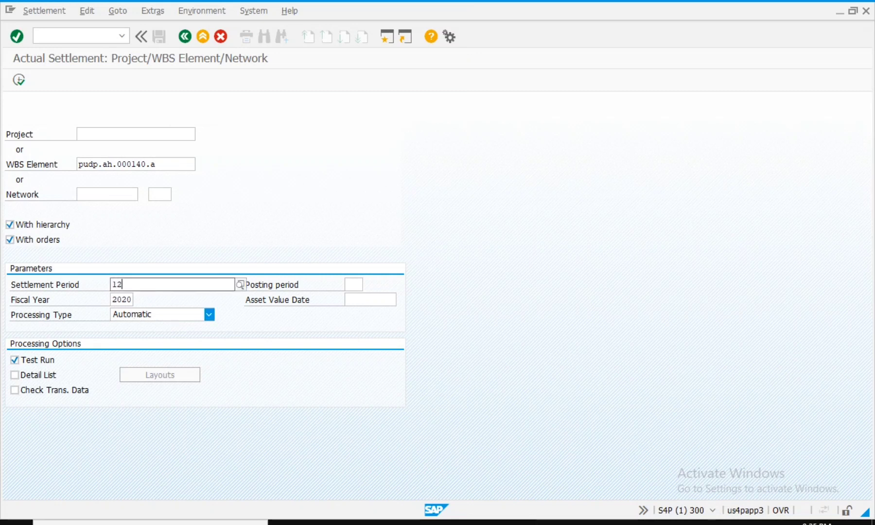
# Set the posting period to 12 and choose Automatic as the processing type
pyautogui.click(354, 287)
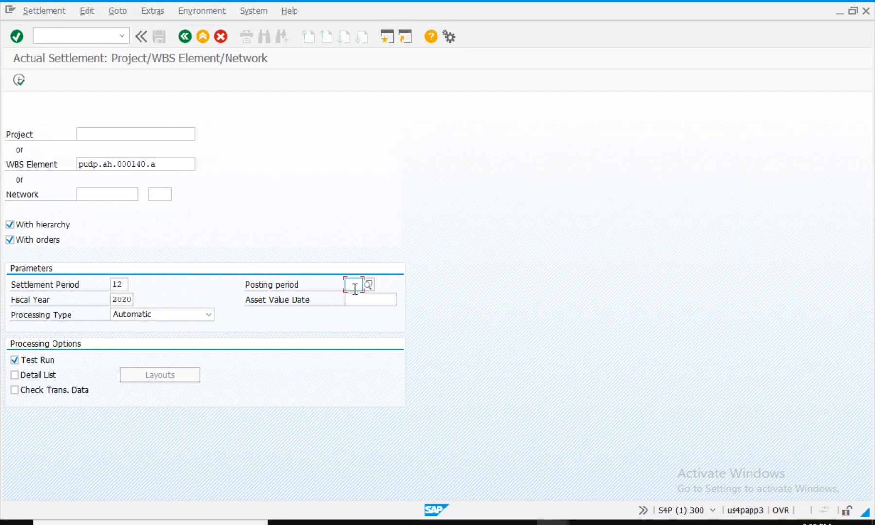
pyautogui.write('12')
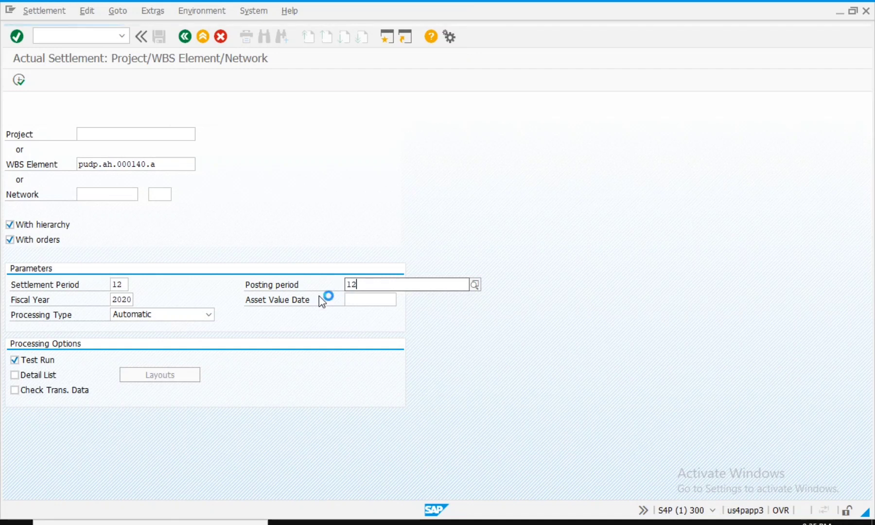
pyautogui.click(208, 315)
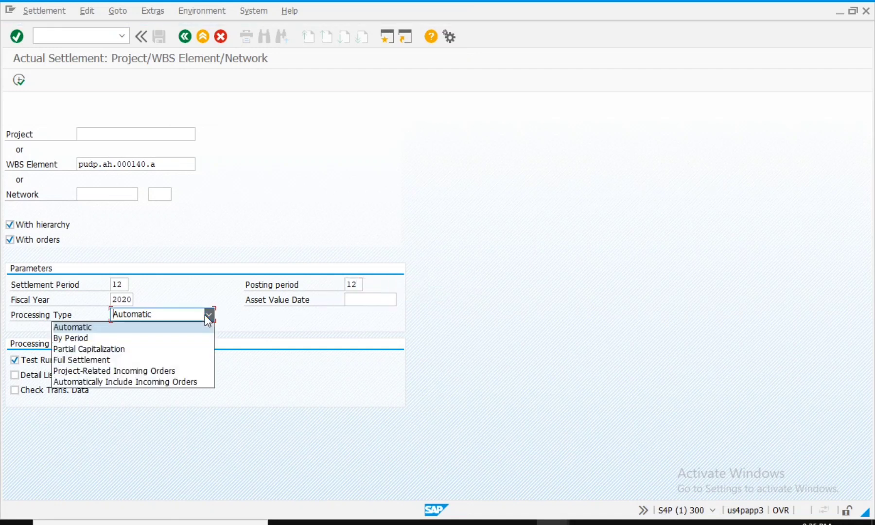
pyautogui.click(158, 326)
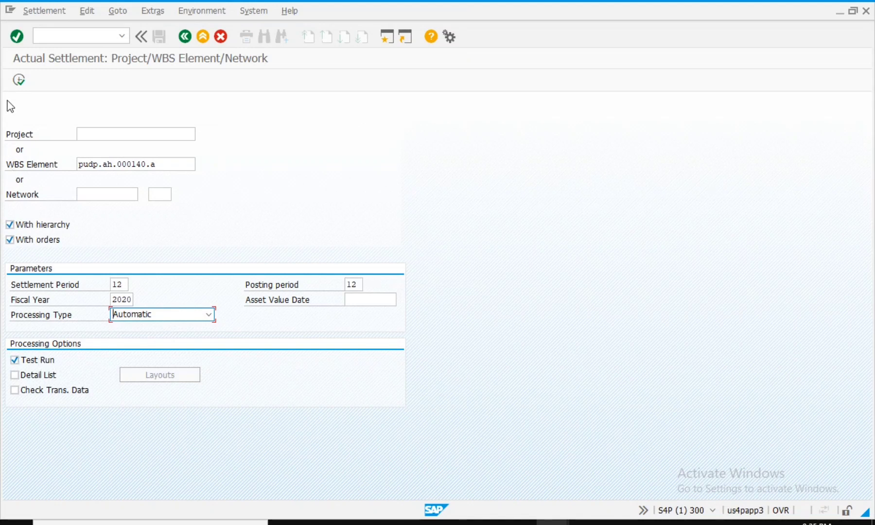
# Execute the settlement of WBS element PUDP.AH.000140.A as a test run and return to the selection
pyautogui.click(19, 80)
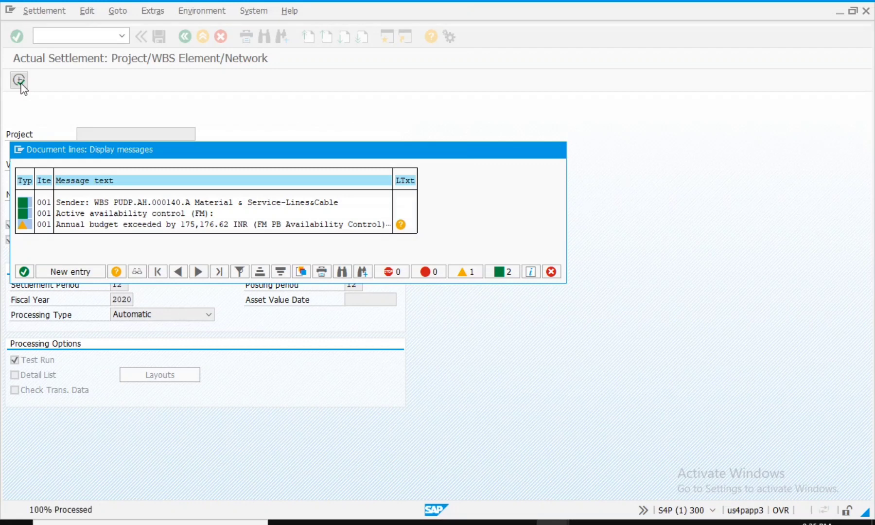
pyautogui.press('Return')
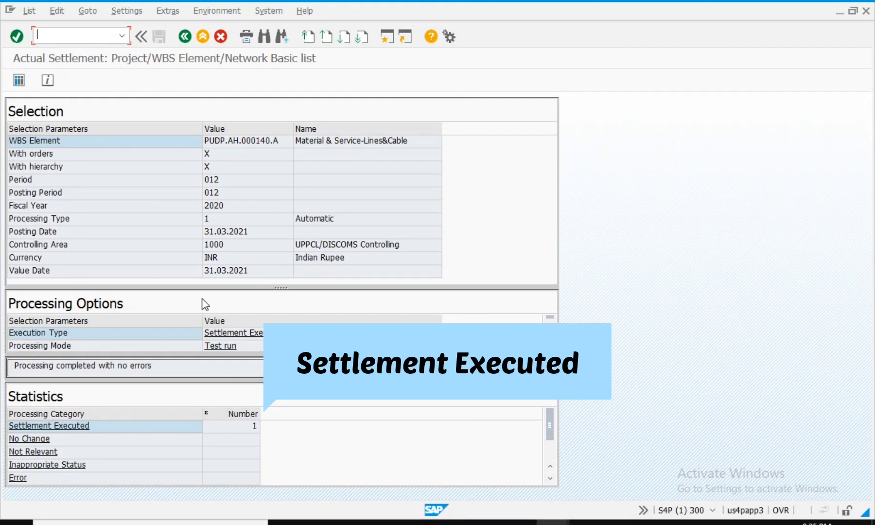
pyautogui.click(183, 37)
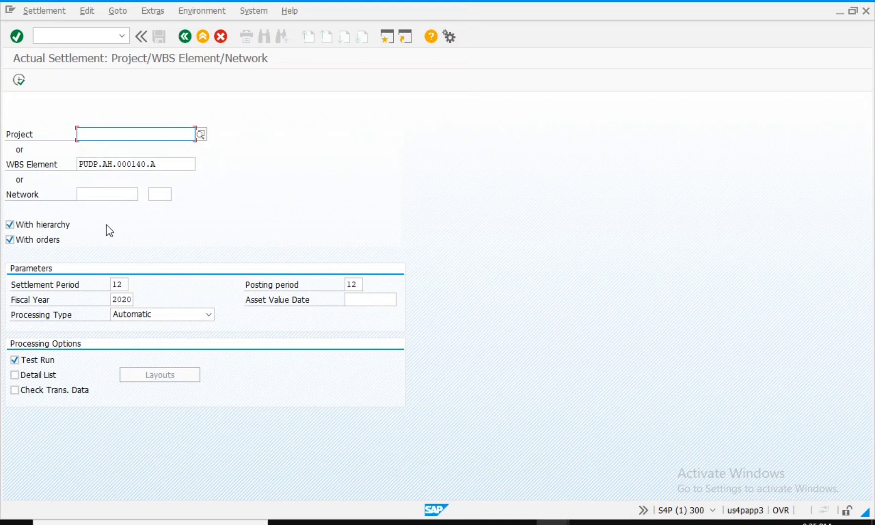
# Switch off the test run option, execute the actual settlement and return to the selection
pyautogui.click(43, 361)
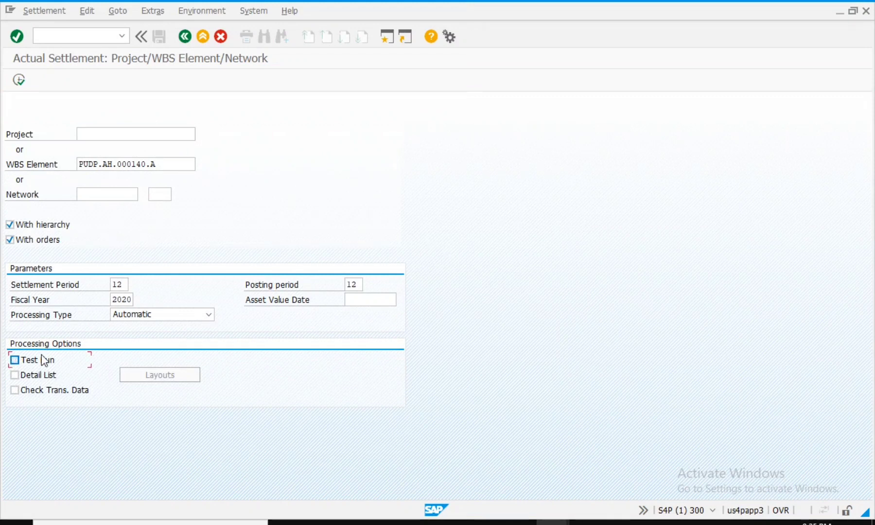
pyautogui.click(19, 84)
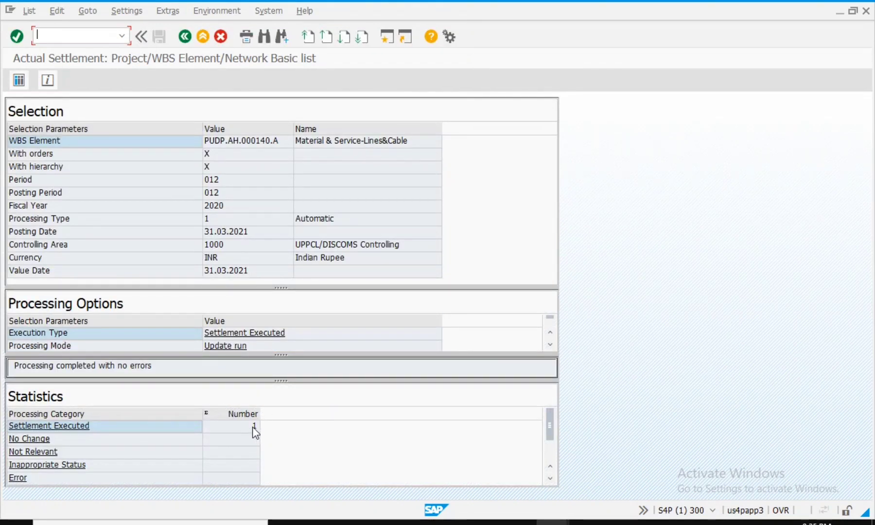
pyautogui.click(178, 43)
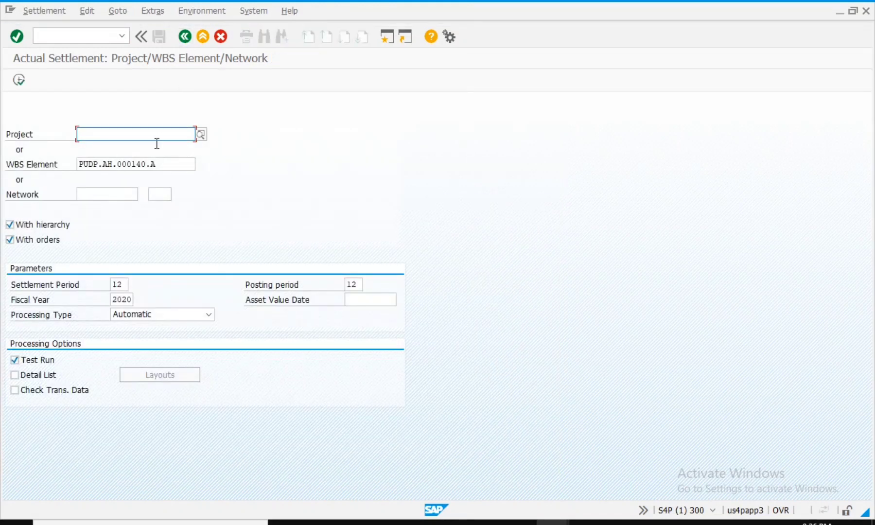
# Change the WBS element to PUDP.AH.000140.B in the settlement selection and set it back to PUDP.AH.000140.A
pyautogui.click(167, 165)
pyautogui.press('BackSpace')
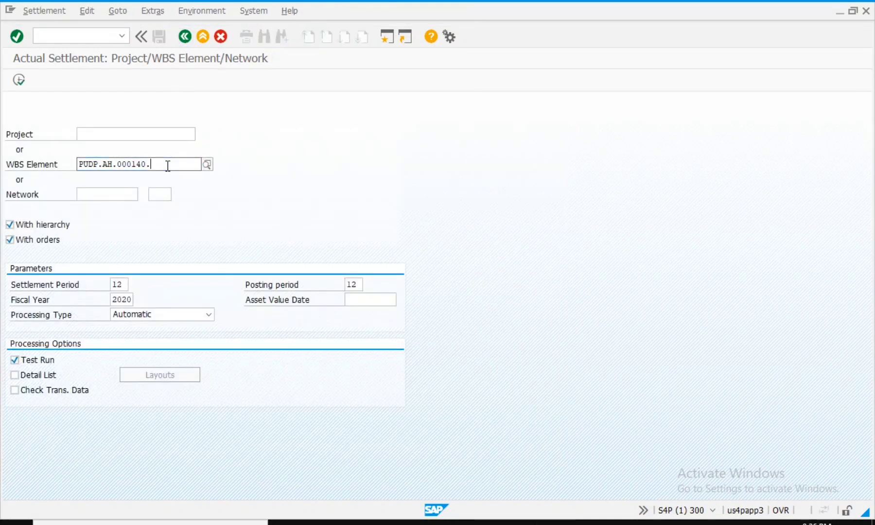
pyautogui.write('b')
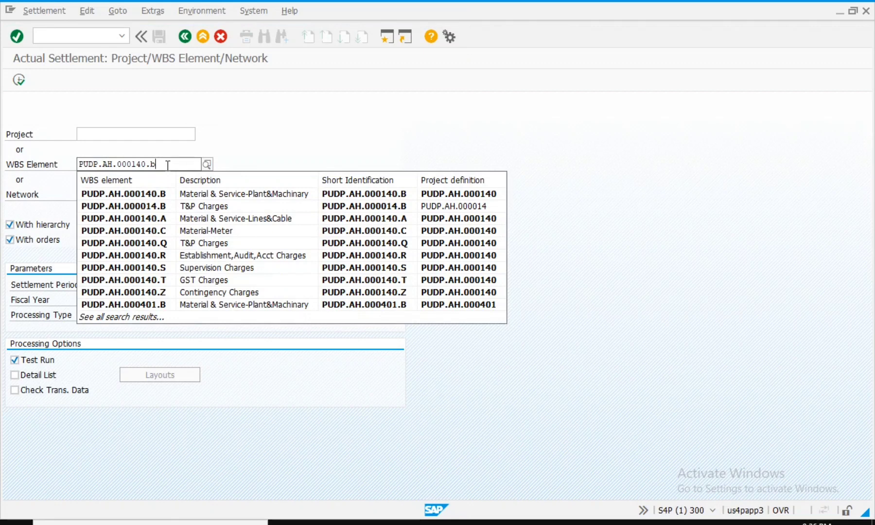
pyautogui.press('BackSpace')
pyautogui.write('a')
pyautogui.click(274, 129)
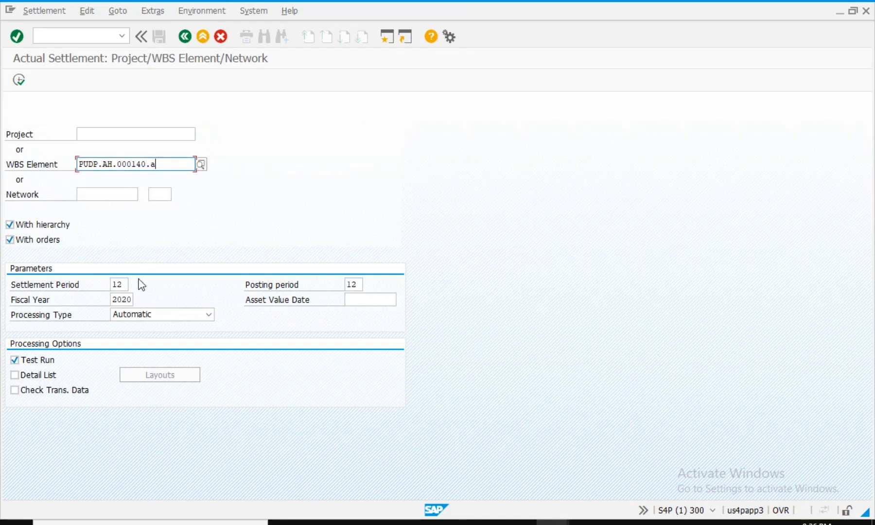
# Set the fiscal year of the settlement selection to 2021
pyautogui.click(129, 299)
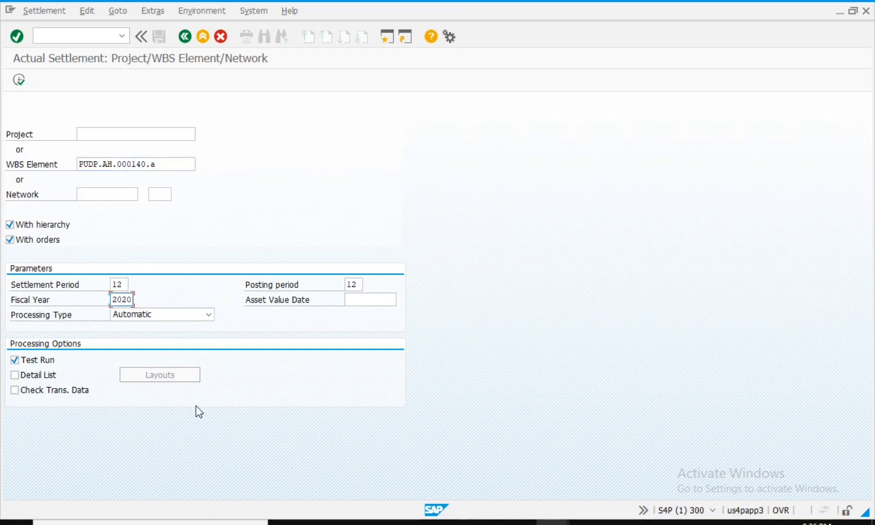
pyautogui.press('BackSpace')
pyautogui.write('1')
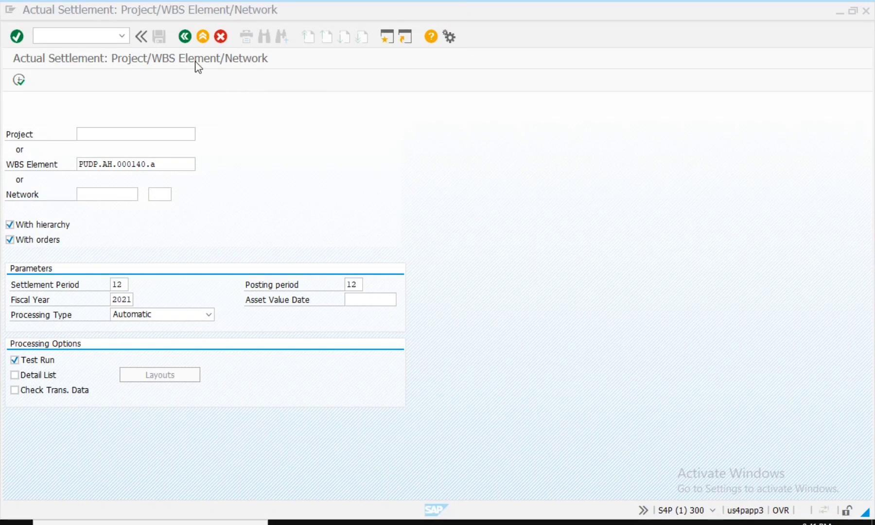
pyautogui.click(185, 38)
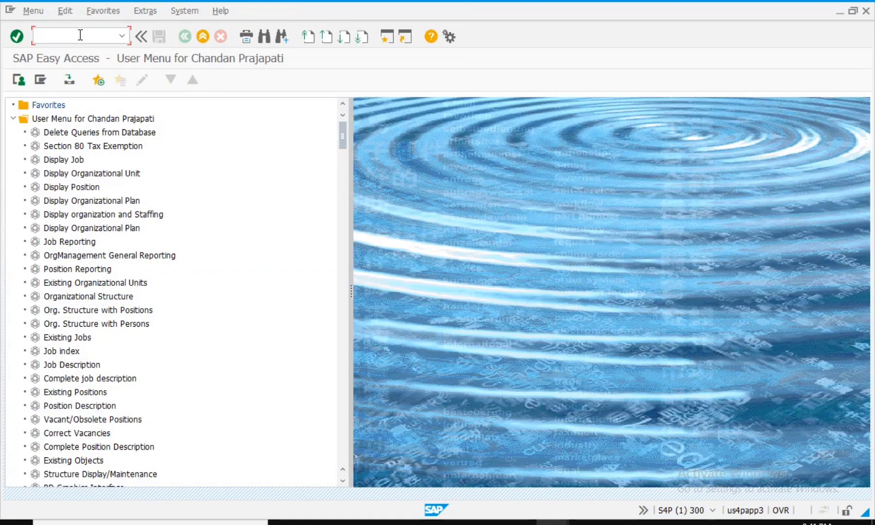
pyautogui.write('d')
pyautogui.write('ji3')
pyautogui.press('Return')
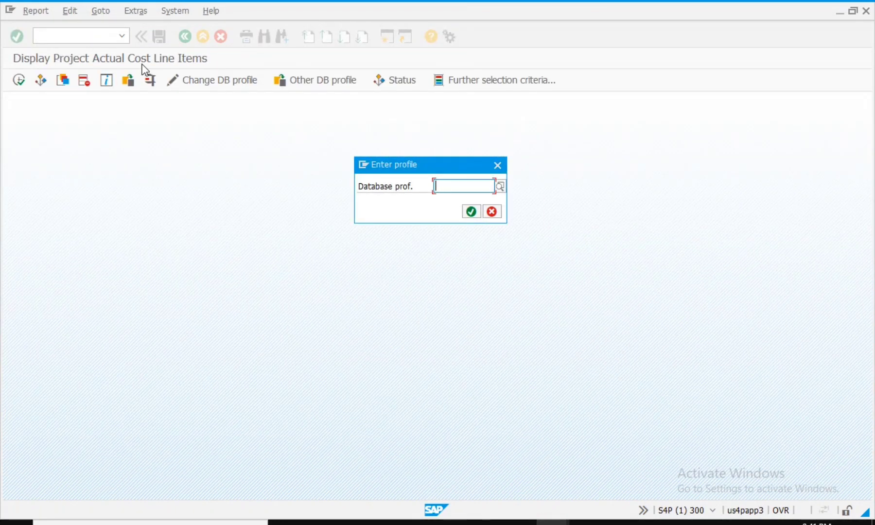
pyautogui.click(499, 186)
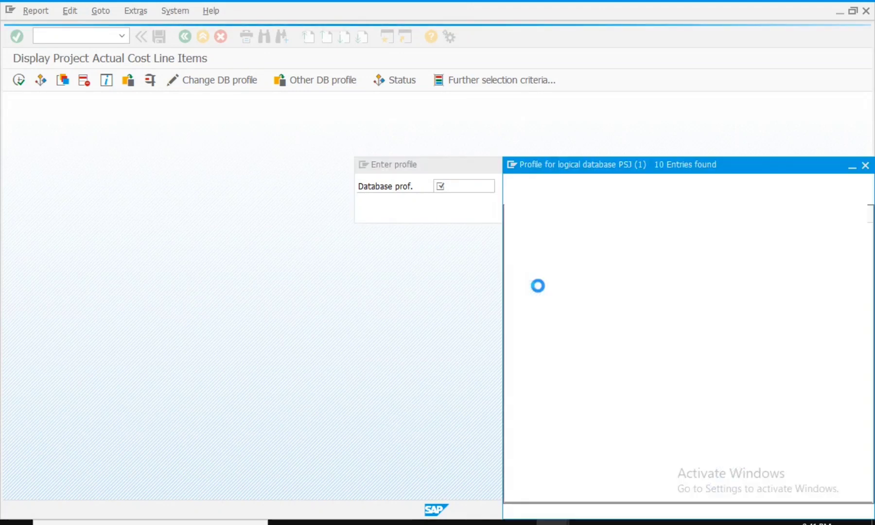
pyautogui.doubleClick(567, 244)
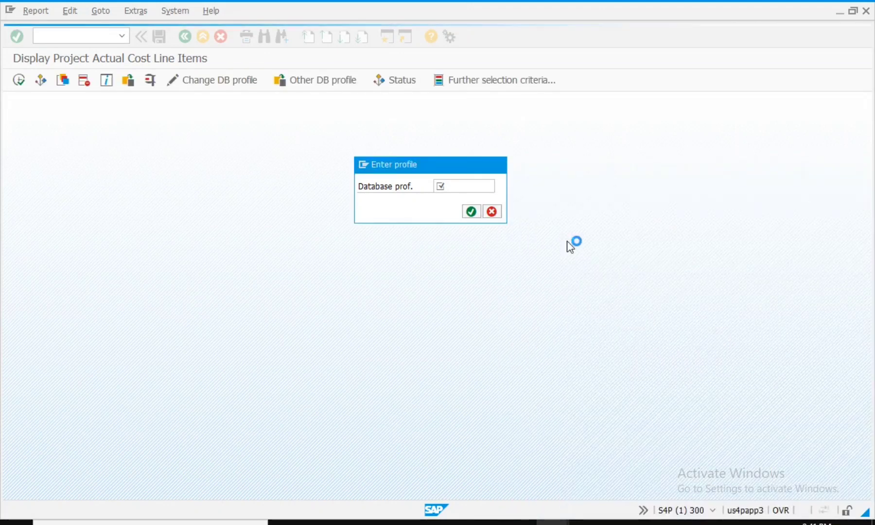
pyautogui.press('Return')
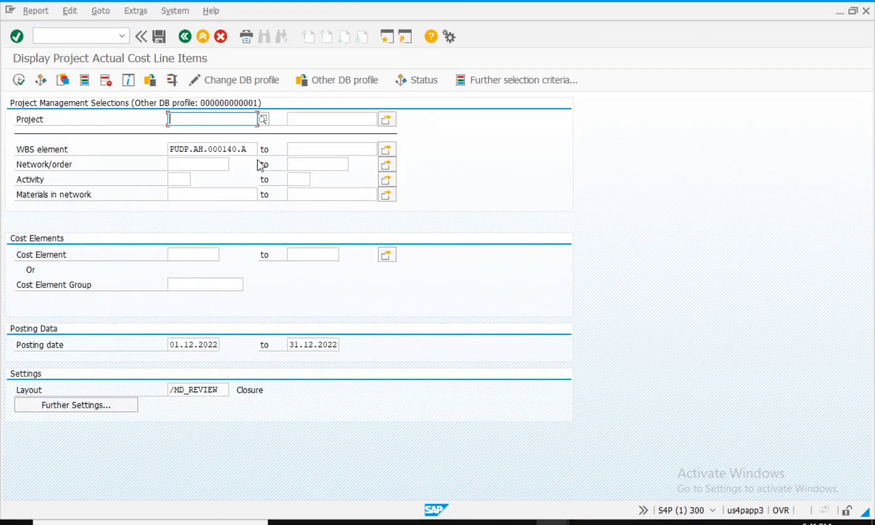
# Clear the WBS element from the line item selection and enter project PUDP.AH.000140 instead
pyautogui.click(246, 150)
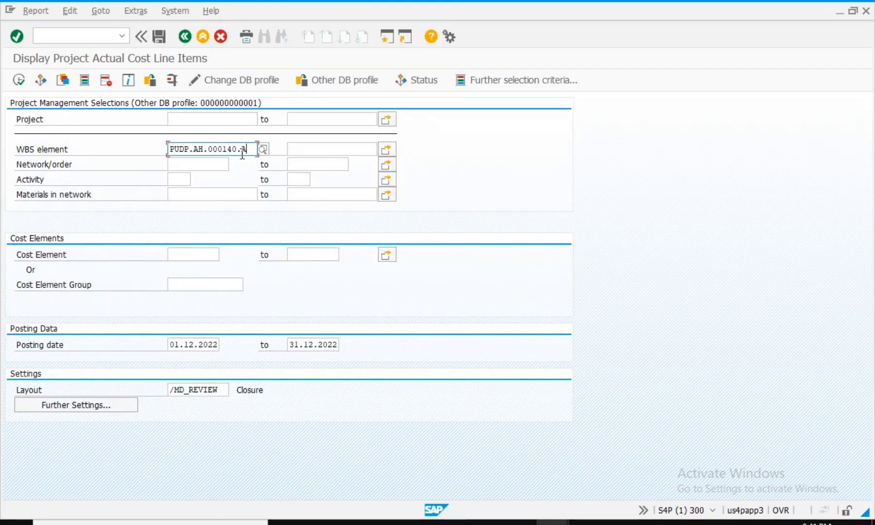
pyautogui.press('BackSpace')
pyautogui.press('BackSpace')
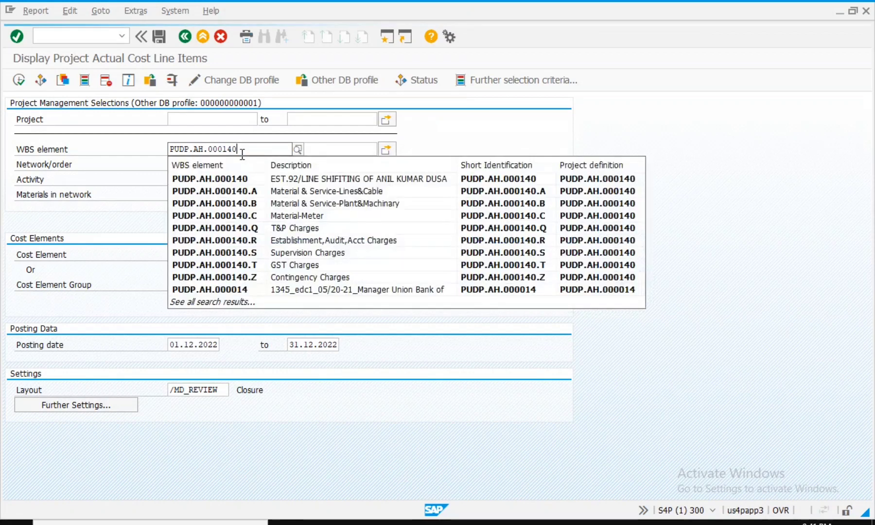
pyautogui.press('BackSpace')
pyautogui.press('BackSpace')
pyautogui.press('BackSpace')
pyautogui.press('BackSpace')
pyautogui.press('BackSpace')
pyautogui.press('BackSpace')
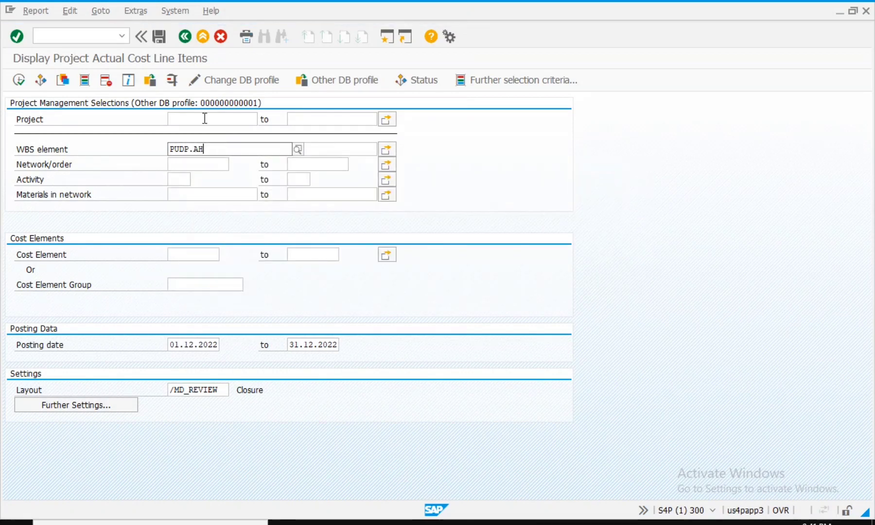
pyautogui.press('BackSpace')
pyautogui.press('BackSpace')
pyautogui.press('BackSpace')
pyautogui.press('BackSpace')
pyautogui.press('BackSpace')
pyautogui.press('BackSpace')
pyautogui.press('BackSpace')
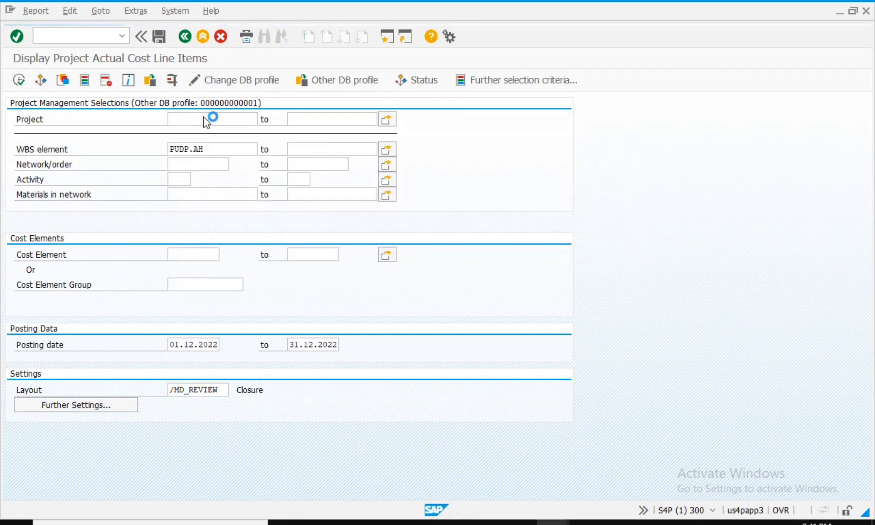
pyautogui.click(205, 119)
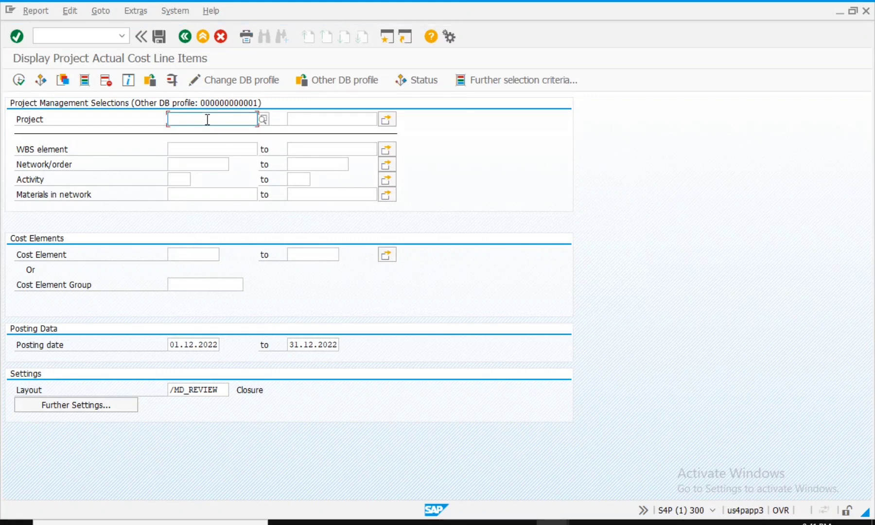
pyautogui.write('P')
pyautogui.click(213, 129)
# Clear the starting posting date and deselect Statistical Actual in the value types for the line item report
pyautogui.moveTo(218, 344); pyautogui.dragTo(121, 340)
pyautogui.press('BackSpace')
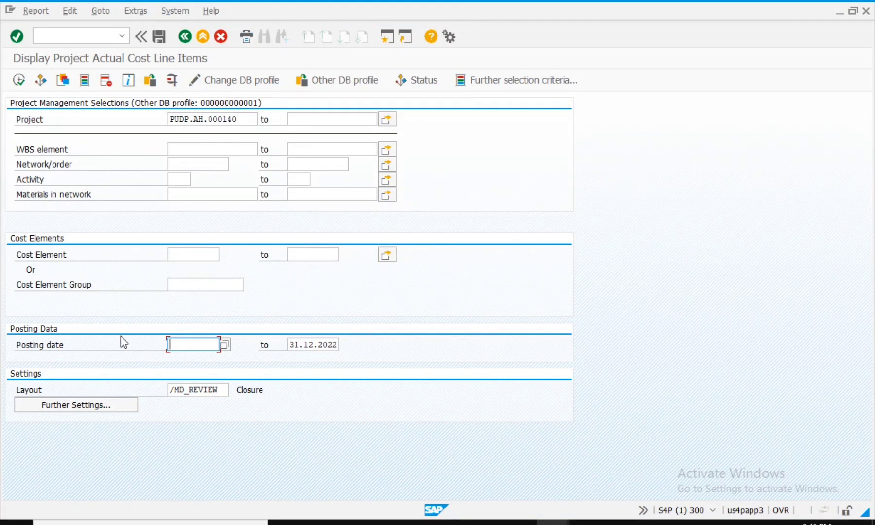
pyautogui.click(129, 14)
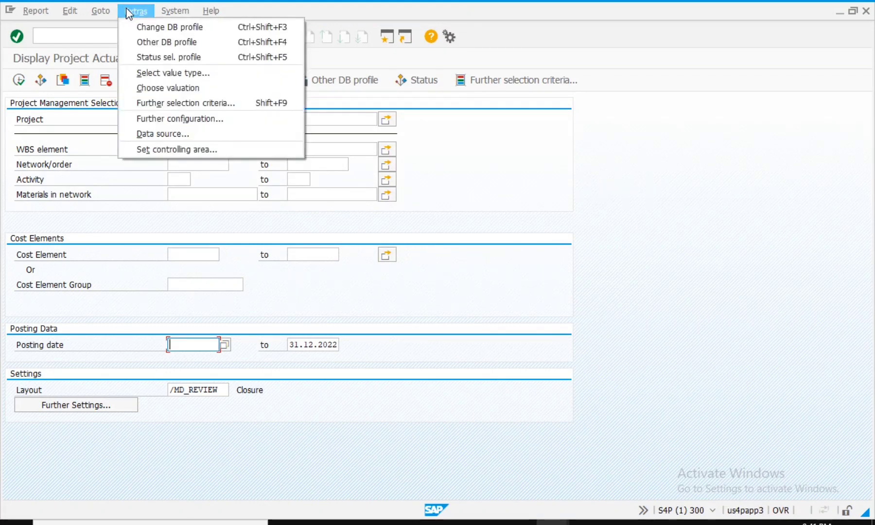
pyautogui.click(158, 74)
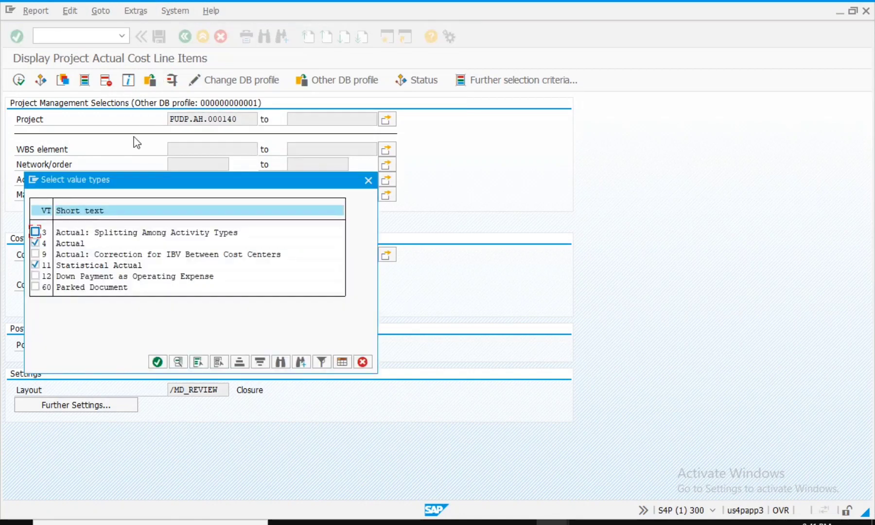
pyautogui.click(35, 265)
pyautogui.press('Return')
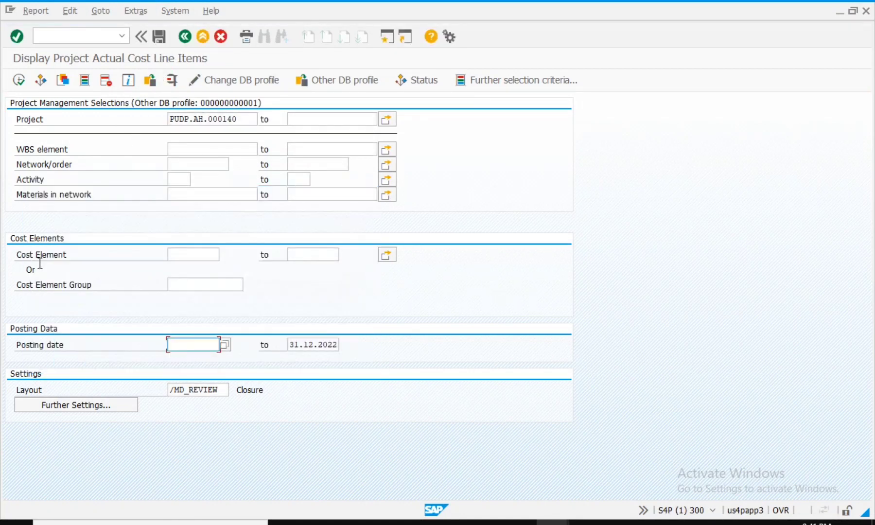
# Run the actual cost line item report for project PUDP.AH.000140 and examine the quantities and values of its postings
pyautogui.press('F8')
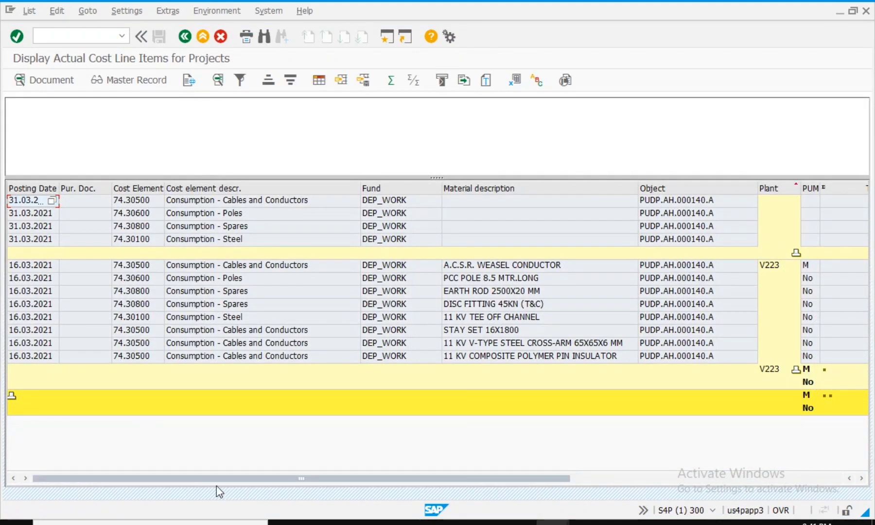
pyautogui.moveTo(210, 485); pyautogui.dragTo(287, 486)
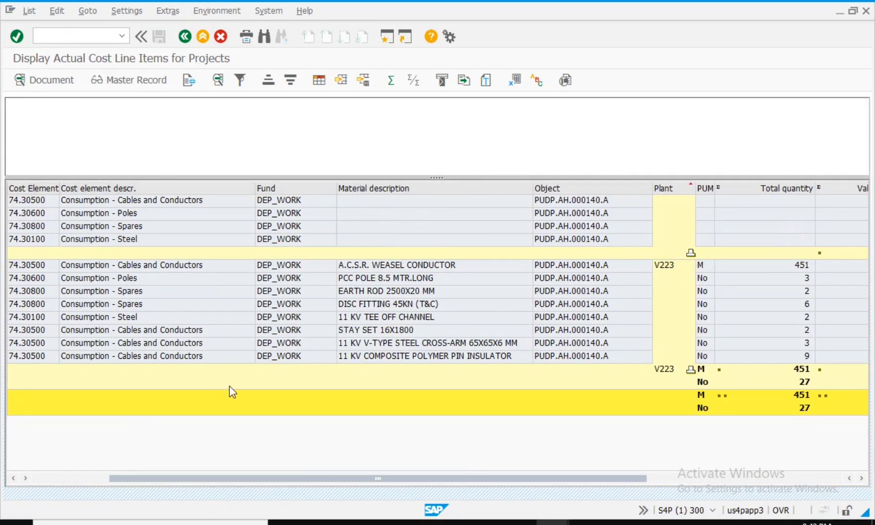
pyautogui.moveTo(314, 479); pyautogui.dragTo(430, 478)
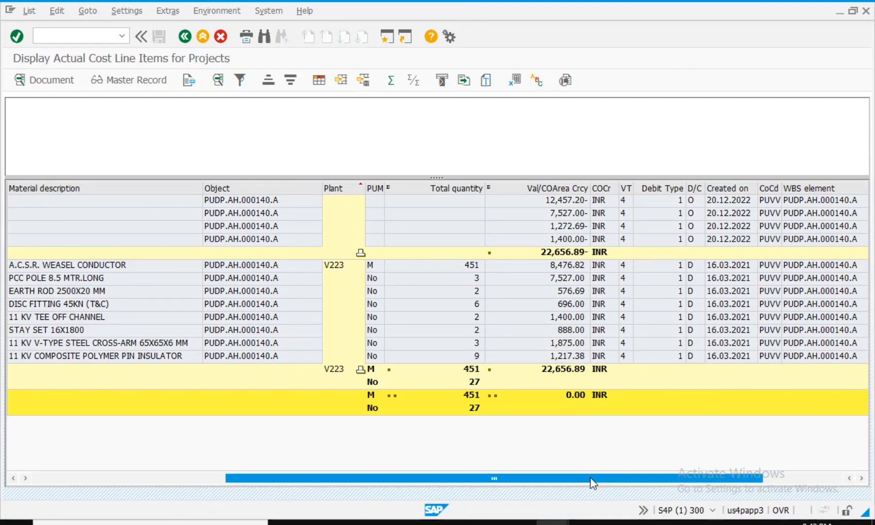
pyautogui.moveTo(578, 478); pyautogui.dragTo(478, 484)
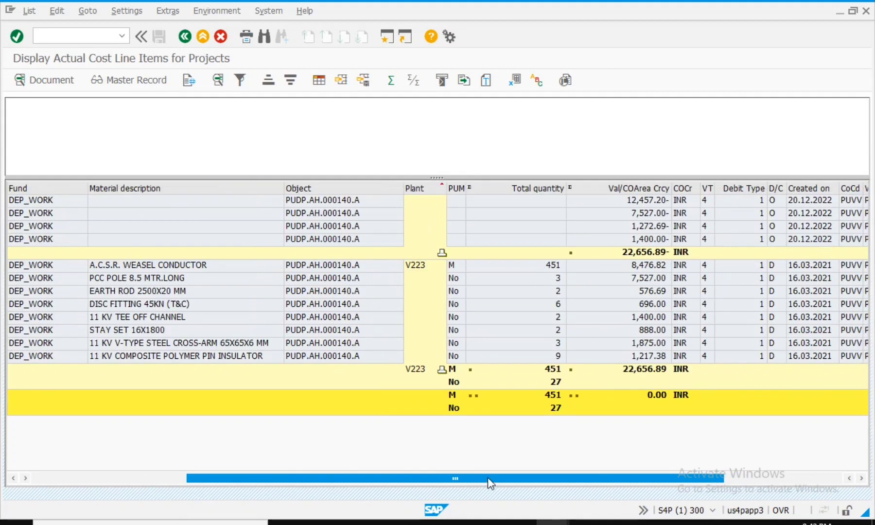
# Leave the line item report and open transaction AS01 to create an asset
pyautogui.click(204, 37)
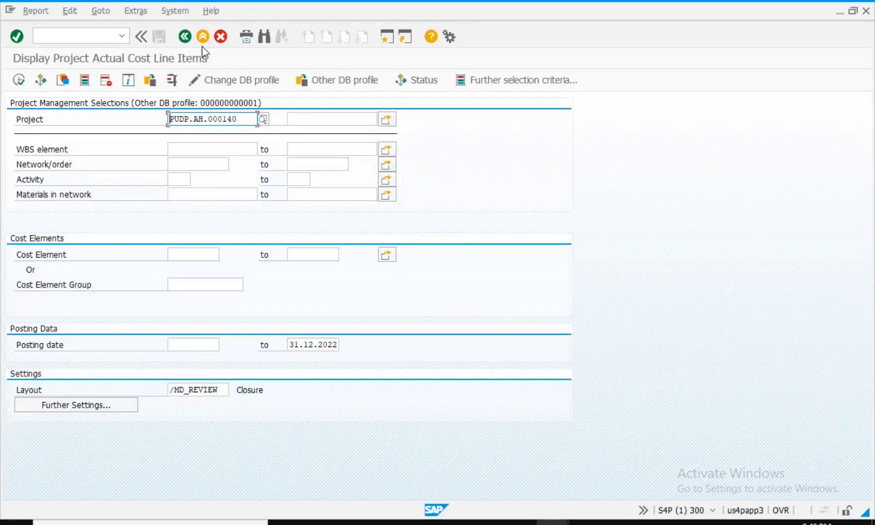
pyautogui.click(187, 37)
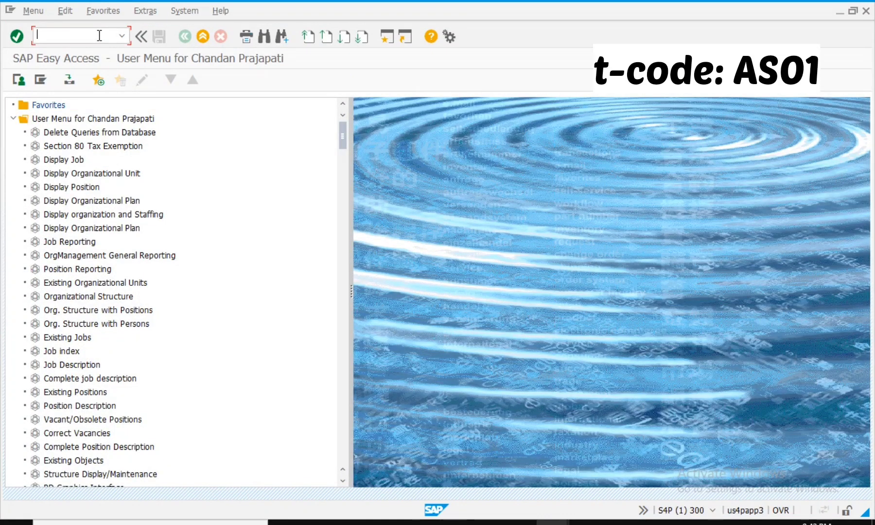
pyautogui.write('as01')
pyautogui.press('Return')
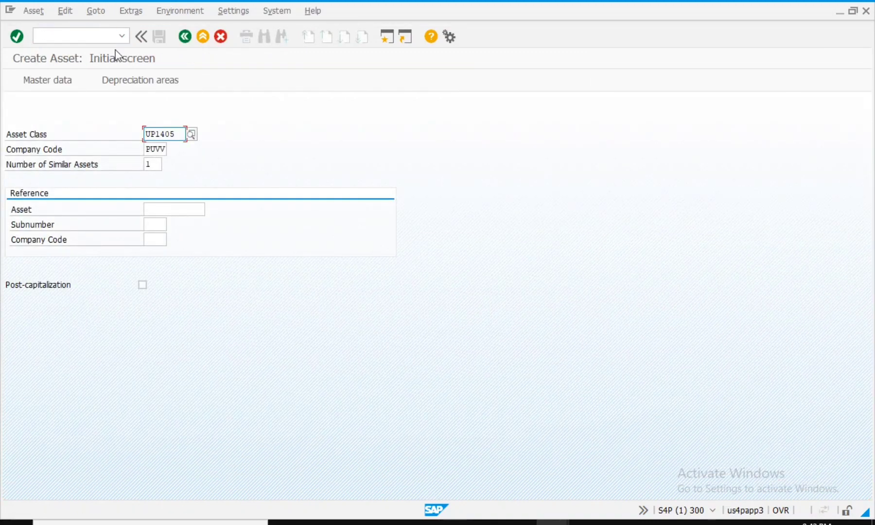
# Choose asset class UP100603, overhead lines on reinforced concrete supports, for the new asset and proceed to its master data
pyautogui.click(192, 136)
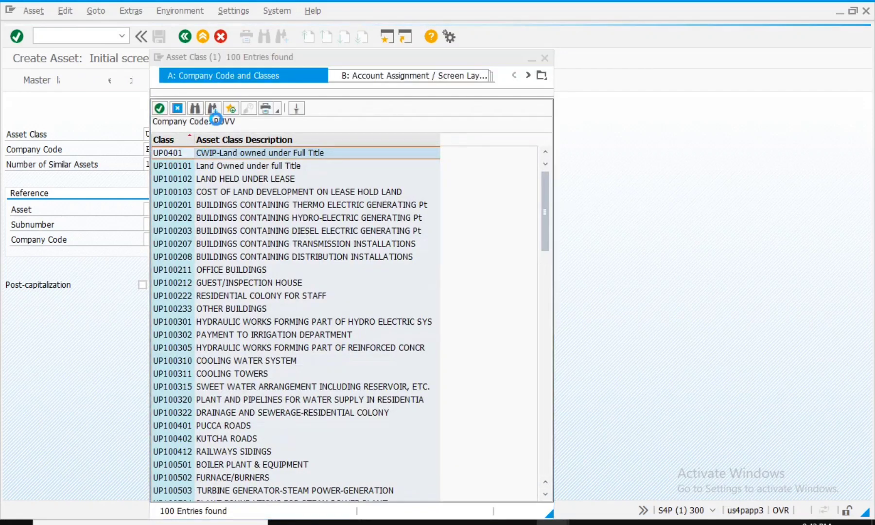
pyautogui.moveTo(262, 54); pyautogui.dragTo(370, 48)
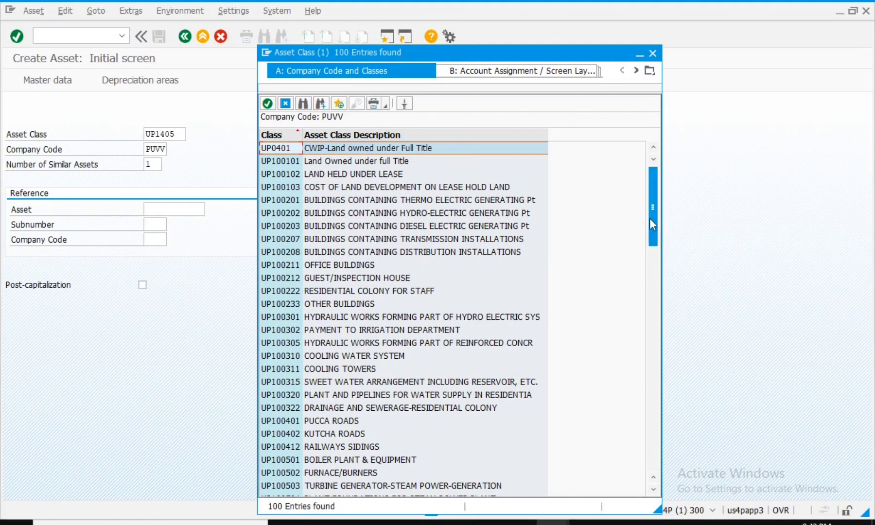
pyautogui.moveTo(654, 226); pyautogui.dragTo(655, 381)
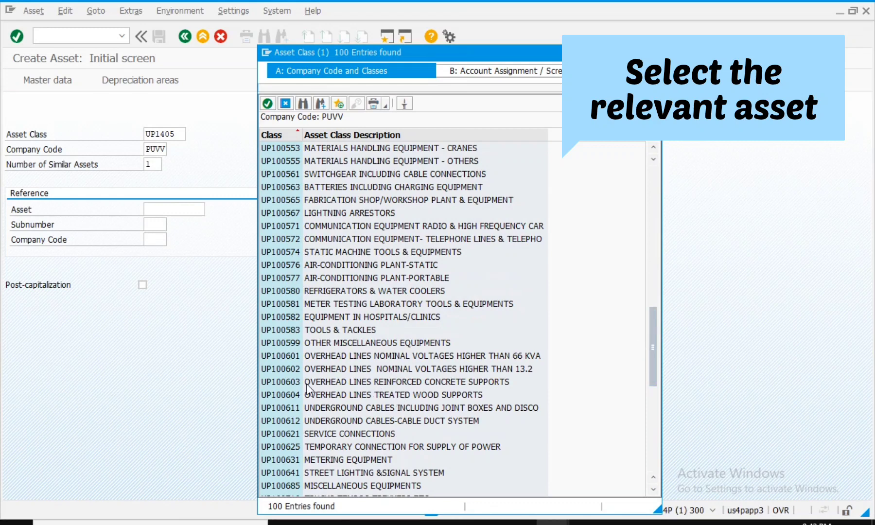
pyautogui.click(283, 384)
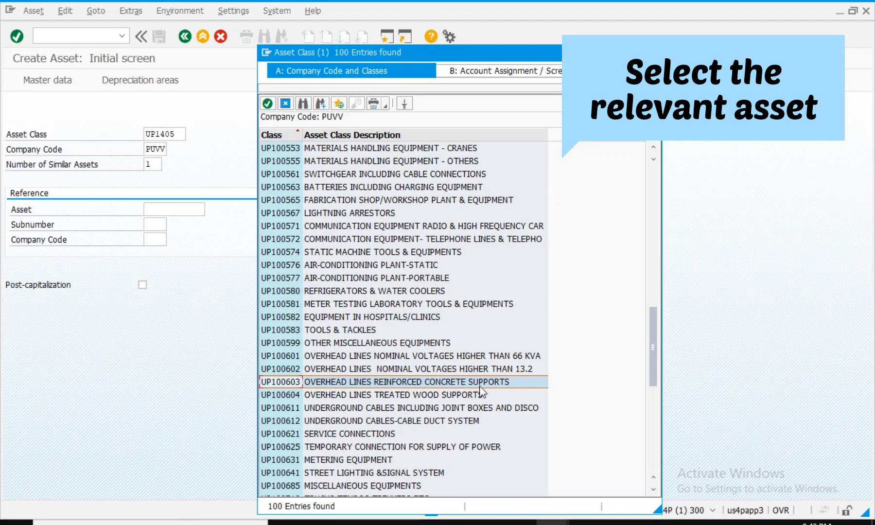
pyautogui.doubleClick(302, 382)
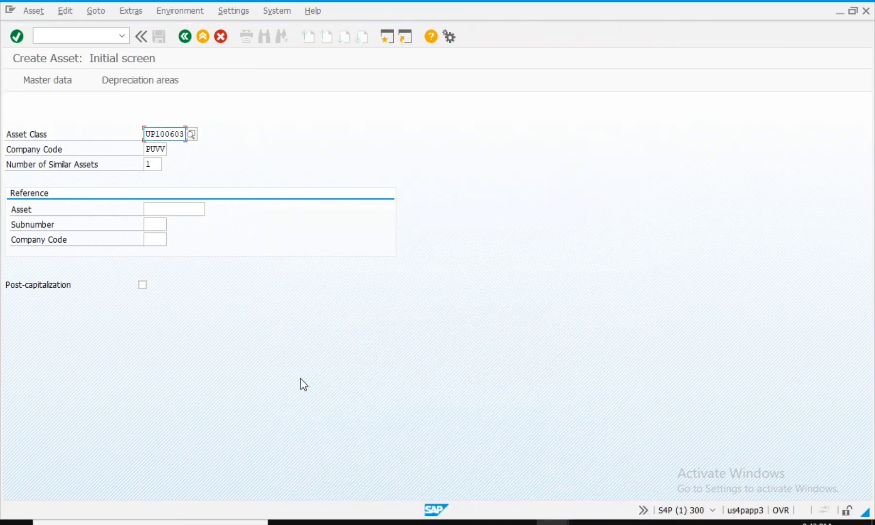
pyautogui.press('Return')
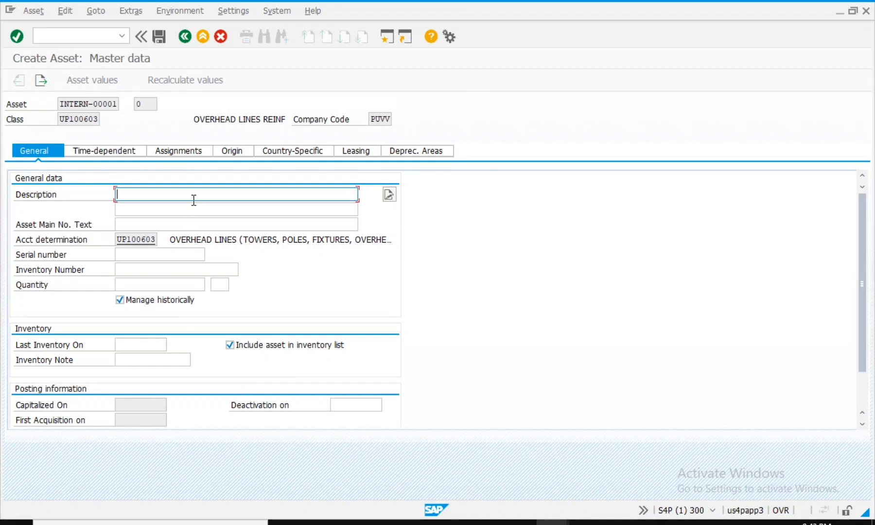
# Enter the asset description Overhead Lines Saidabad and assign cost center PUD2203S07 in the time-dependent data
pyautogui.write('Overhead Lines Sai')
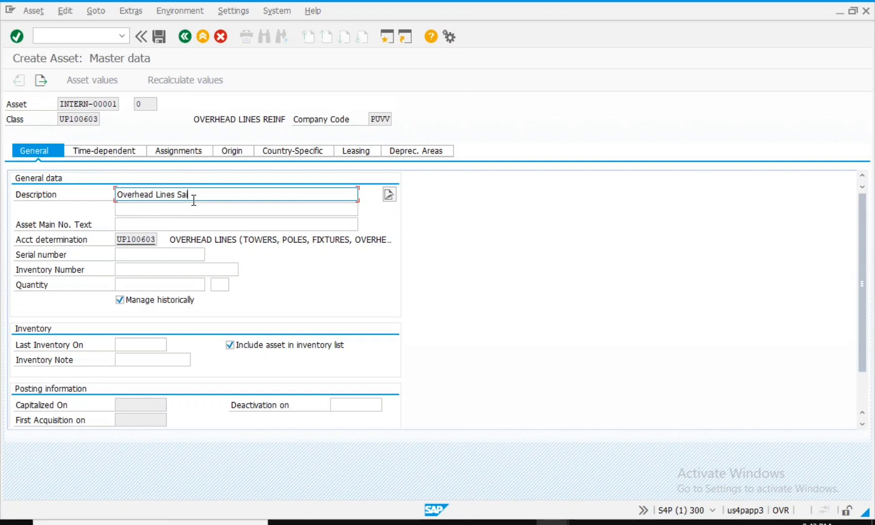
pyautogui.write('dabad')
pyautogui.click(130, 153)
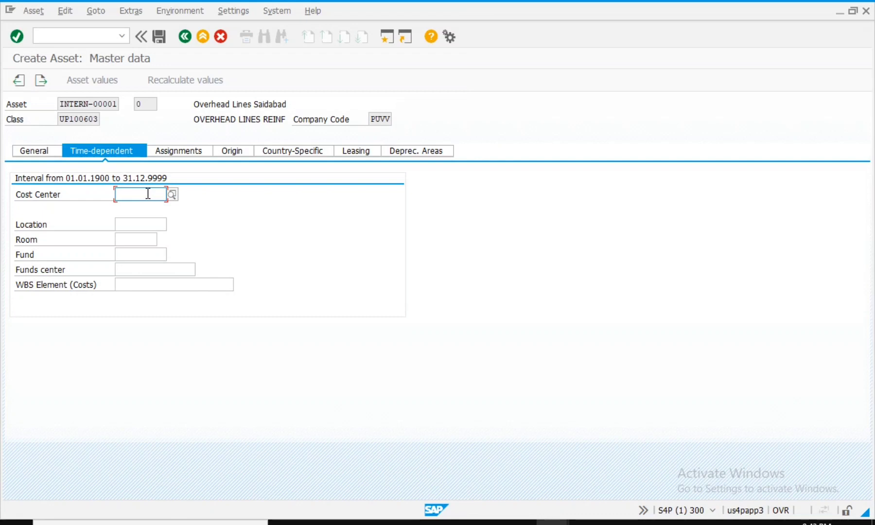
pyautogui.write('pud')
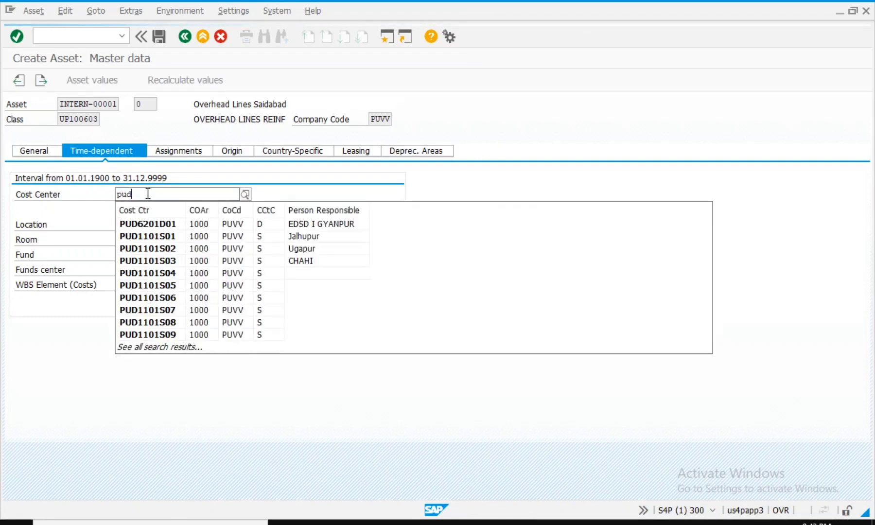
pyautogui.write('2203')
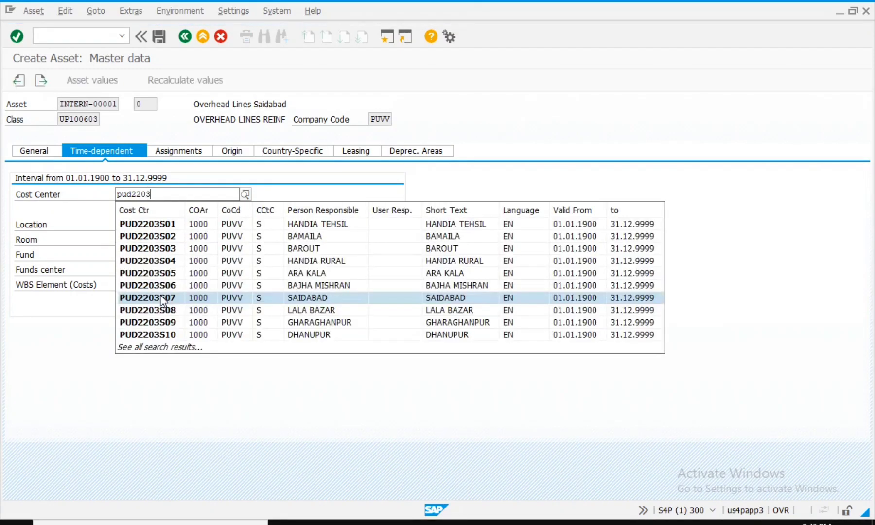
pyautogui.click(162, 298)
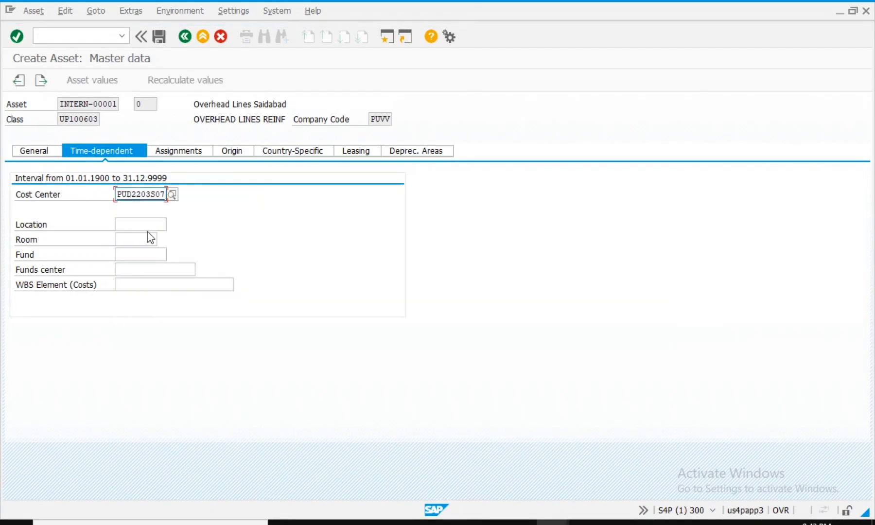
# Assign the PTW Deposit fund, PTW_DEPOSI, in the asset's time-dependent data
pyautogui.click(148, 255)
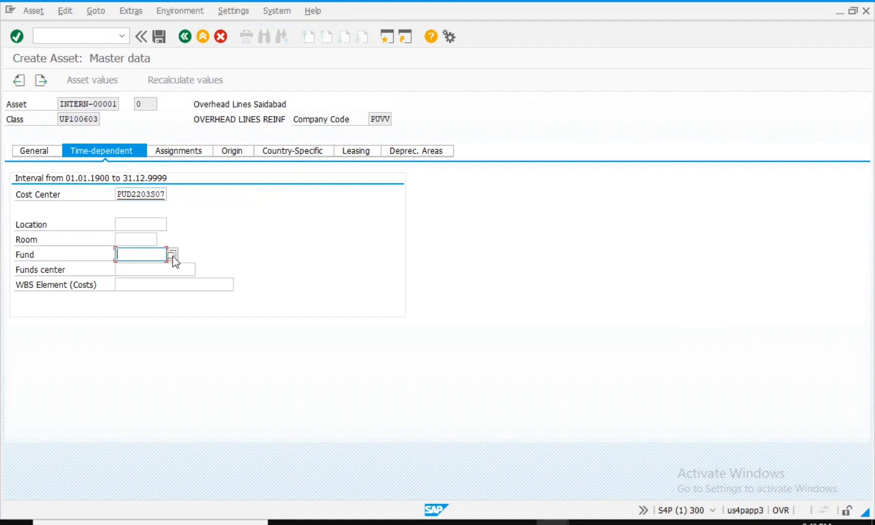
pyautogui.click(172, 255)
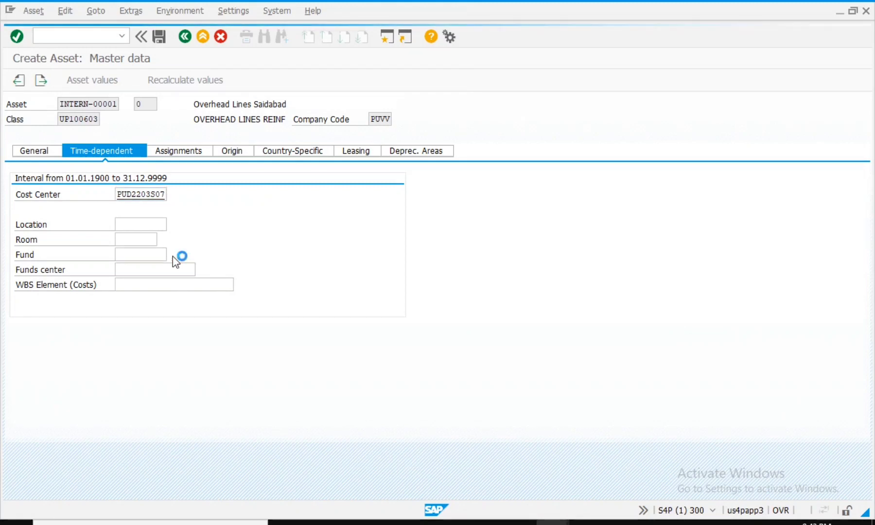
pyautogui.press('Return')
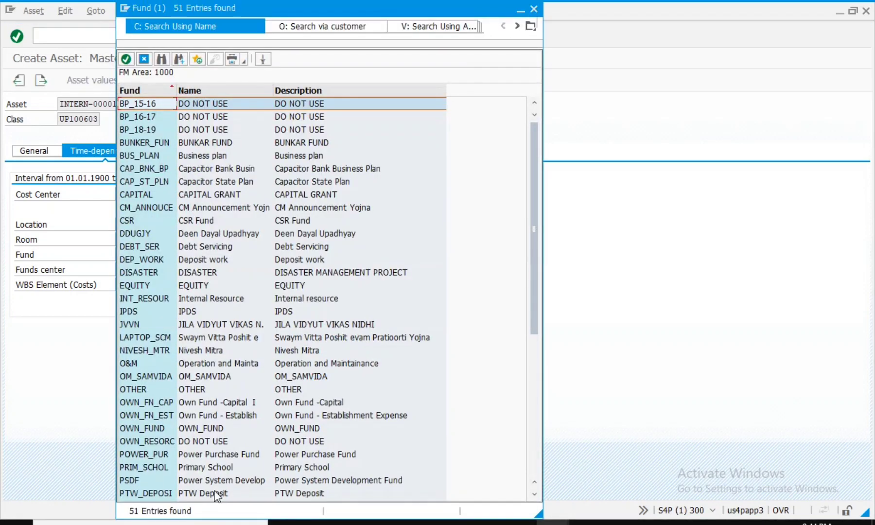
pyautogui.doubleClick(215, 494)
# Set the asset's funds center to pud2203 and its WBS element for costs to PUDP.AH.000140.A
pyautogui.click(151, 270)
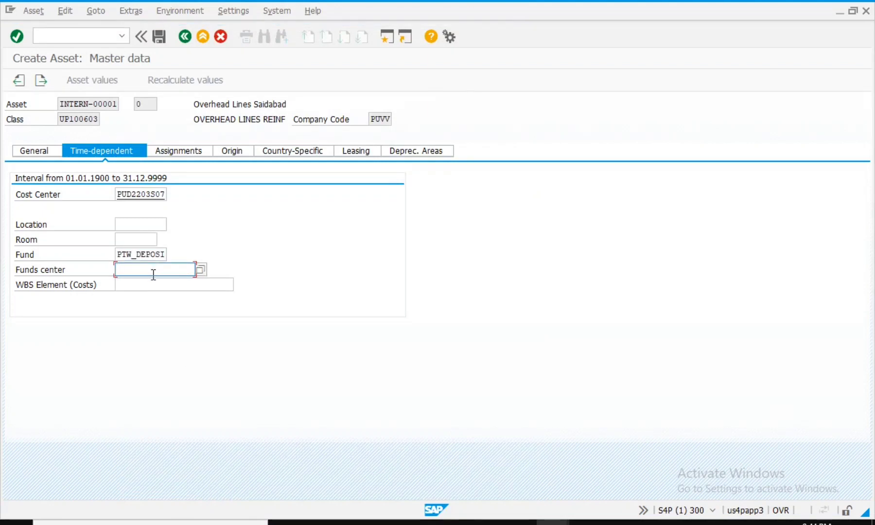
pyautogui.write('pud')
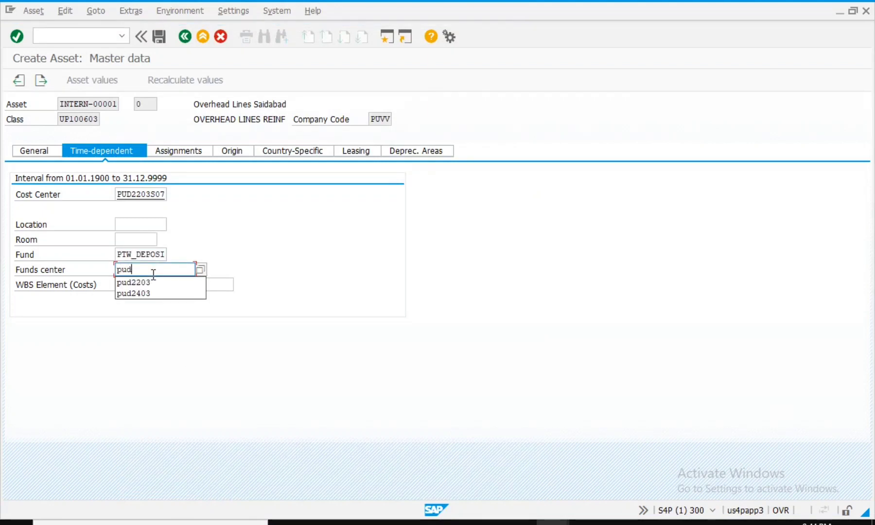
pyautogui.write('22')
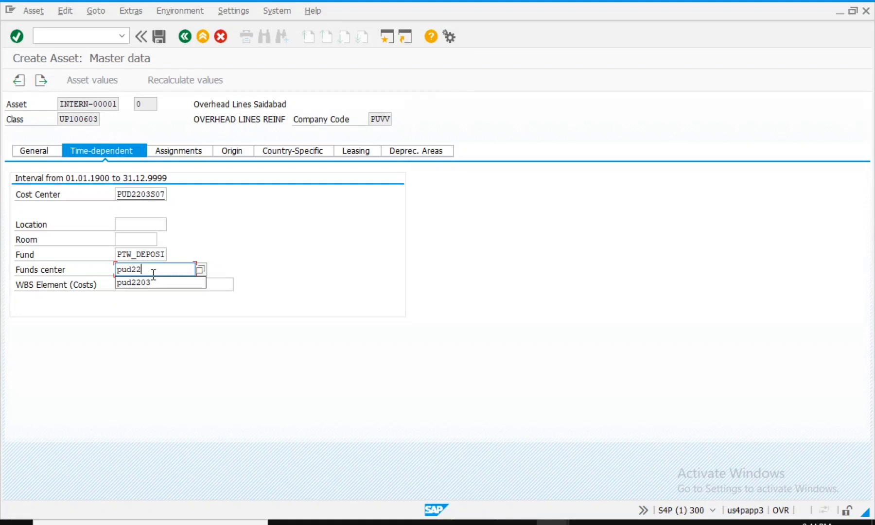
pyautogui.write('03')
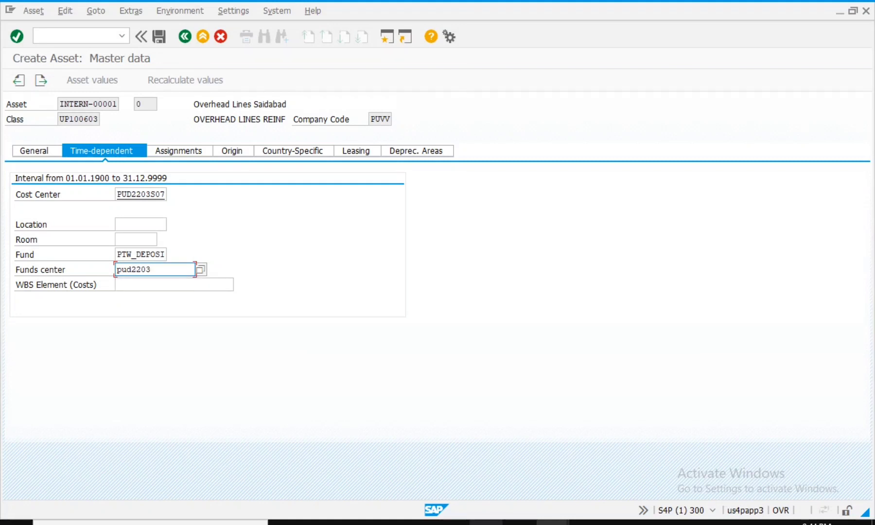
pyautogui.click(176, 290)
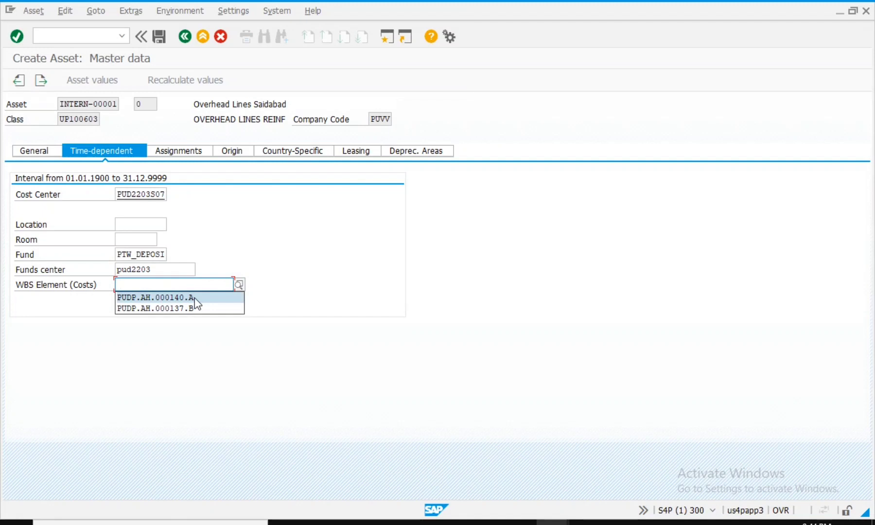
pyautogui.click(194, 299)
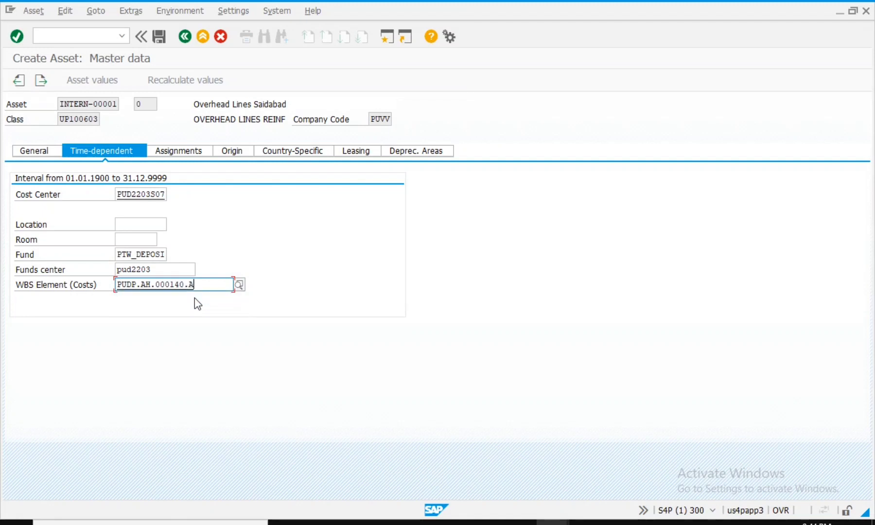
# Set the block key to 15PER, 15% as per IT ACT, INDIA, in the asset's country-specific data
pyautogui.click(295, 152)
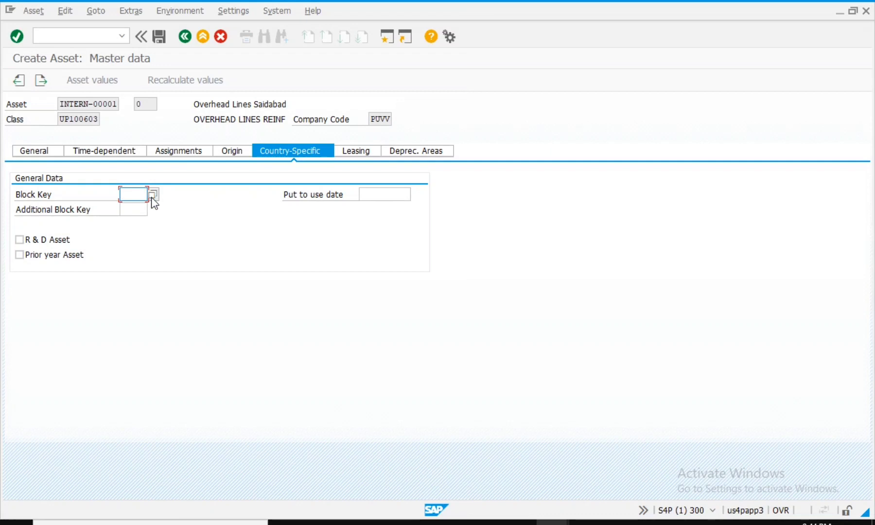
pyautogui.click(152, 197)
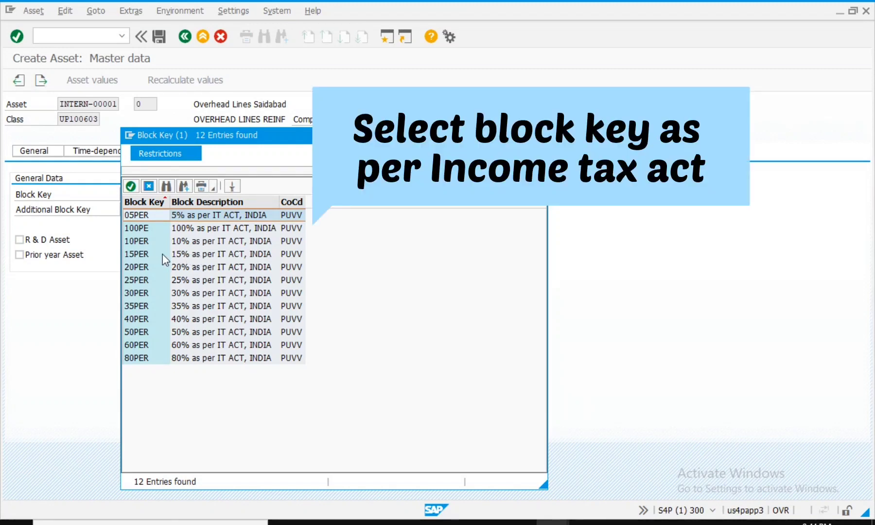
pyautogui.click(183, 253)
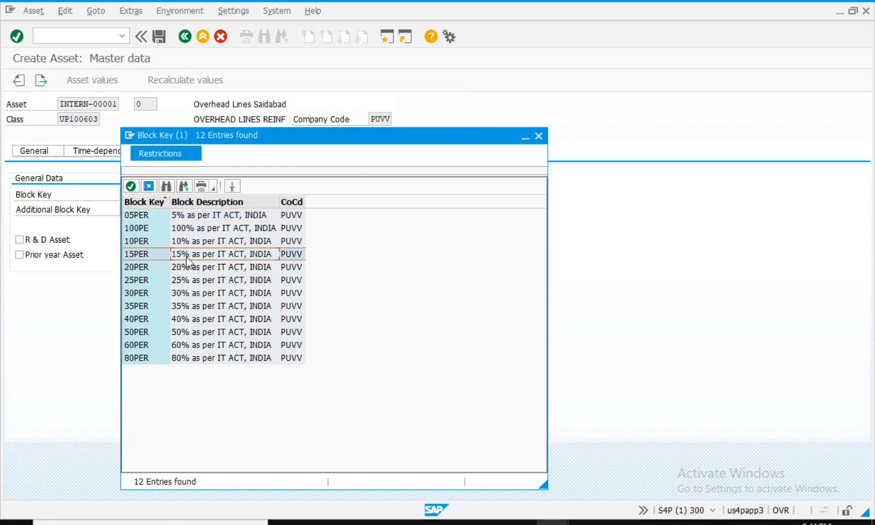
pyautogui.doubleClick(186, 256)
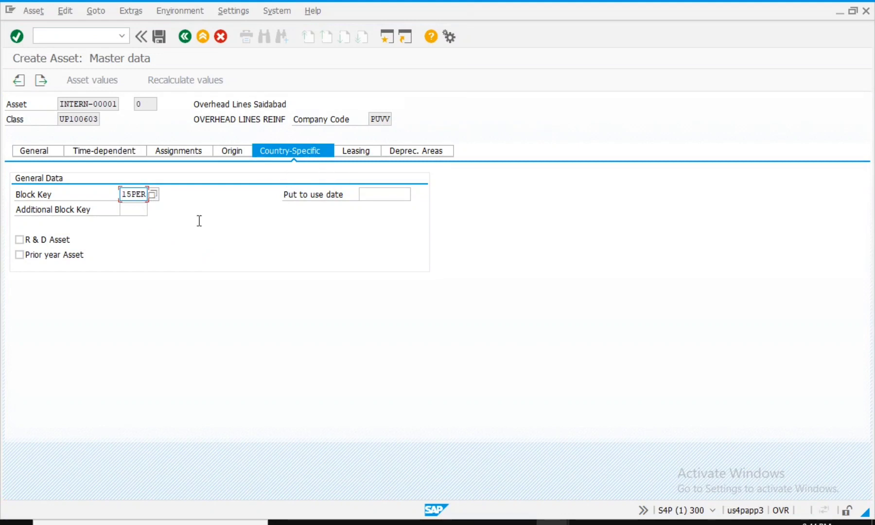
pyautogui.click(153, 195)
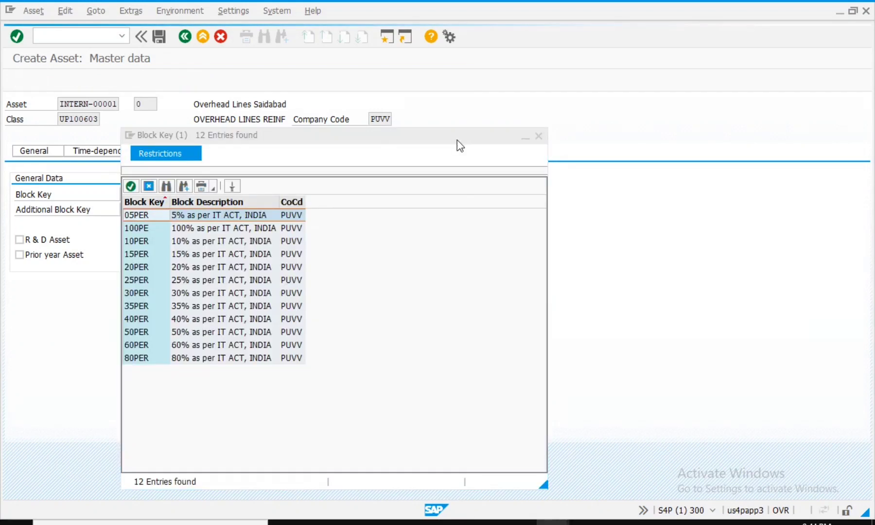
pyautogui.click(538, 137)
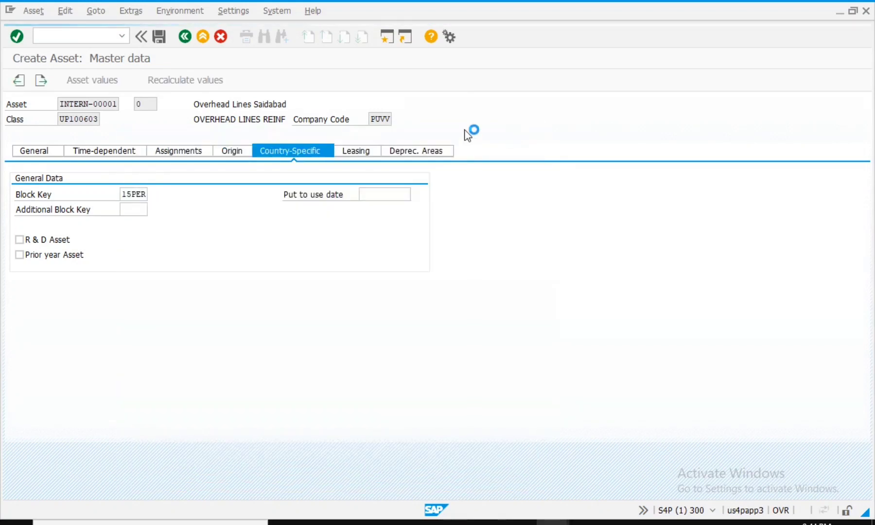
# Check the depreciation keys and useful life of the new asset's depreciation areas
pyautogui.click(429, 153)
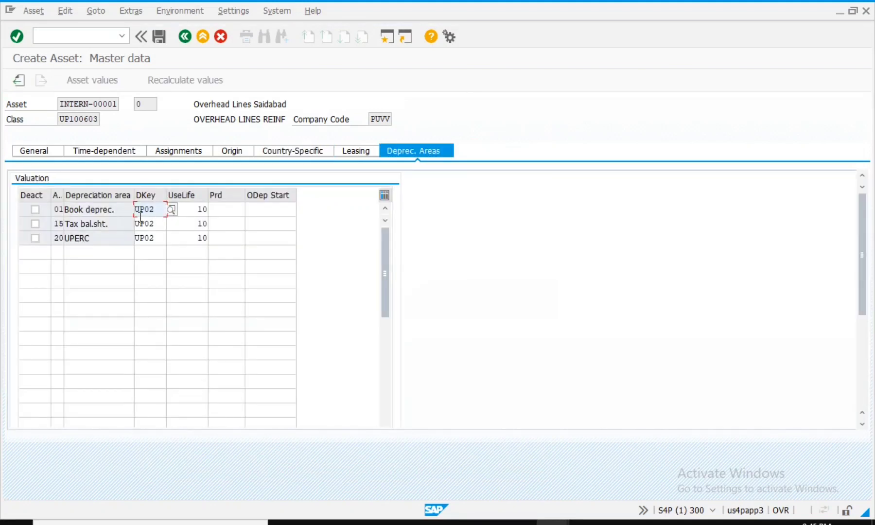
pyautogui.click(201, 210)
pyautogui.press('Return')
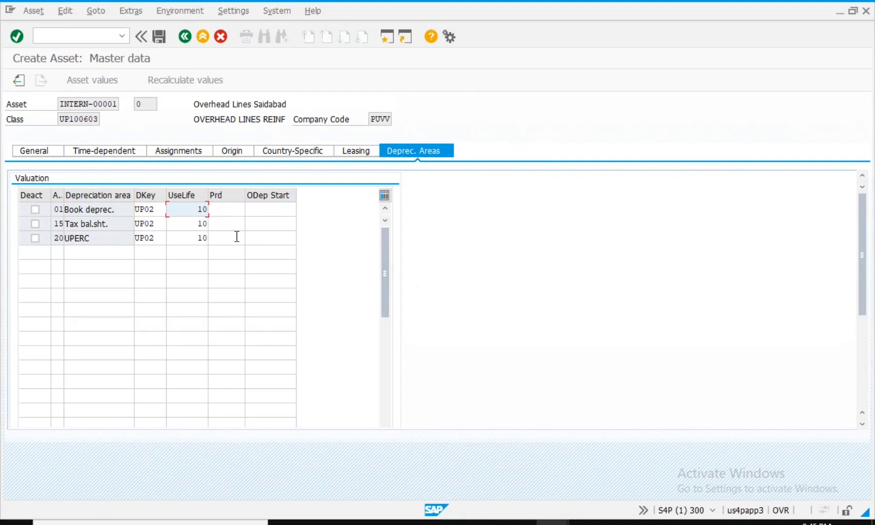
# Review the time-dependent data of the new overhead lines asset, save the asset, and leave asset creation
pyautogui.click(186, 210)
pyautogui.click(97, 151)
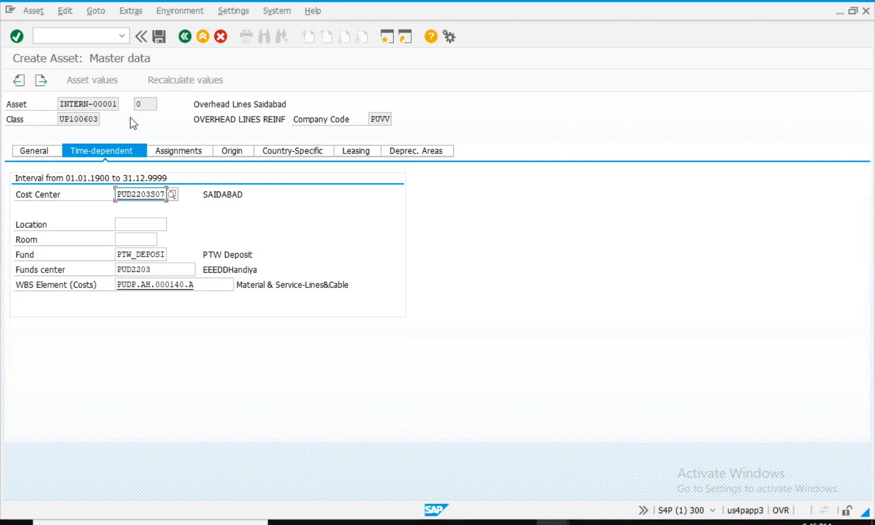
pyautogui.click(156, 38)
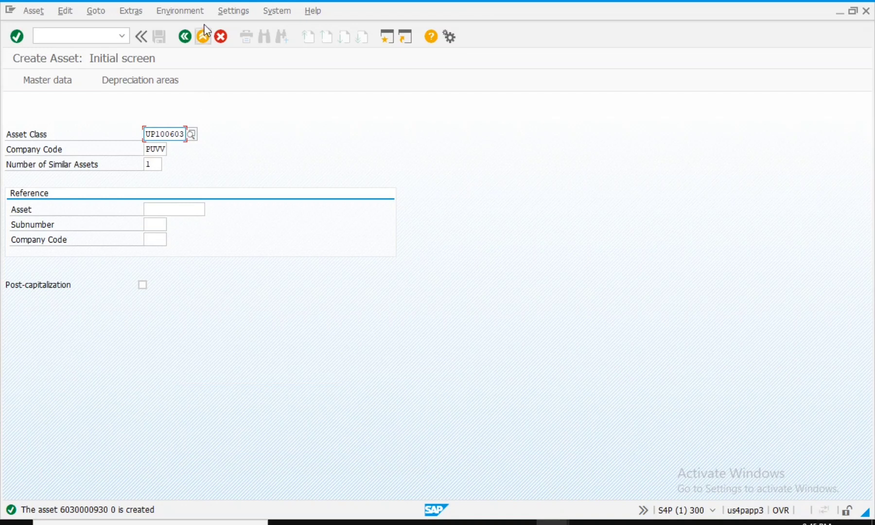
pyautogui.click(186, 38)
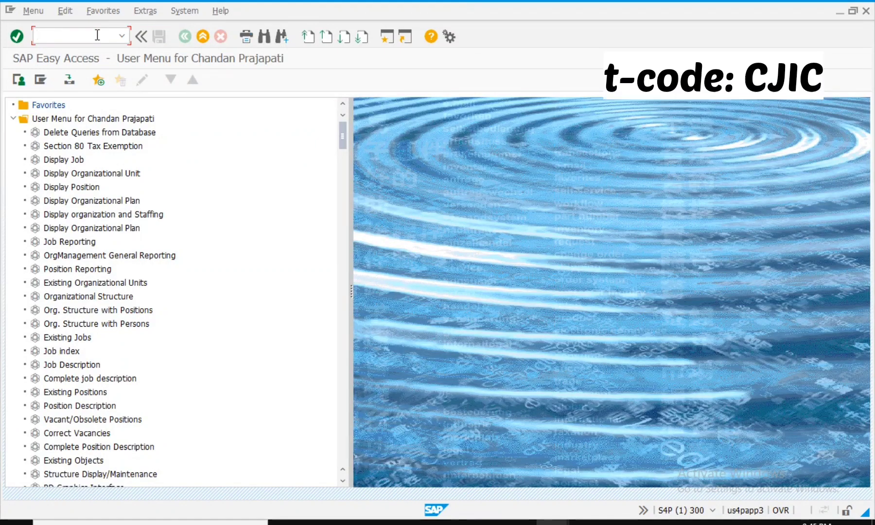
# Display the project settlement line items of WBS element PUDP.AH.000140.A in transaction CJIC
pyautogui.write('cjic')
pyautogui.press('Return')
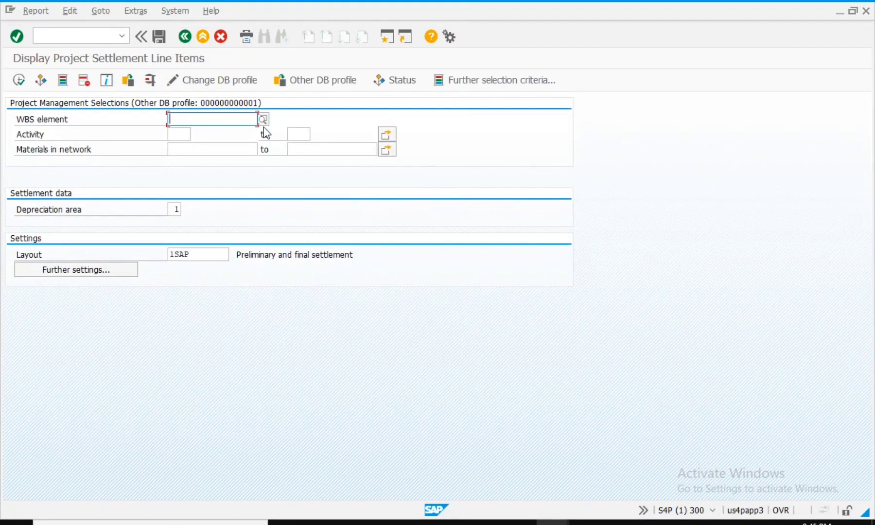
pyautogui.click(240, 121)
pyautogui.click(240, 132)
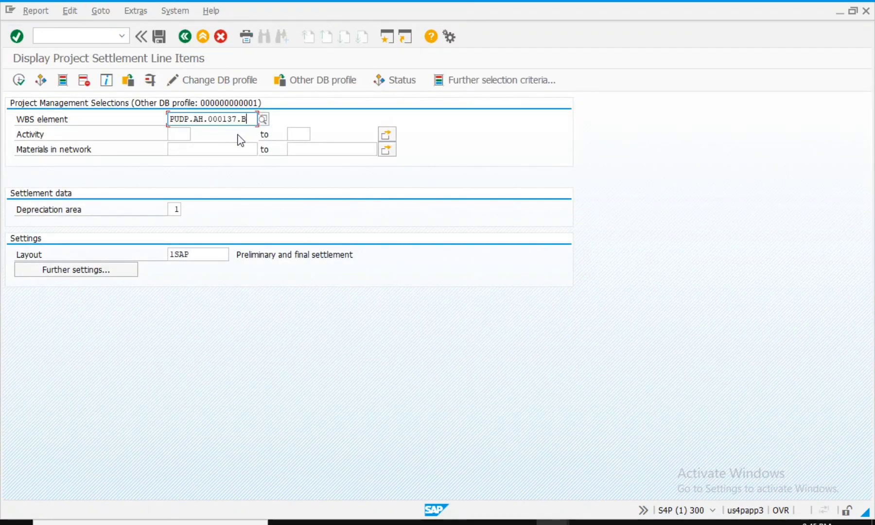
pyautogui.press('BackSpace')
pyautogui.press('BackSpace')
pyautogui.press('BackSpace')
pyautogui.press('BackSpace')
pyautogui.write('4')
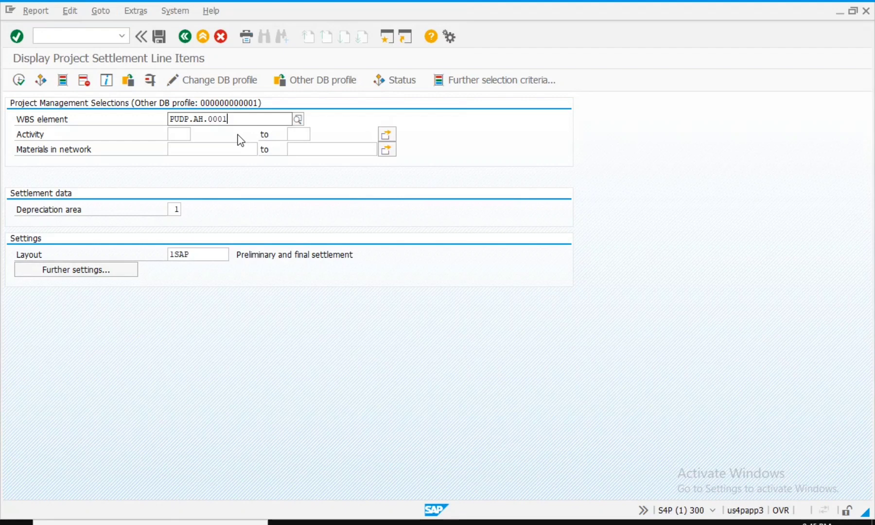
pyautogui.write('0')
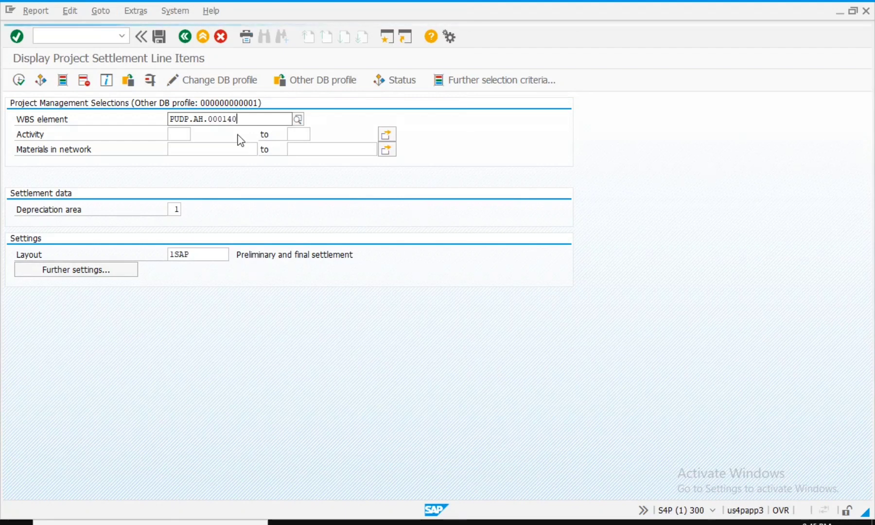
pyautogui.write('.a')
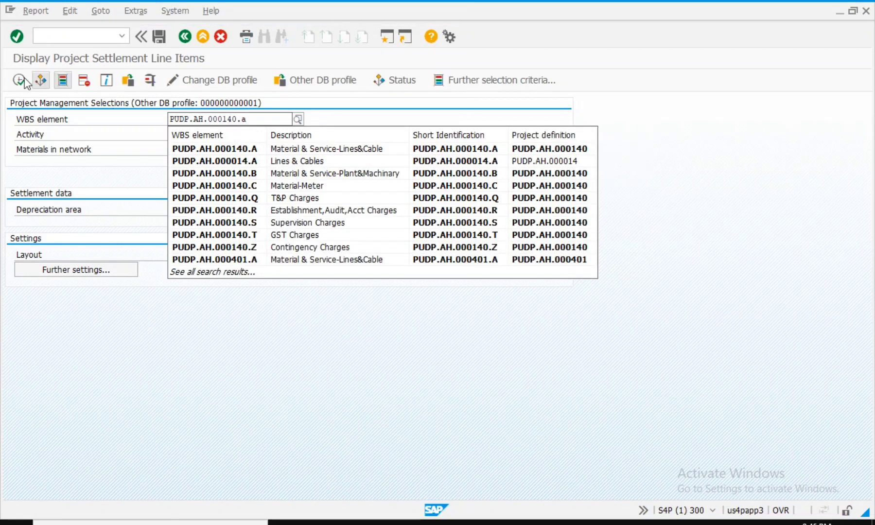
pyautogui.click(19, 80)
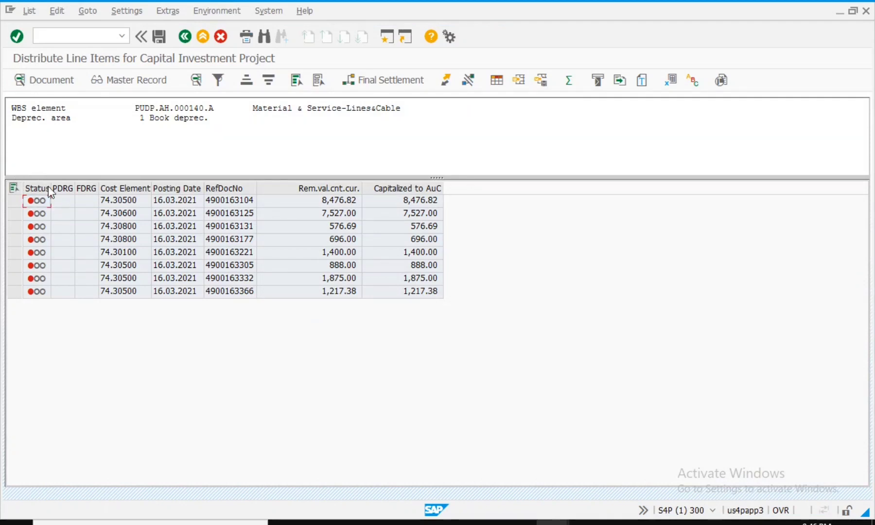
# Start a final settlement rule for all the line items with FXA, Asset, as the account assignment category
pyautogui.click(15, 189)
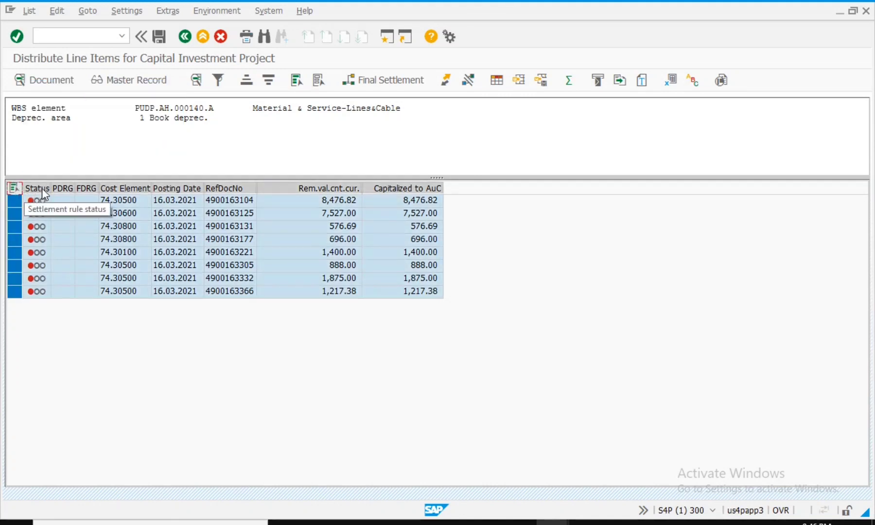
pyautogui.click(387, 84)
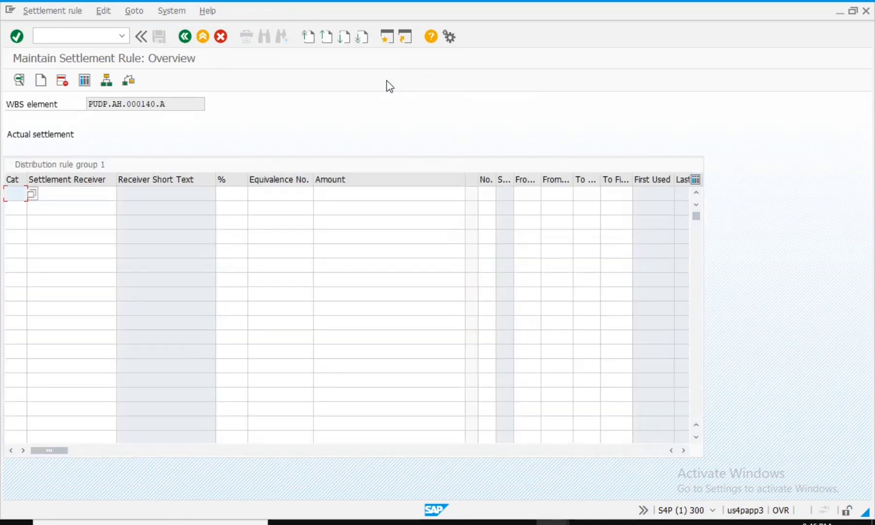
pyautogui.click(32, 194)
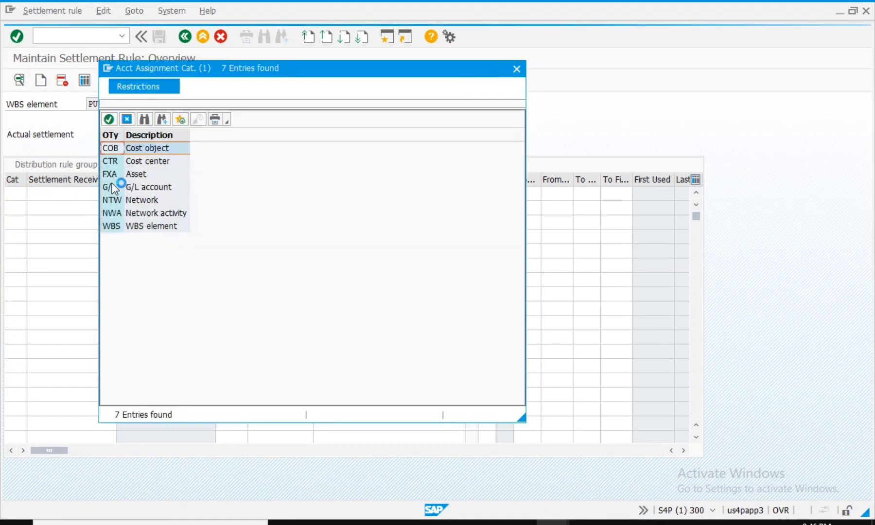
pyautogui.doubleClick(141, 174)
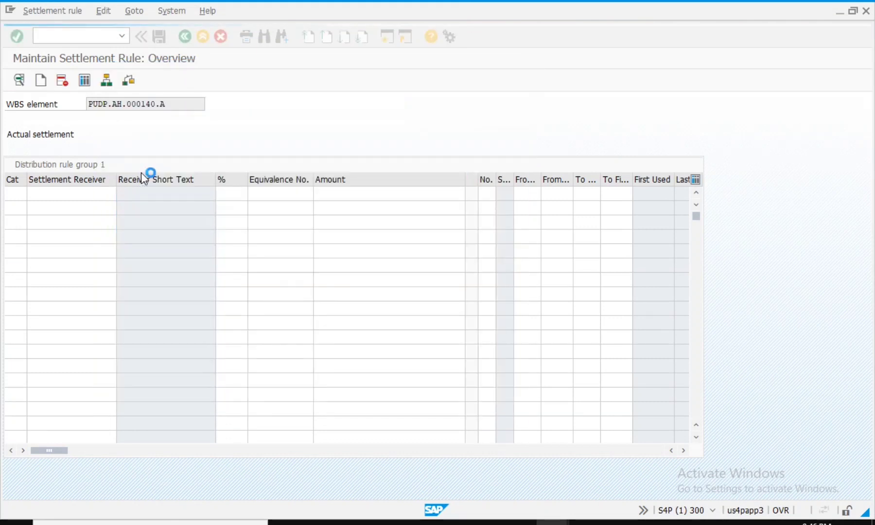
pyautogui.click(75, 196)
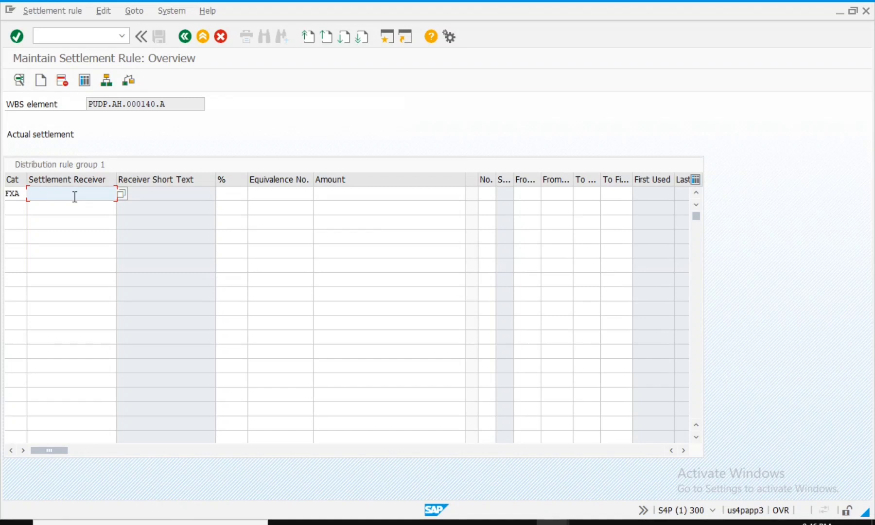
pyautogui.write('603')
pyautogui.write('000')
pyautogui.write('930')
pyautogui.press('Left')
pyautogui.press('Left')
pyautogui.press('Left')
pyautogui.write('0')
pyautogui.press('Return')
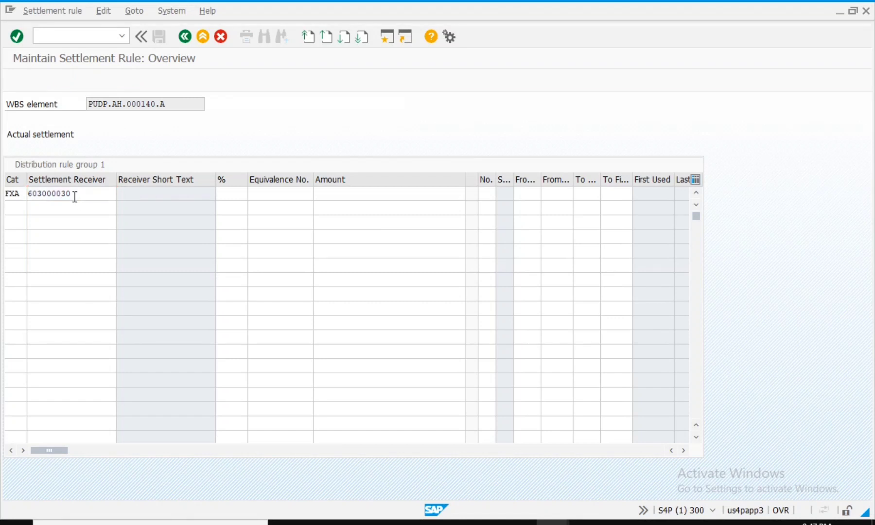
pyautogui.click(46, 195)
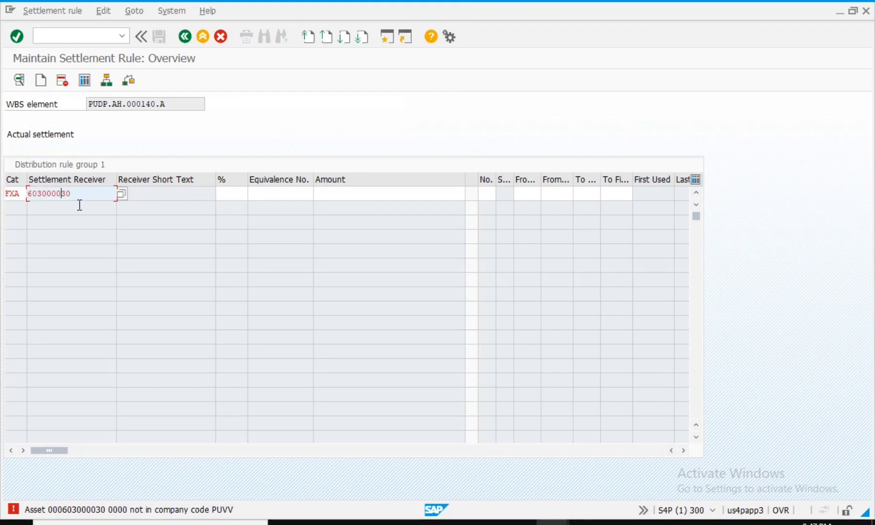
pyautogui.write('930')
pyautogui.press('Return')
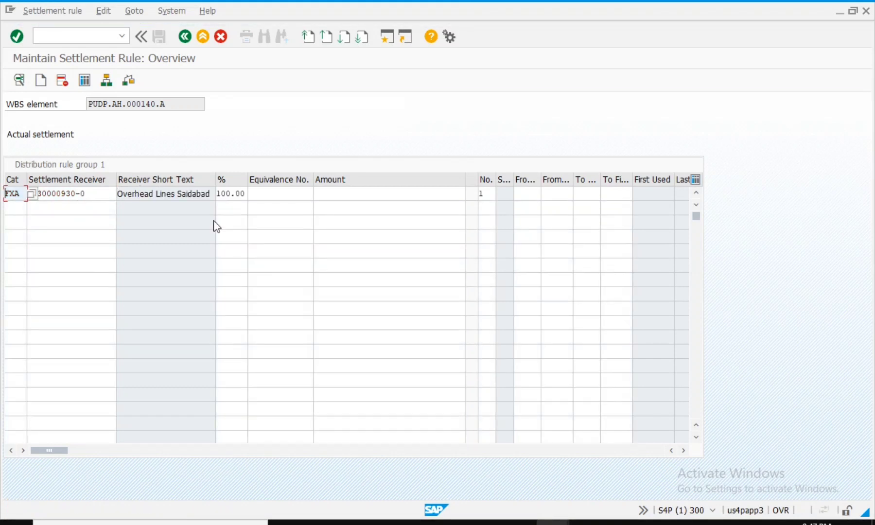
# Return to the line items with the settlement rule applied, save the distribution rules, and exit CJIC
pyautogui.click(232, 194)
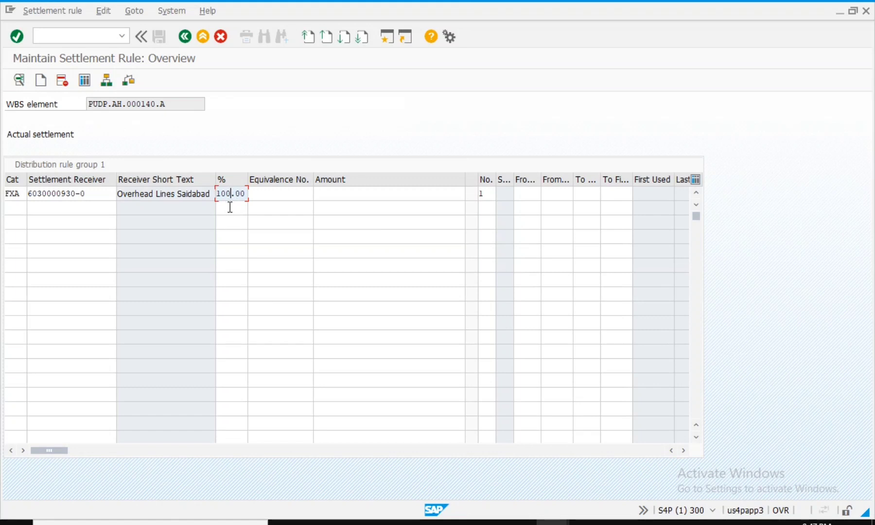
pyautogui.click(237, 207)
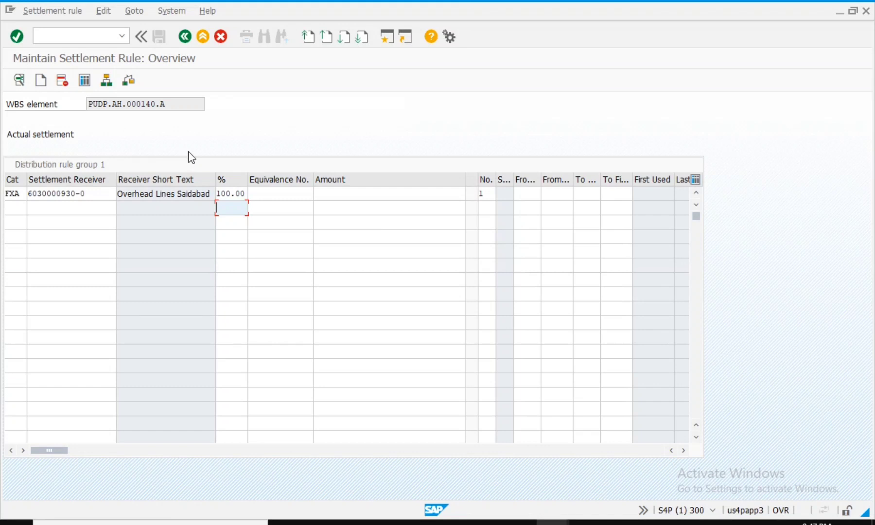
pyautogui.click(180, 41)
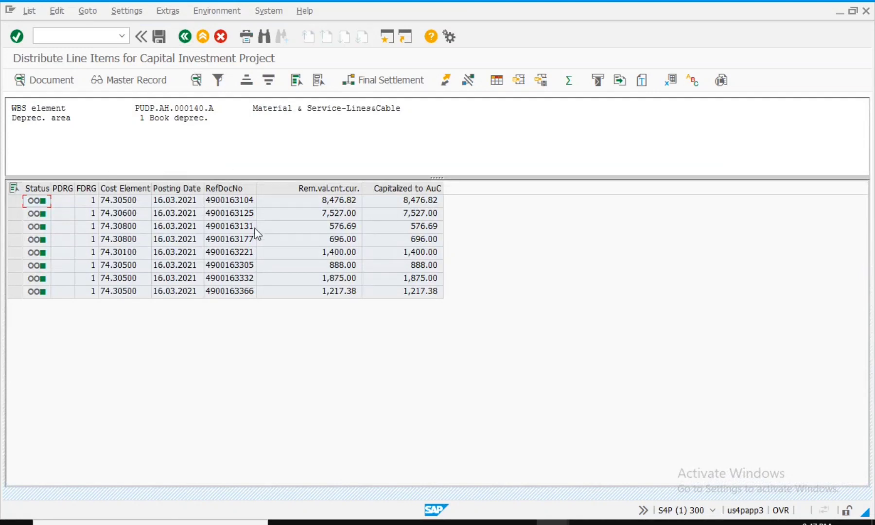
pyautogui.click(166, 42)
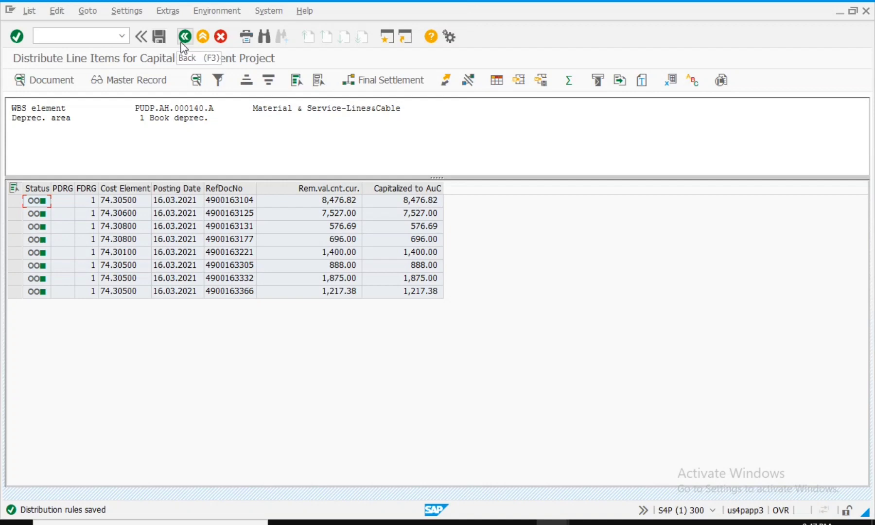
pyautogui.click(181, 42)
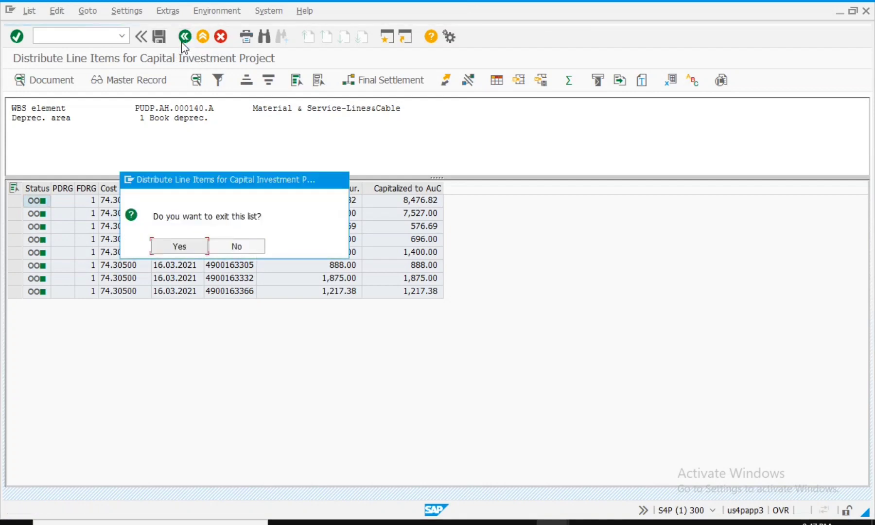
pyautogui.click(178, 250)
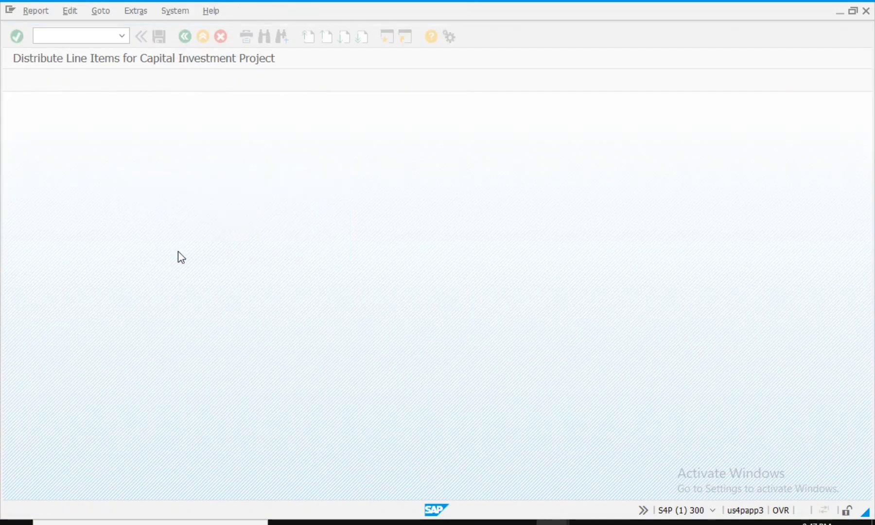
pyautogui.click(185, 36)
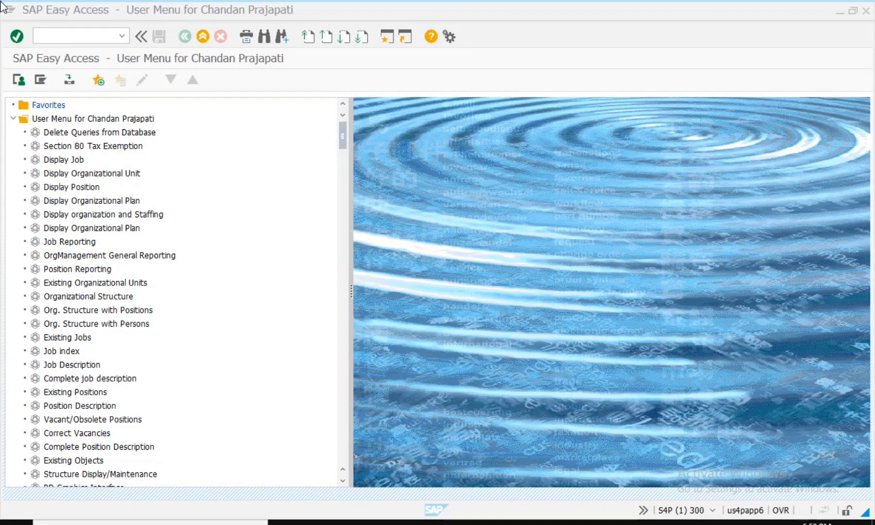
# Open transaction CJ88, clear the project, and enter PUDP.AH.000140.a as the WBS element for actual settlement
pyautogui.click(62, 40)
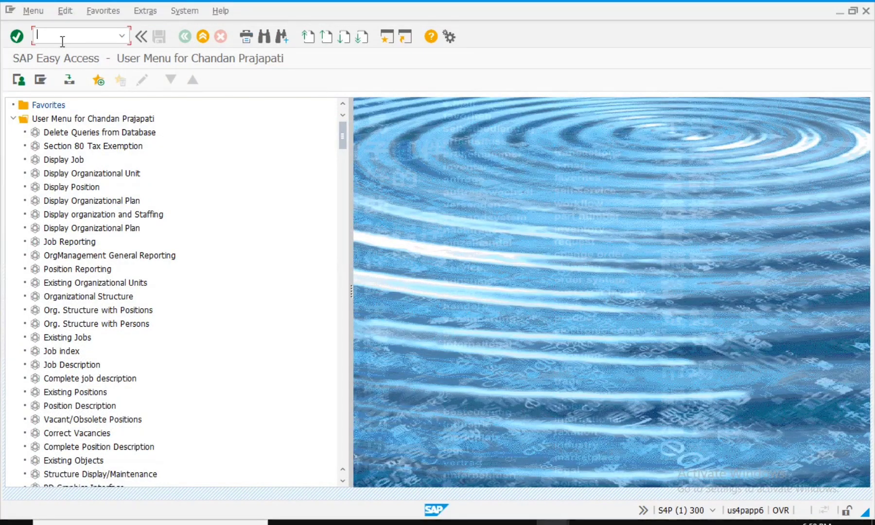
pyautogui.write('cj88')
pyautogui.press('Return')
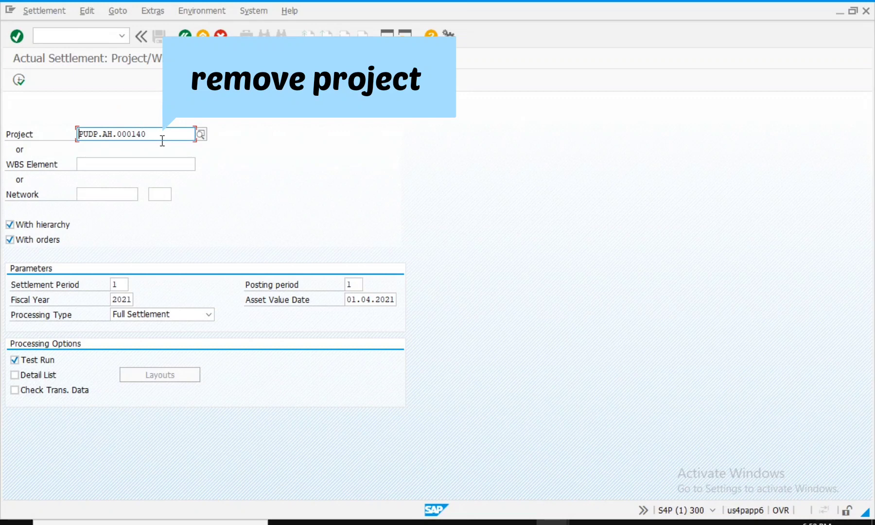
pyautogui.moveTo(163, 141); pyautogui.dragTo(8, 141)
pyautogui.hotkey('ctrl', 'c')
pyautogui.press('Delete')
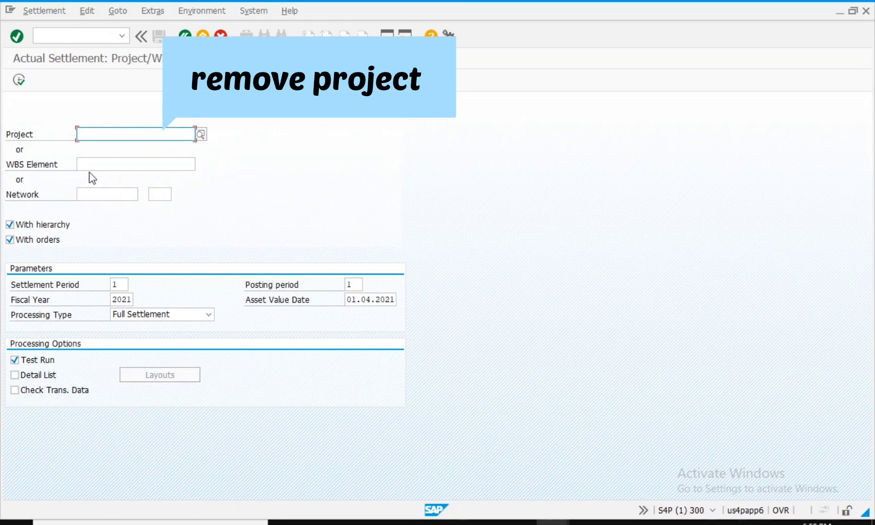
pyautogui.click(89, 163)
pyautogui.hotkey('ctrl', 'v')
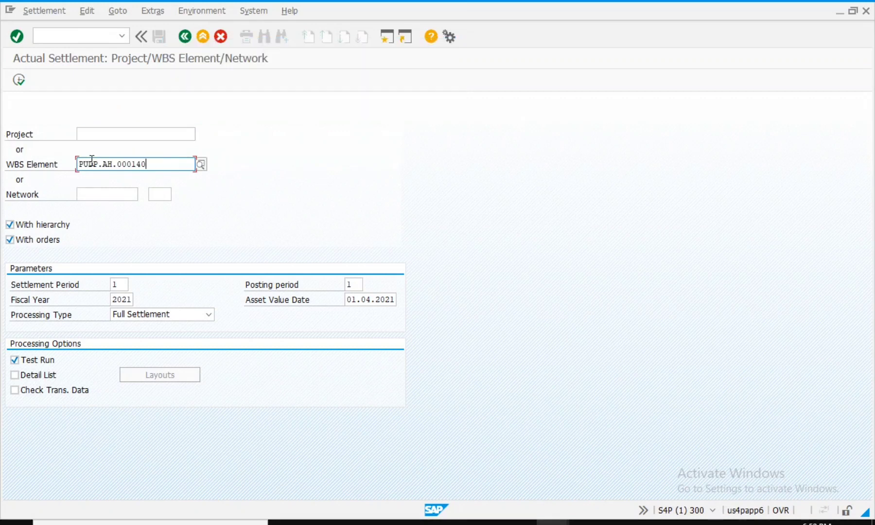
pyautogui.write('.a')
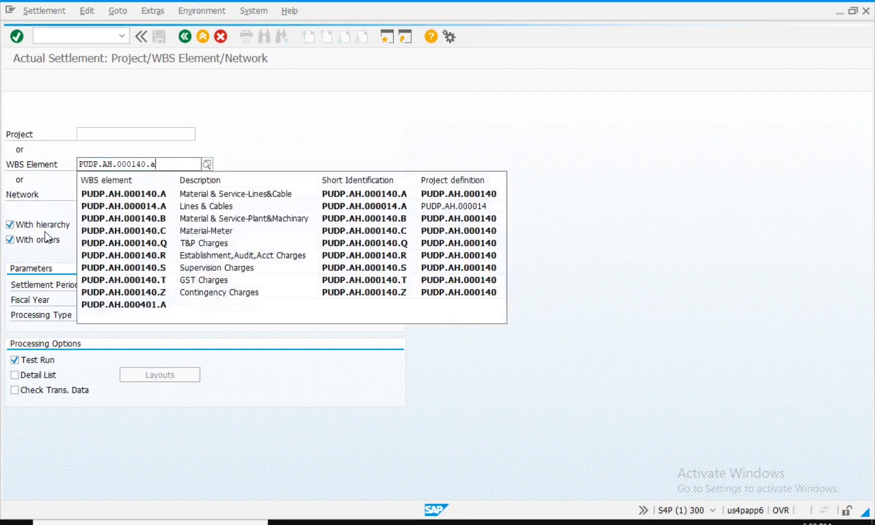
pyautogui.click(52, 264)
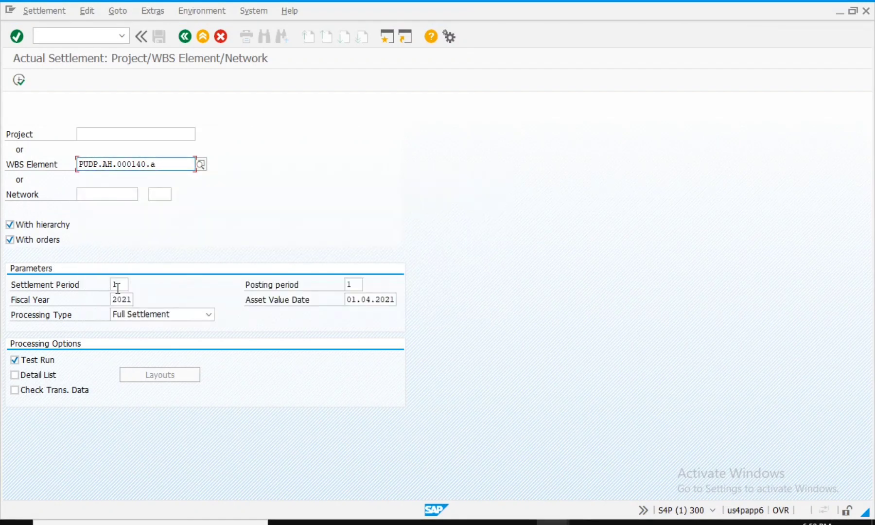
# Re-enter 2021 as the fiscal year in the settlement parameters
pyautogui.click(118, 286)
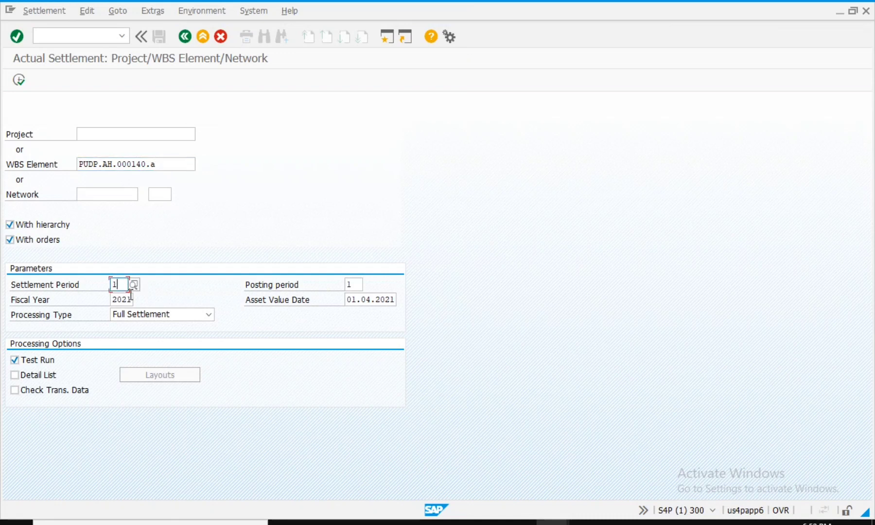
pyautogui.click(132, 295)
pyautogui.moveTo(131, 296); pyautogui.dragTo(104, 298)
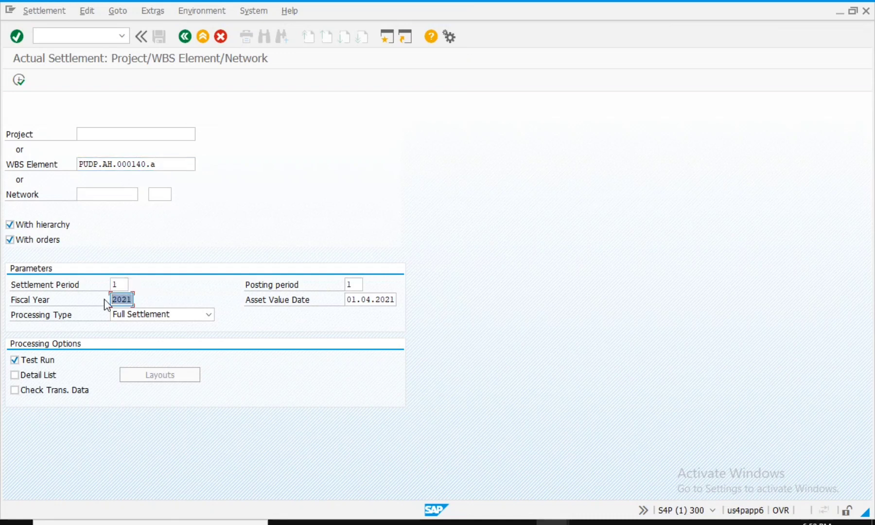
pyautogui.write('2020')
pyautogui.press('BackSpace')
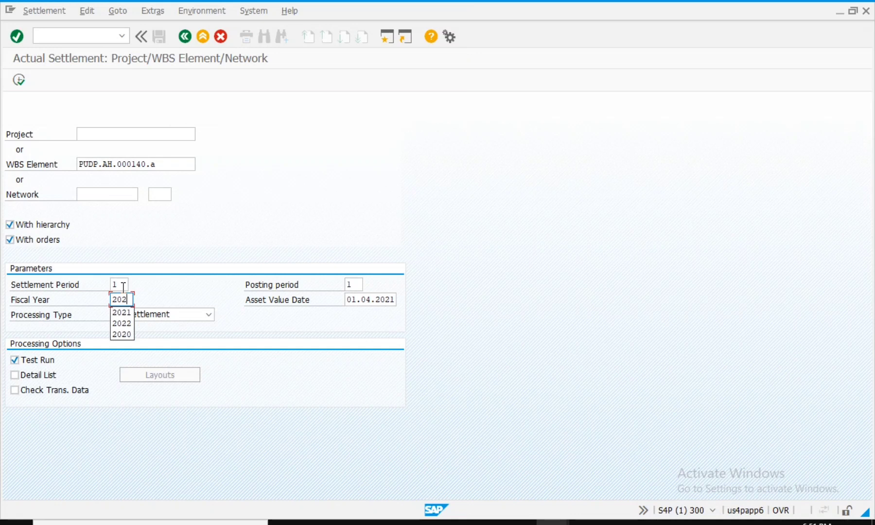
pyautogui.write('1')
pyautogui.click(124, 286)
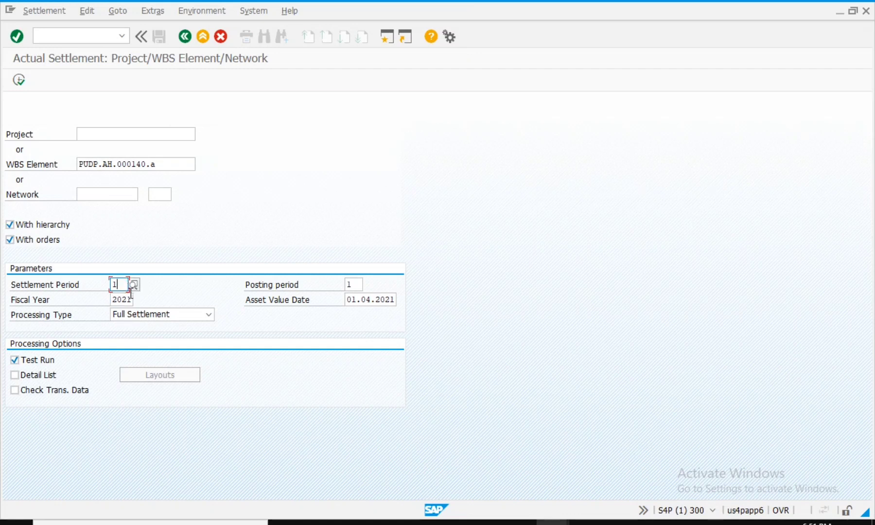
pyautogui.click(131, 299)
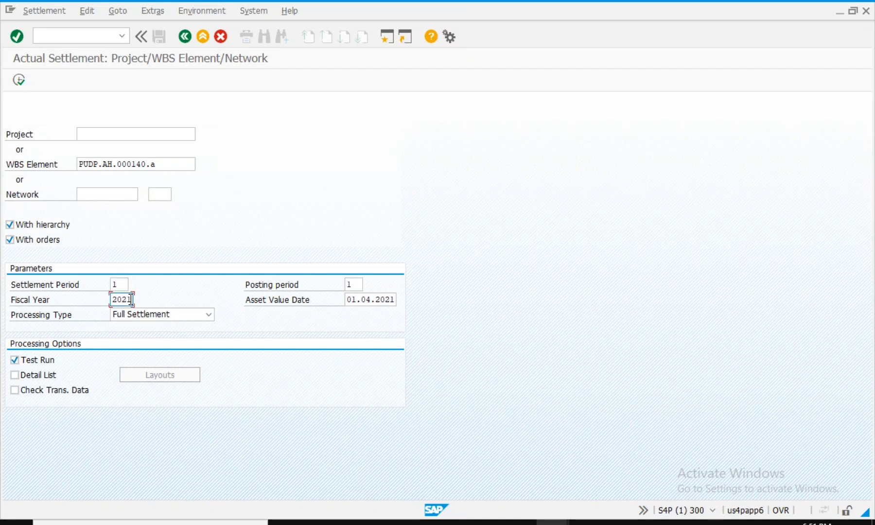
# Enter 01.04.2021 as the asset value date in the settlement parameters
pyautogui.doubleClick(123, 286)
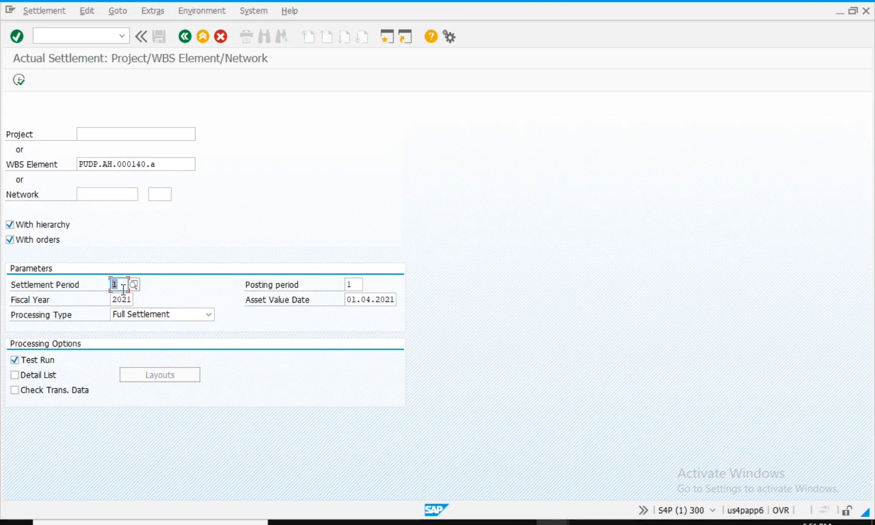
pyautogui.click(122, 285)
pyautogui.doubleClick(349, 300)
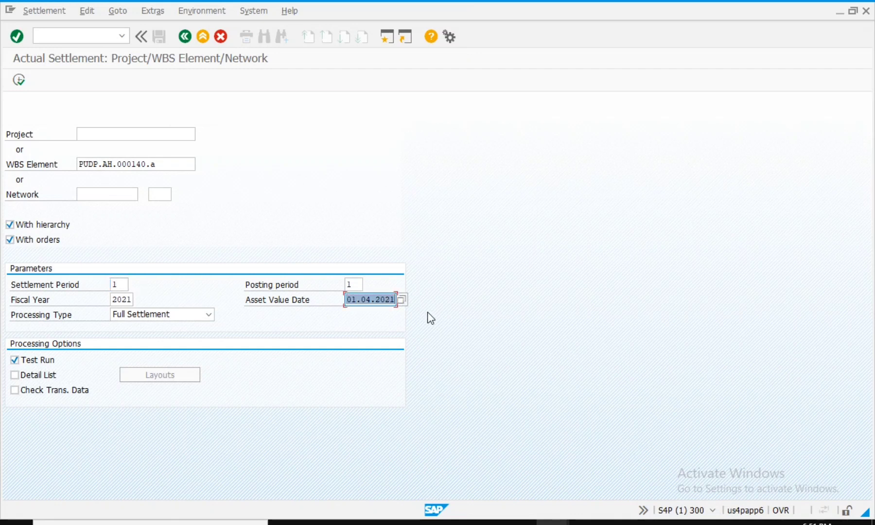
pyautogui.write('01.')
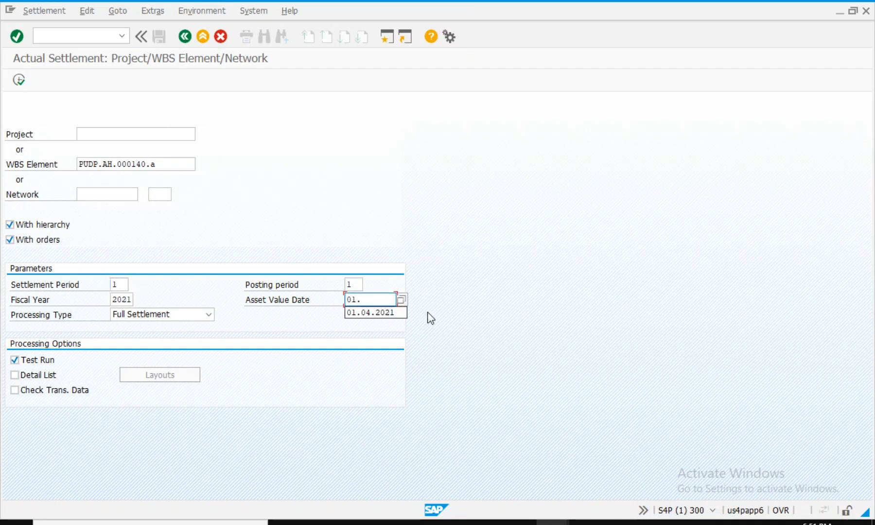
pyautogui.write('04.202')
pyautogui.write('1')
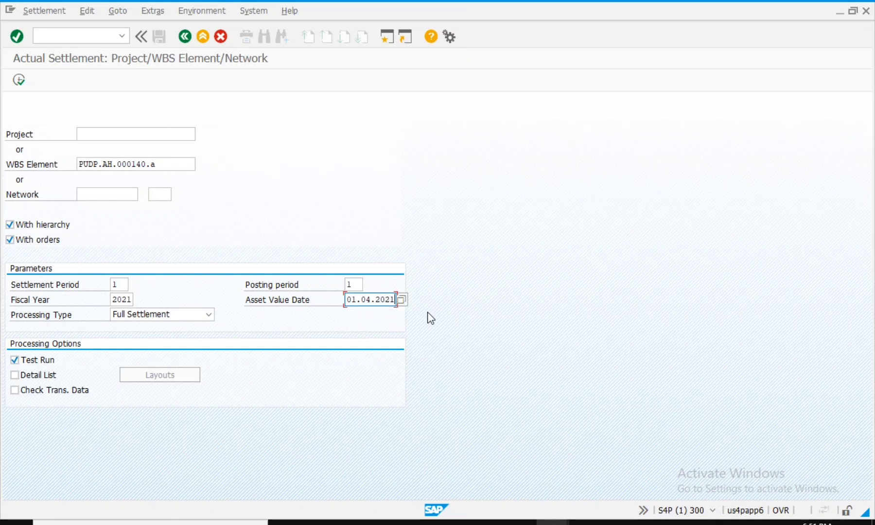
# Choose Full Settlement as the processing type and execute the test run for the WBS element
pyautogui.click(185, 314)
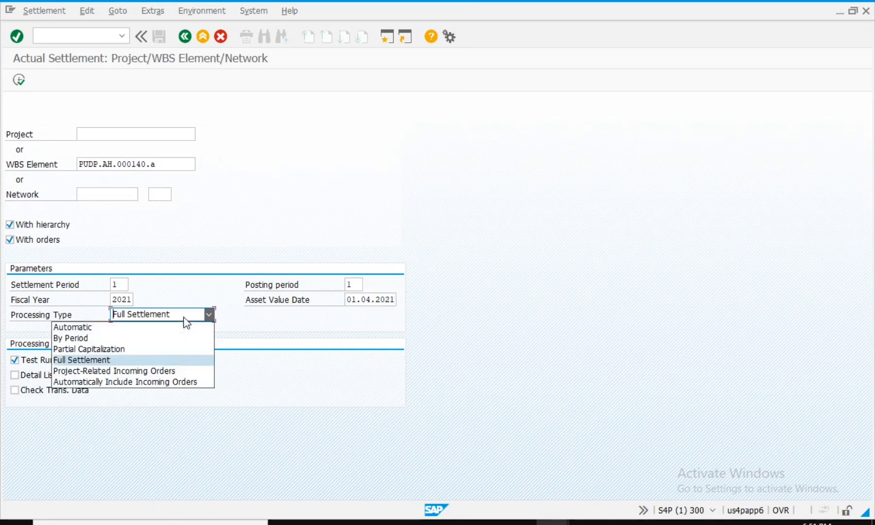
pyautogui.click(110, 355)
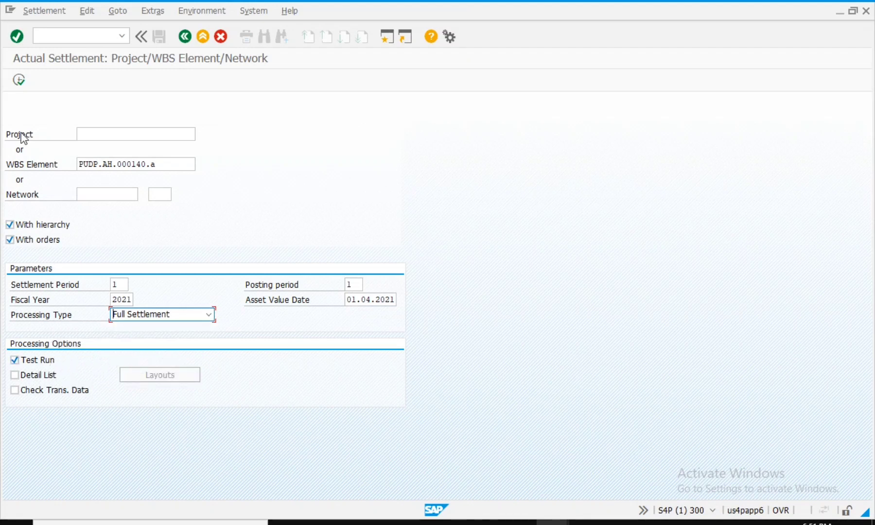
pyautogui.click(15, 86)
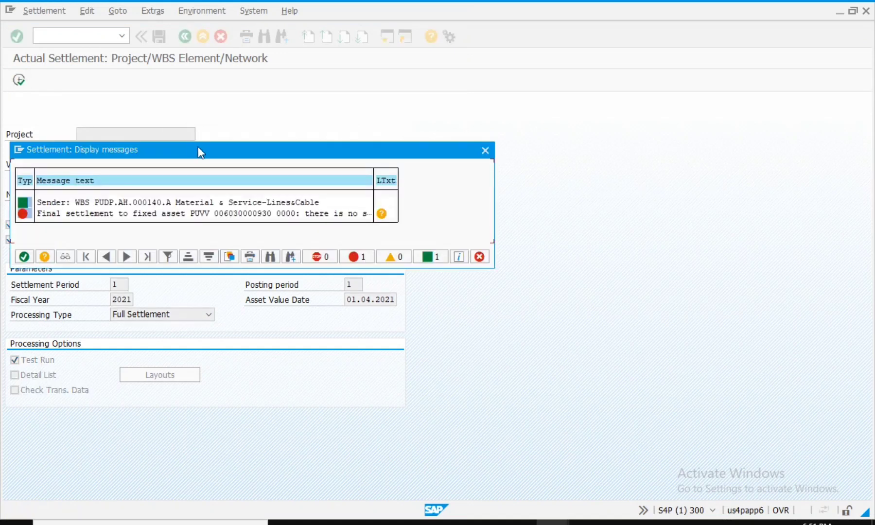
# Read the long text of the error about final settlement to the fixed asset, and close the settlement messages
pyautogui.moveTo(198, 148); pyautogui.dragTo(237, 103)
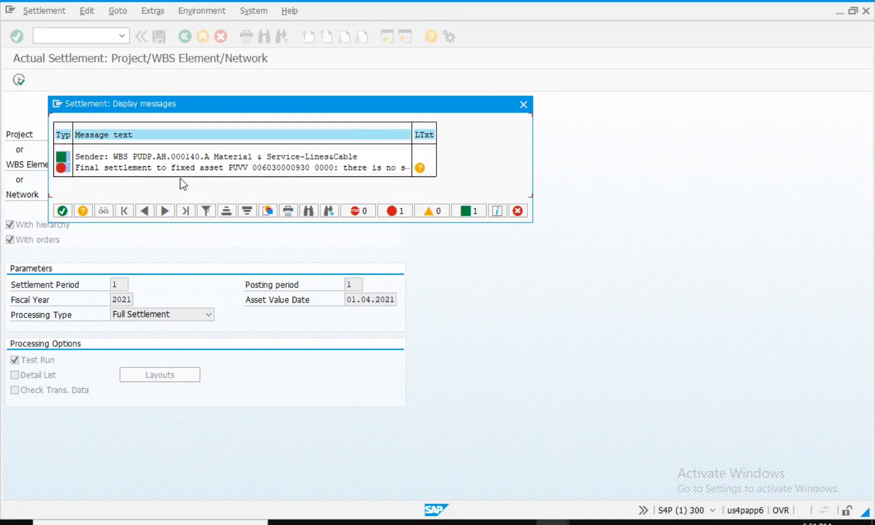
pyautogui.click(421, 168)
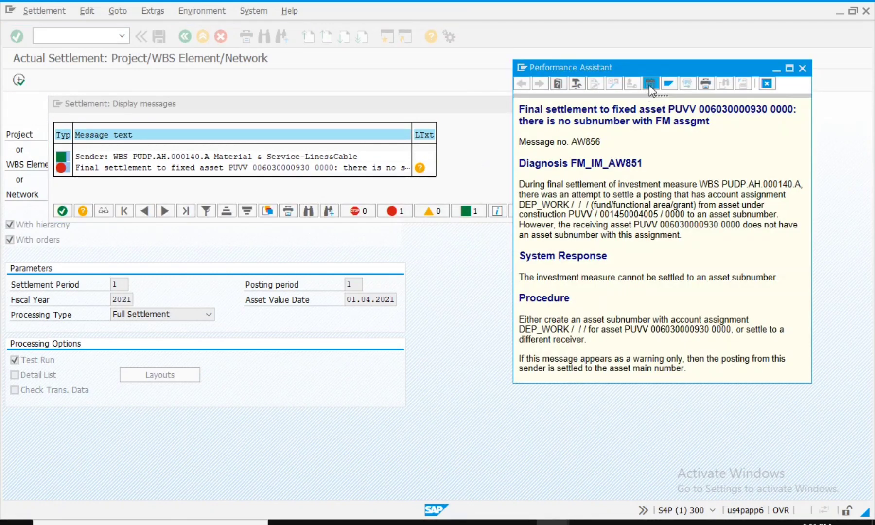
pyautogui.moveTo(656, 67); pyautogui.dragTo(692, 75)
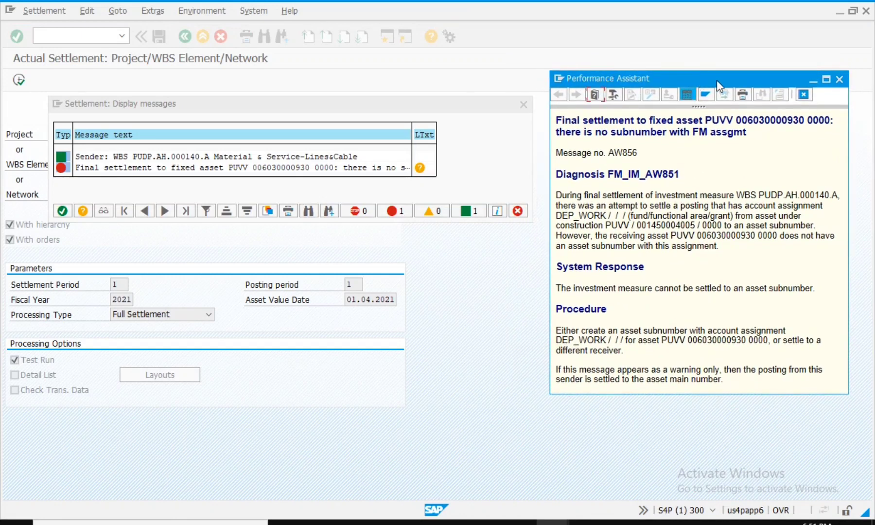
pyautogui.click(839, 80)
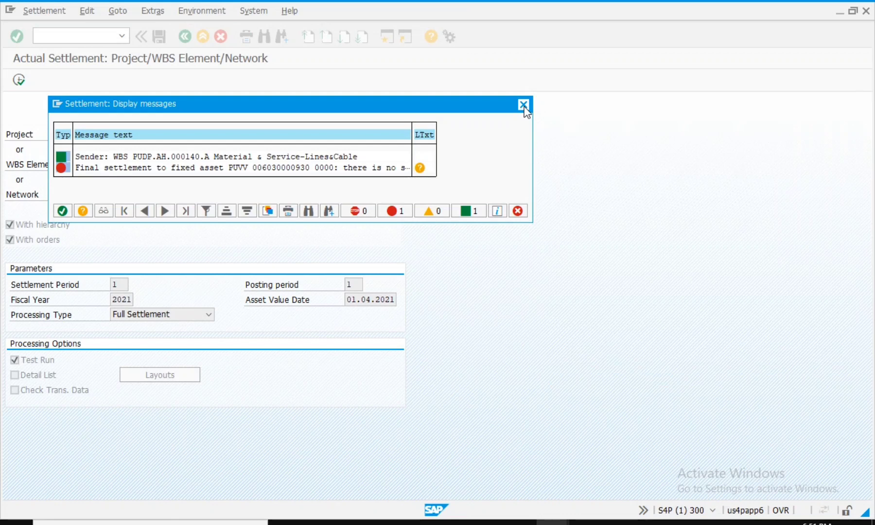
pyautogui.click(523, 106)
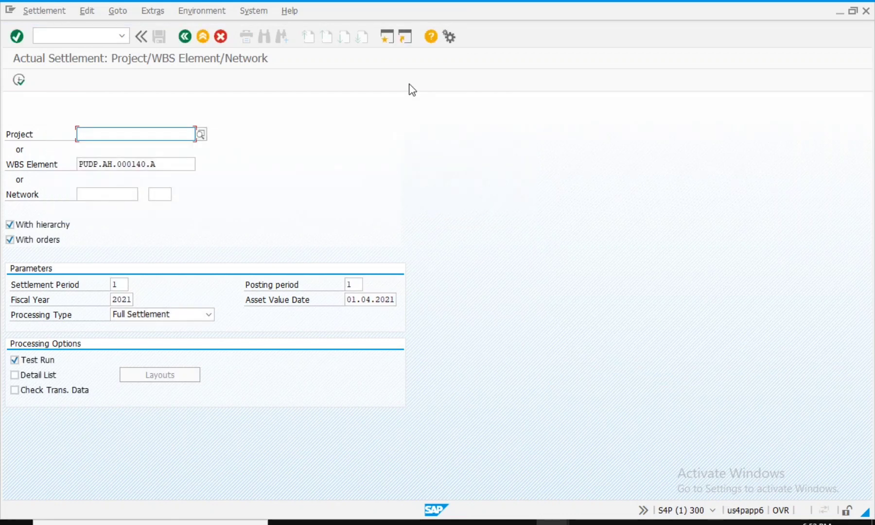
# Open CJ20N in a new session, load project PUDP.AH.000140, and select its Material & Service-Lines&Cable WBS element
pyautogui.click(83, 36)
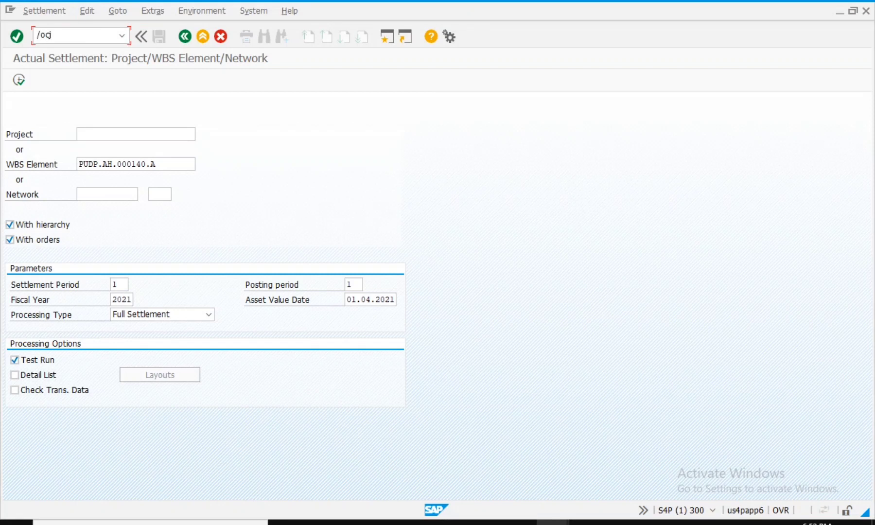
pyautogui.write('/ocj20n')
pyautogui.press('Return')
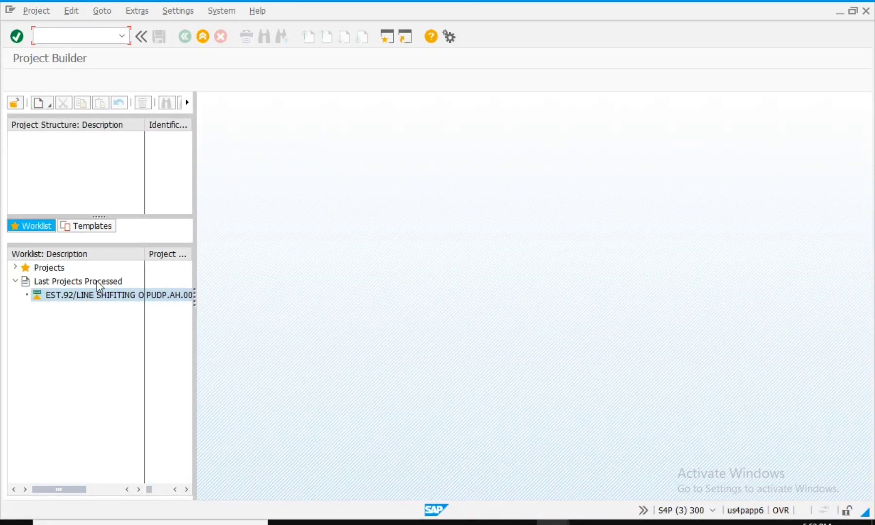
pyautogui.doubleClick(112, 295)
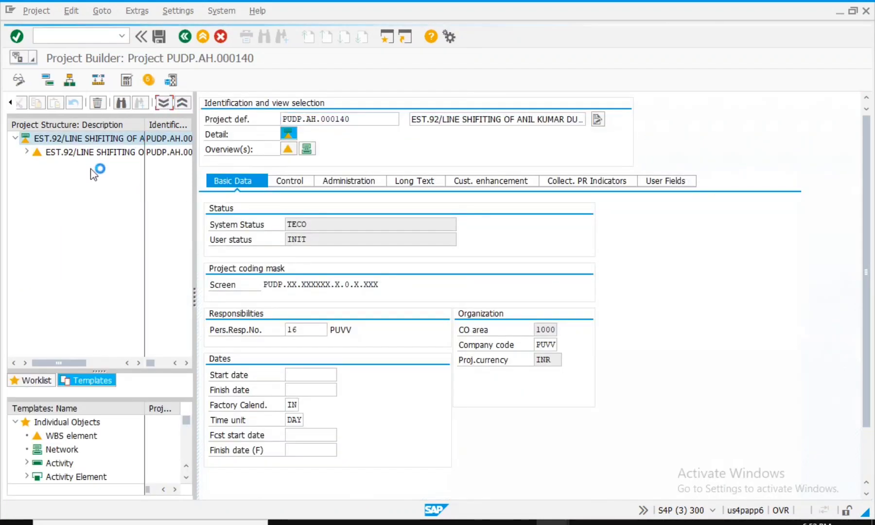
pyautogui.click(103, 168)
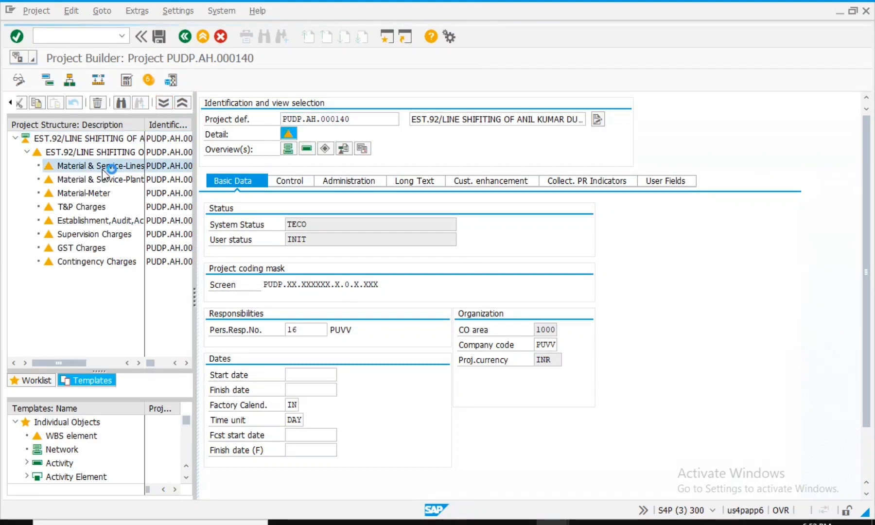
# Open the WBS element's asset under construction and display its time-dependent data
pyautogui.click(71, 11)
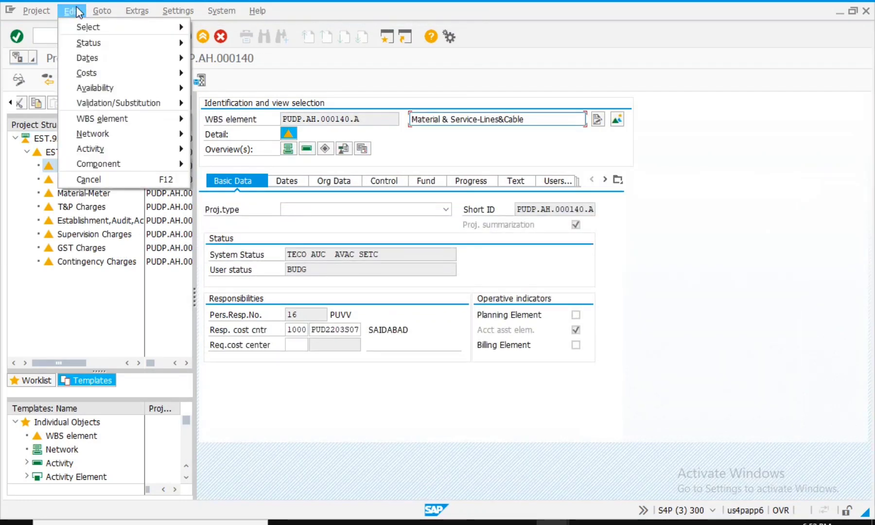
pyautogui.moveTo(119, 119)
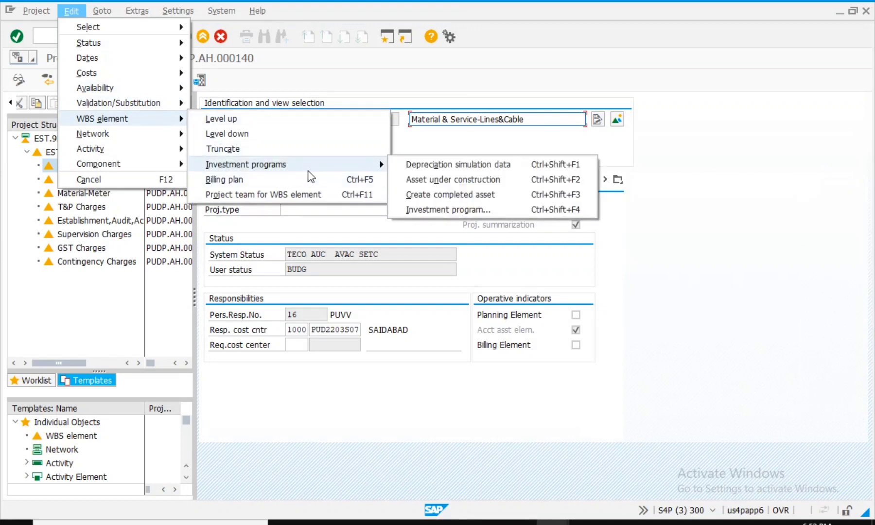
pyautogui.moveTo(356, 166)
pyautogui.click(422, 179)
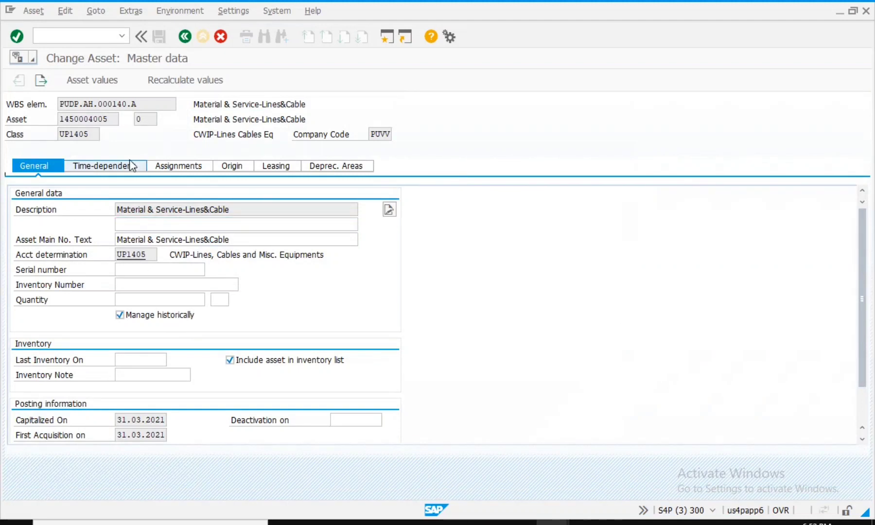
pyautogui.click(130, 162)
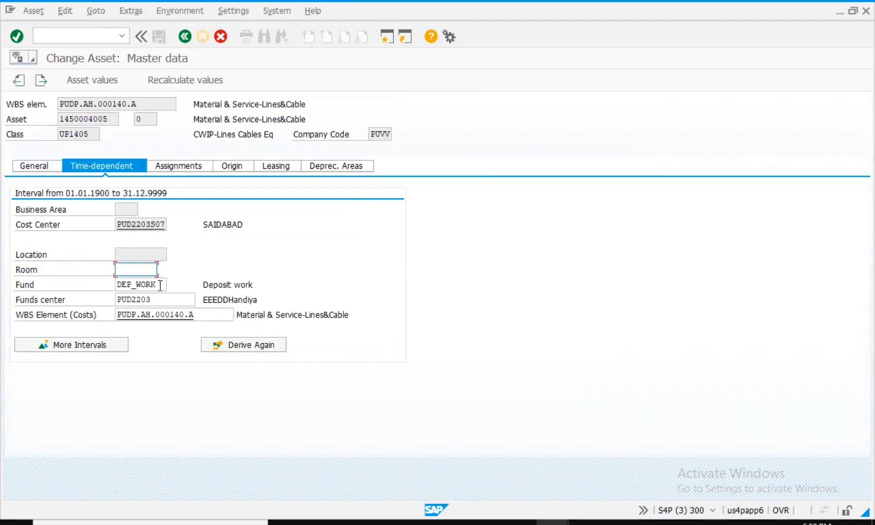
# Try to set the fund of the asset under construction to PTW_DEPOSI, and return to the project
pyautogui.moveTo(160, 285); pyautogui.dragTo(111, 288)
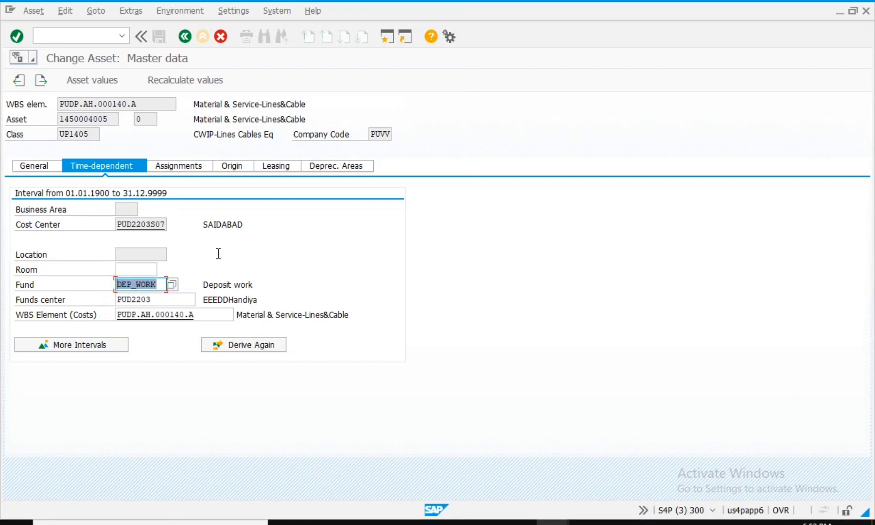
pyautogui.write('ptw')
pyautogui.press('Down')
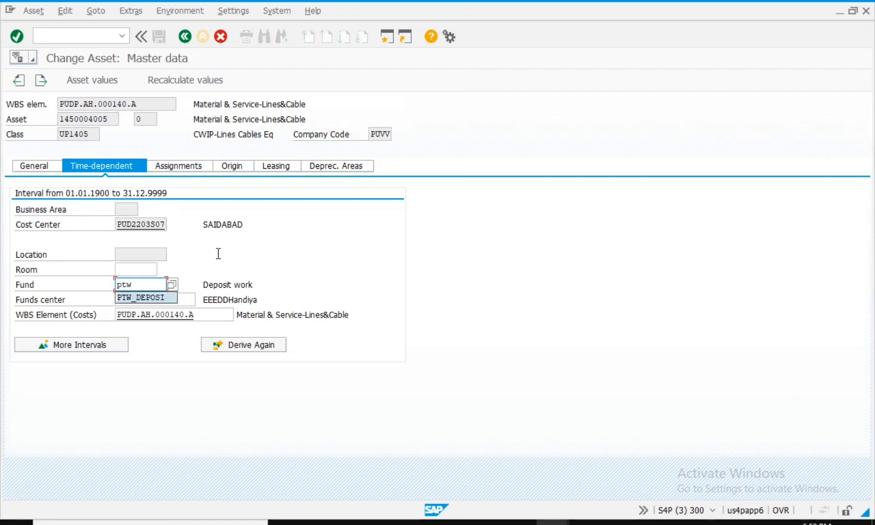
pyautogui.press('Return')
pyautogui.press('Return')
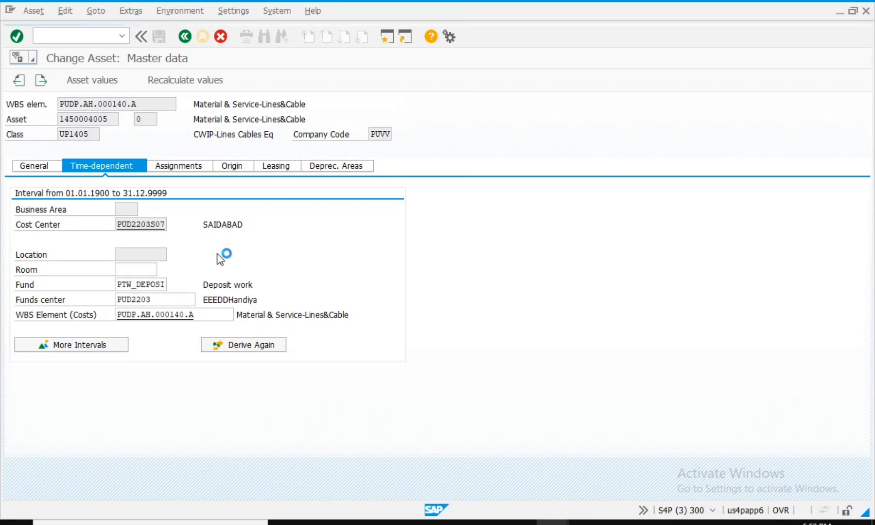
pyautogui.click(298, 241)
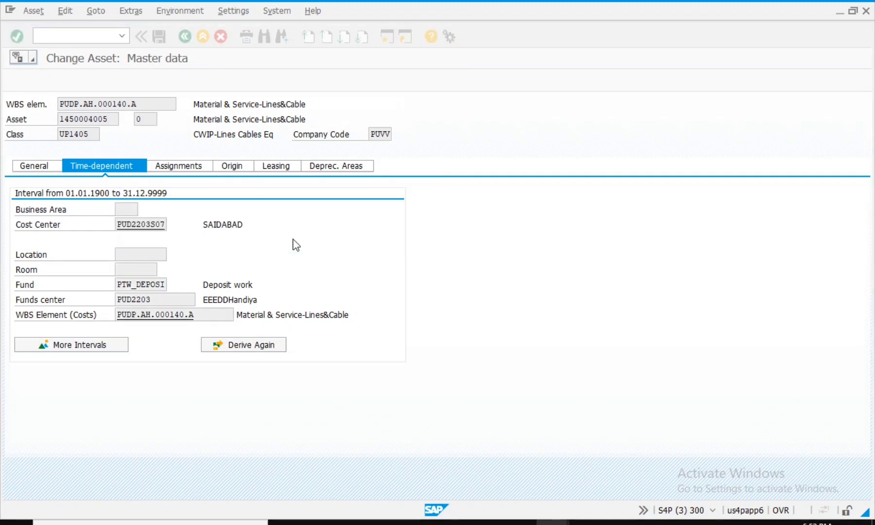
pyautogui.click(185, 37)
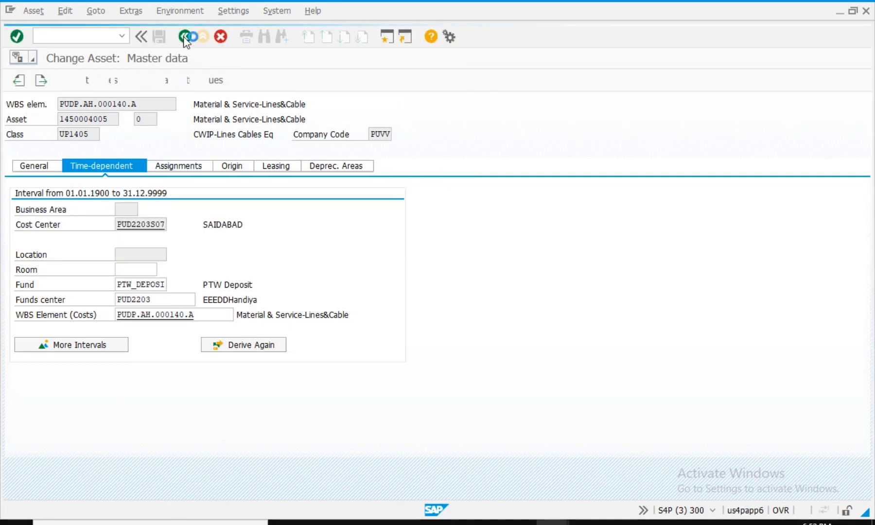
# Check the fund in the time-dependent data of the WBS element's asset under construction, and return to the project
pyautogui.click(71, 11)
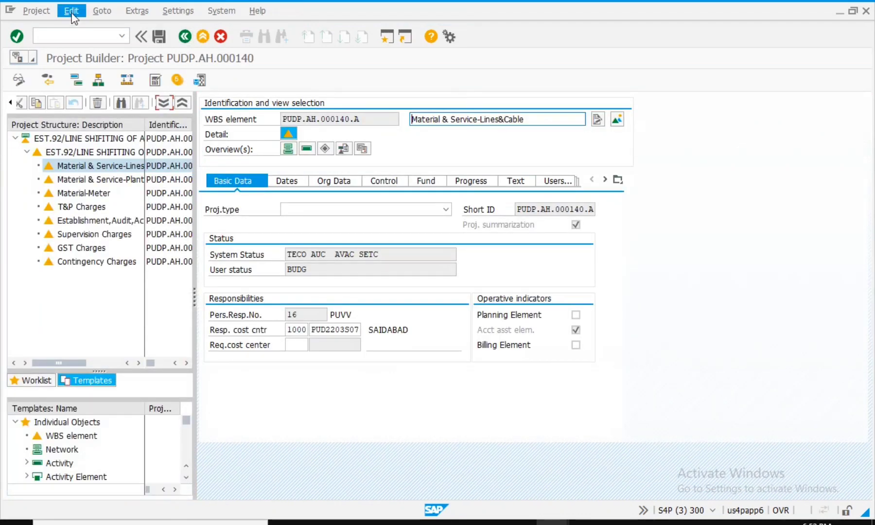
pyautogui.moveTo(133, 120)
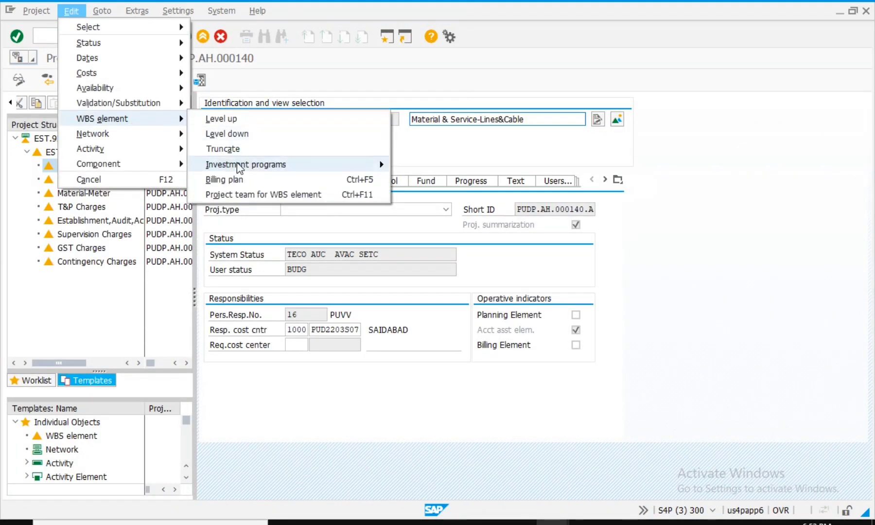
pyautogui.moveTo(245, 164)
pyautogui.click(403, 179)
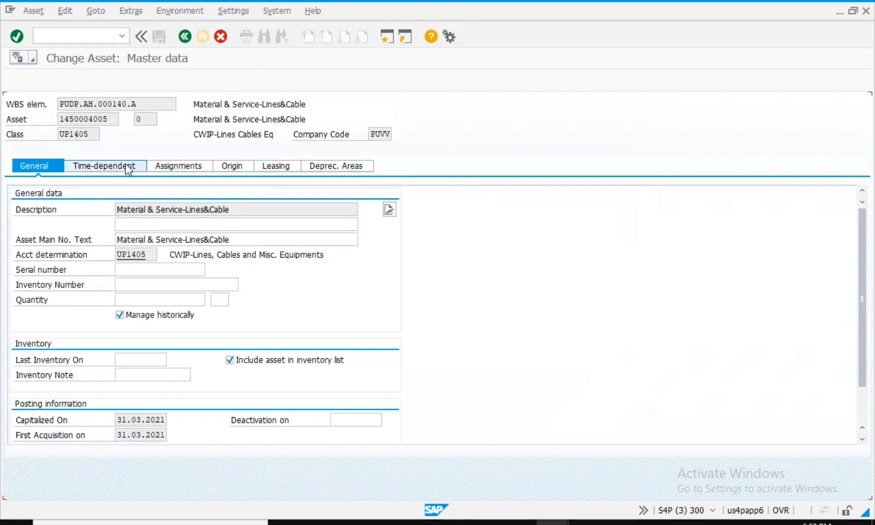
pyautogui.click(129, 167)
pyautogui.doubleClick(159, 286)
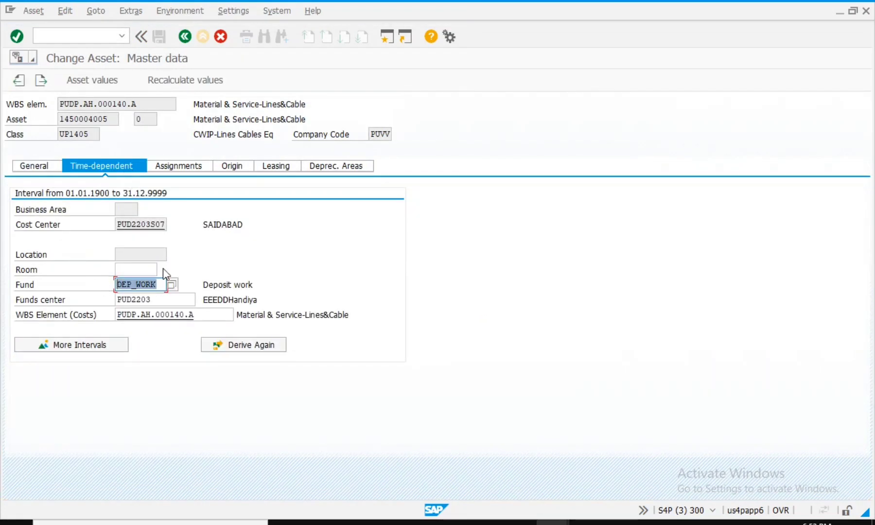
pyautogui.click(184, 36)
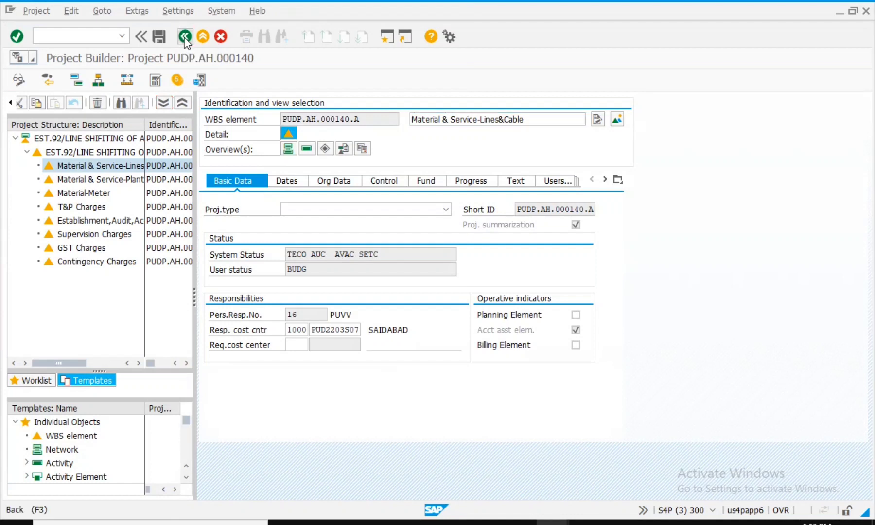
# Save and exit the project, leave the Project Builder, and open transaction AS02 to change an asset master record
pyautogui.click(184, 37)
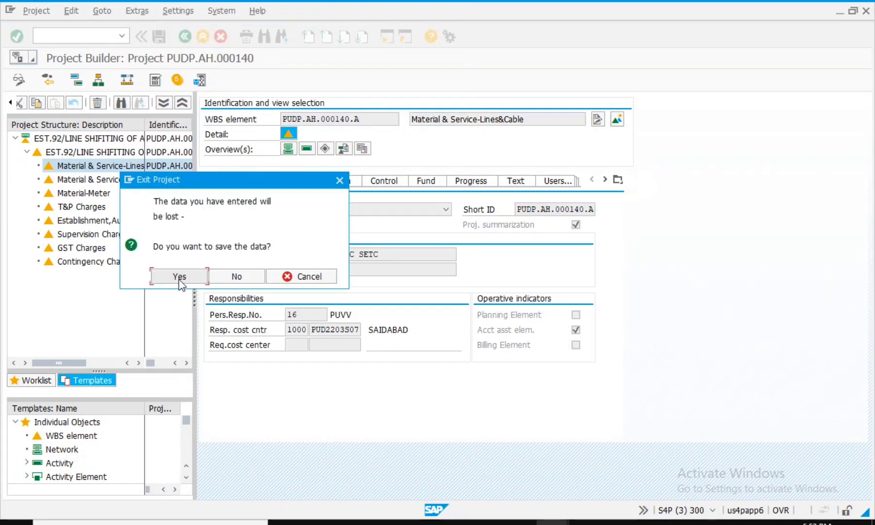
pyautogui.click(180, 277)
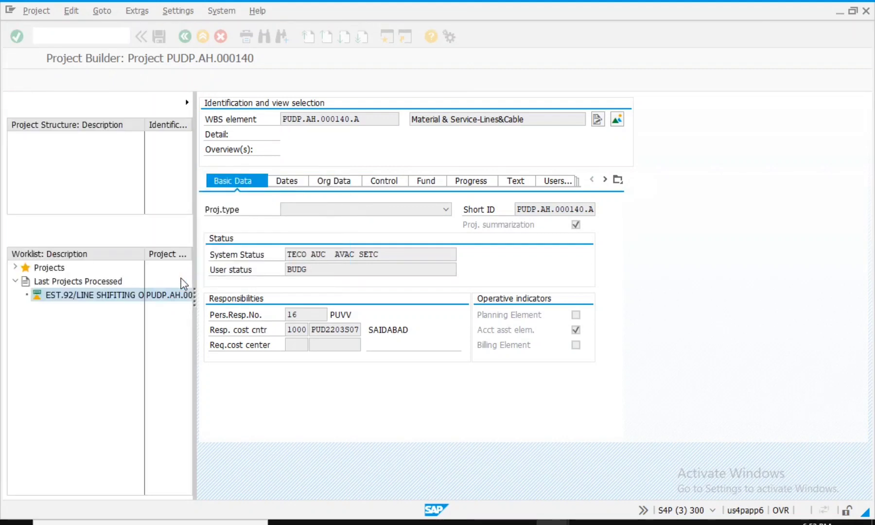
pyautogui.click(201, 38)
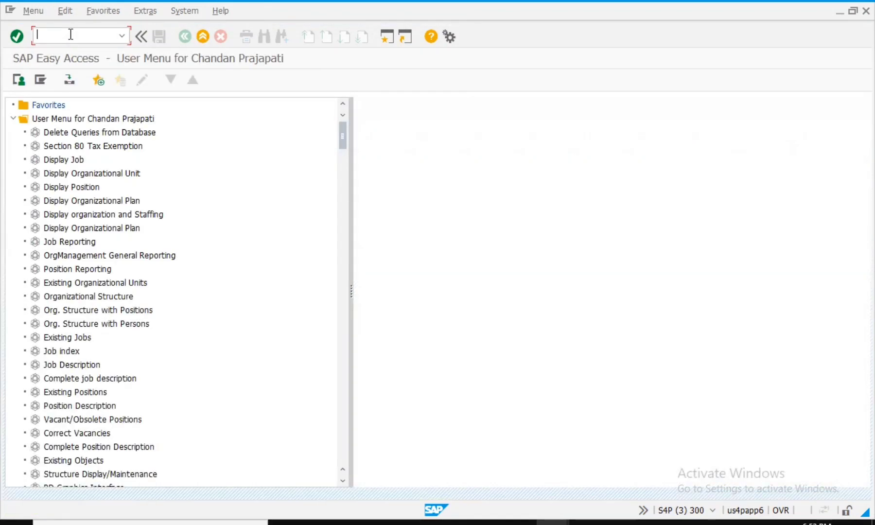
pyautogui.write('as02')
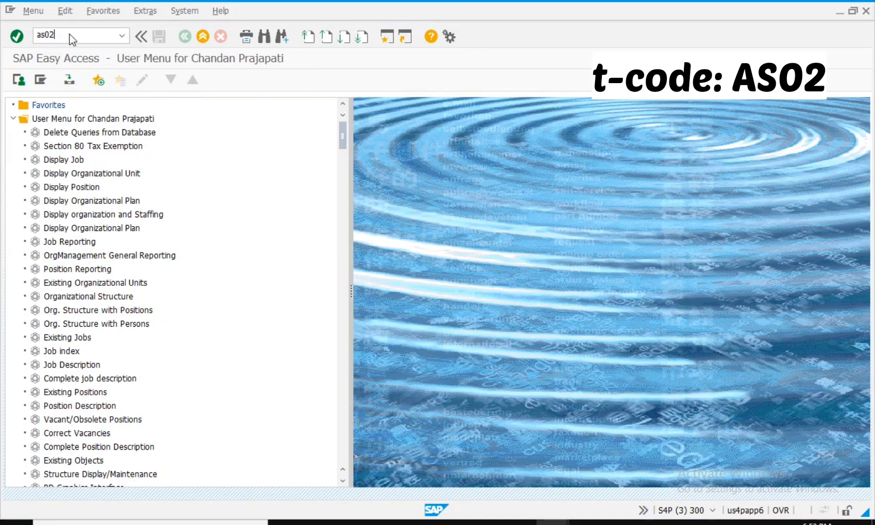
pyautogui.press('Return')
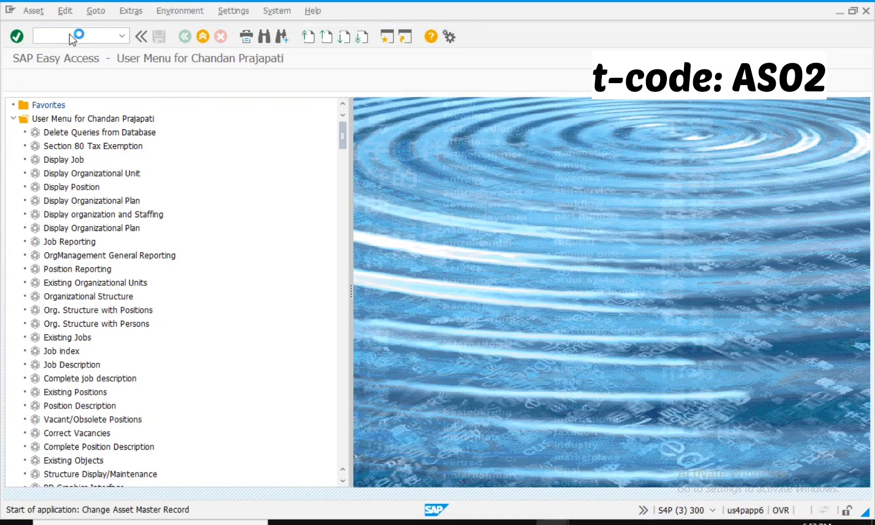
pyautogui.moveTo(164, 134); pyautogui.dragTo(21, 158)
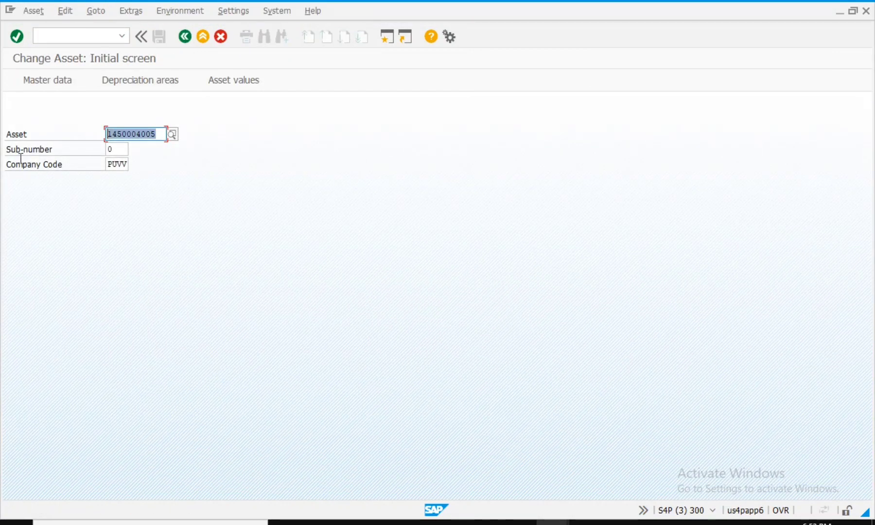
pyautogui.press('Delete')
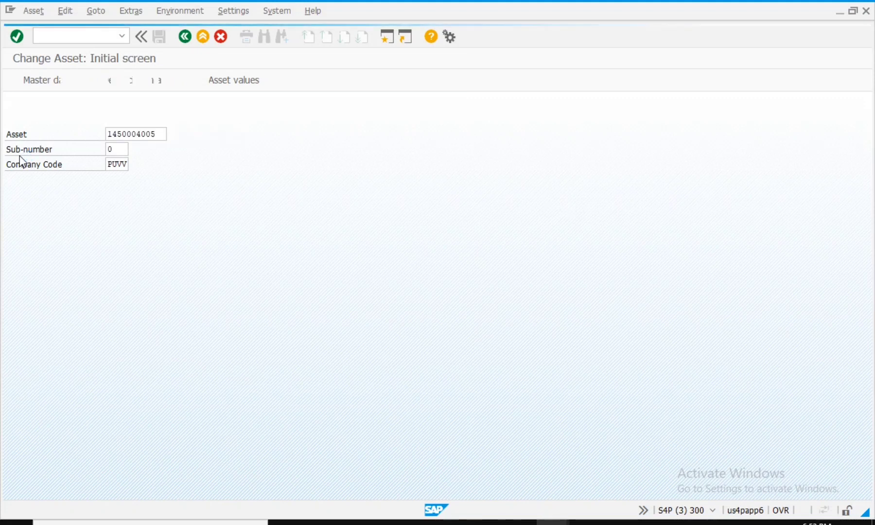
pyautogui.write('6')
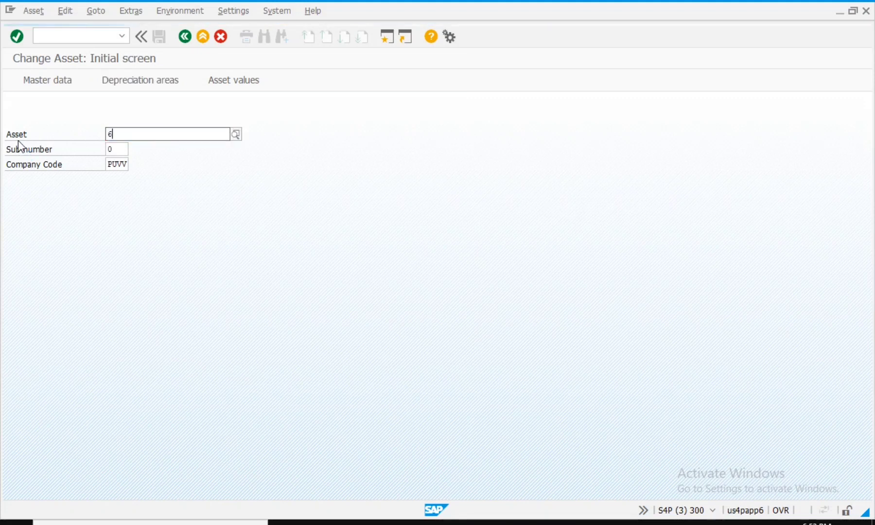
pyautogui.write('03')
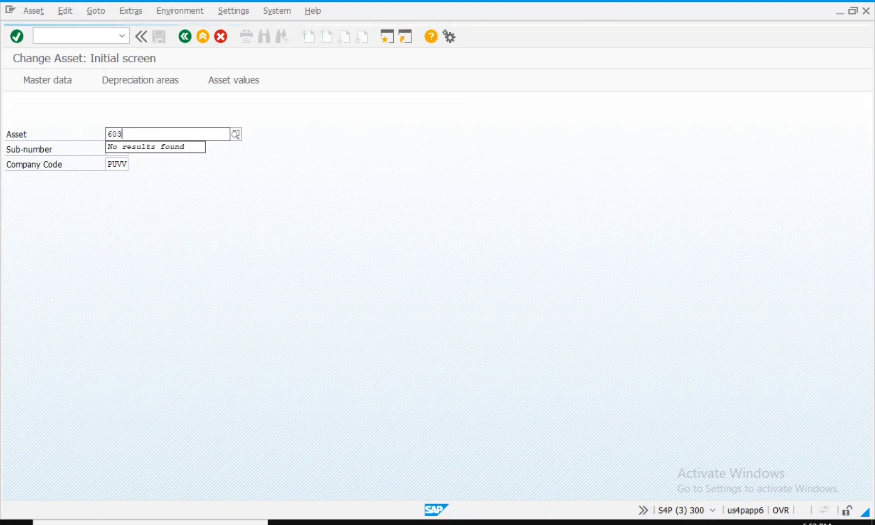
pyautogui.write('000930')
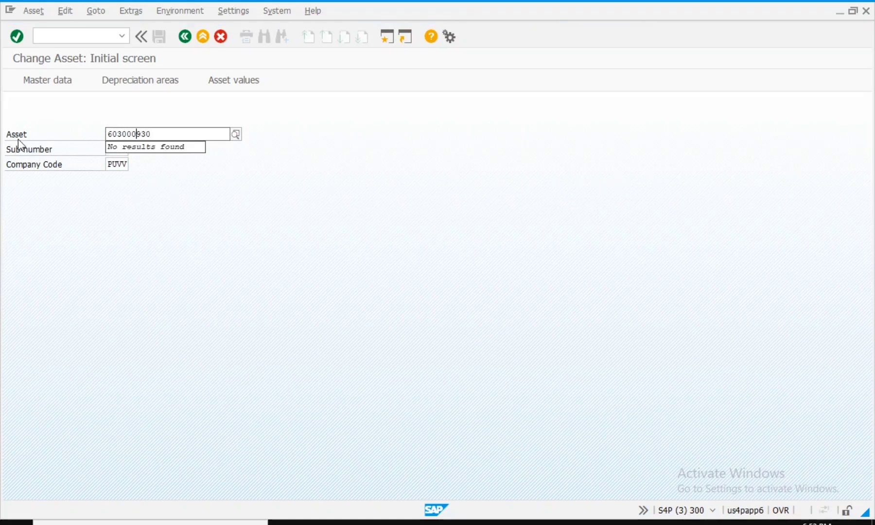
pyautogui.write('09')
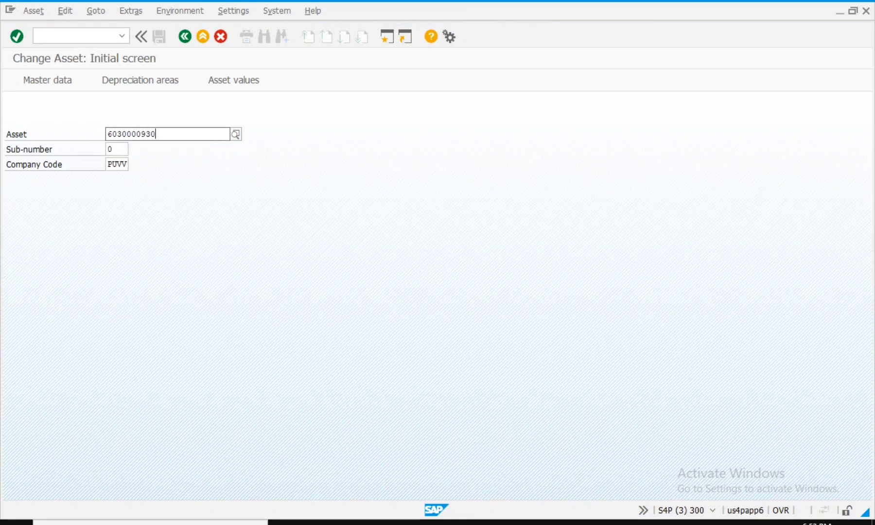
pyautogui.press('Return')
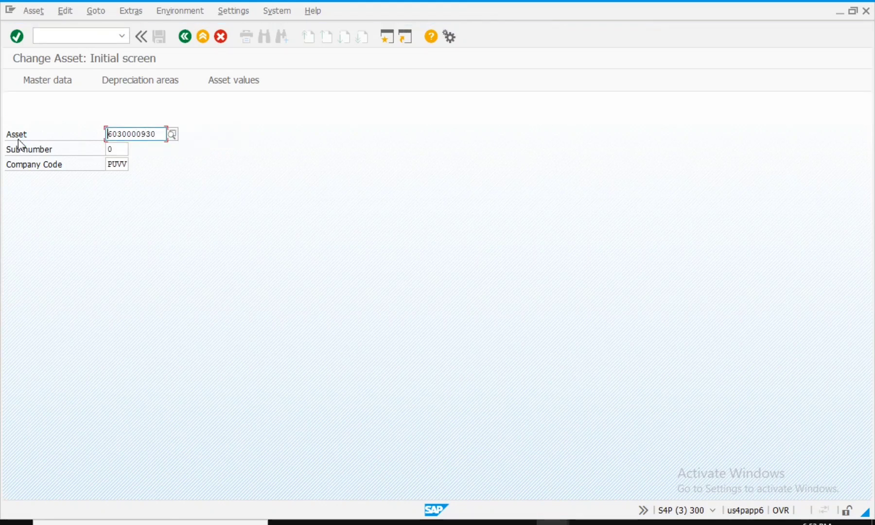
pyautogui.press('Return')
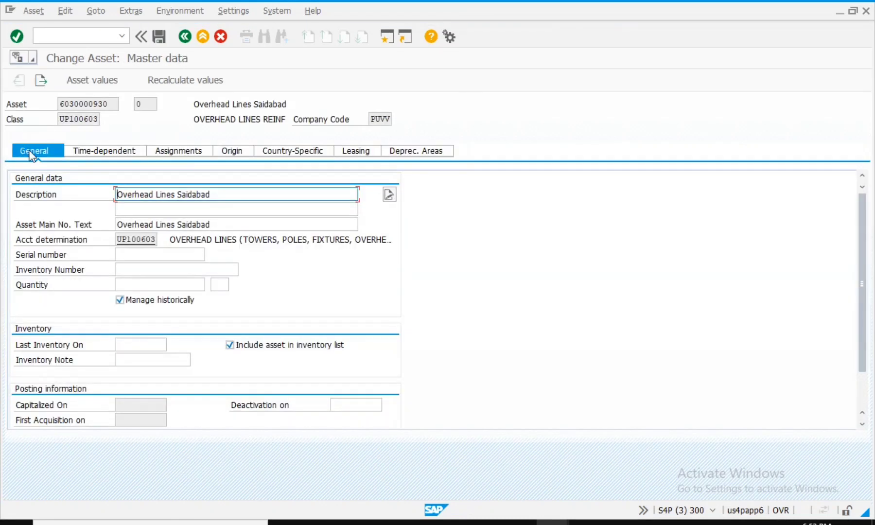
# Set the fund in the asset's time-dependent data to DEP_WORK and save, overwriting the existing time-dependent data
pyautogui.click(85, 157)
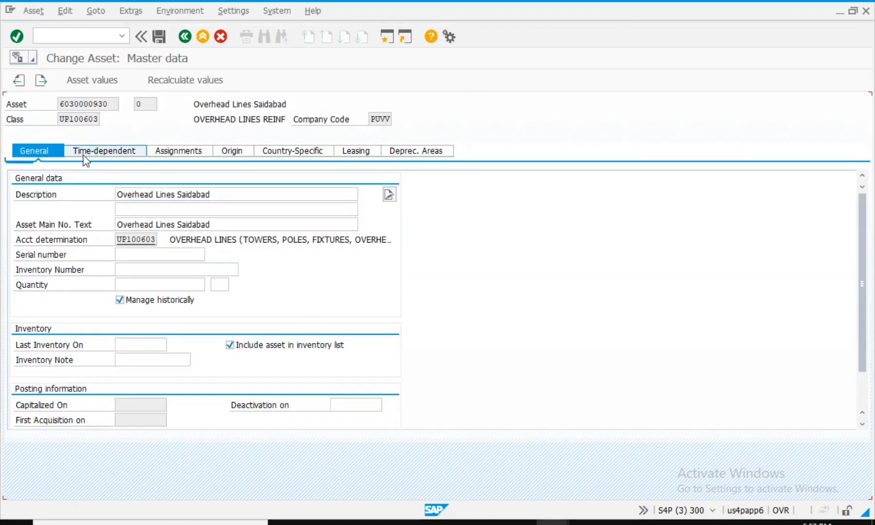
pyautogui.moveTo(164, 257); pyautogui.dragTo(80, 249)
pyautogui.press('BackSpace')
pyautogui.write('d')
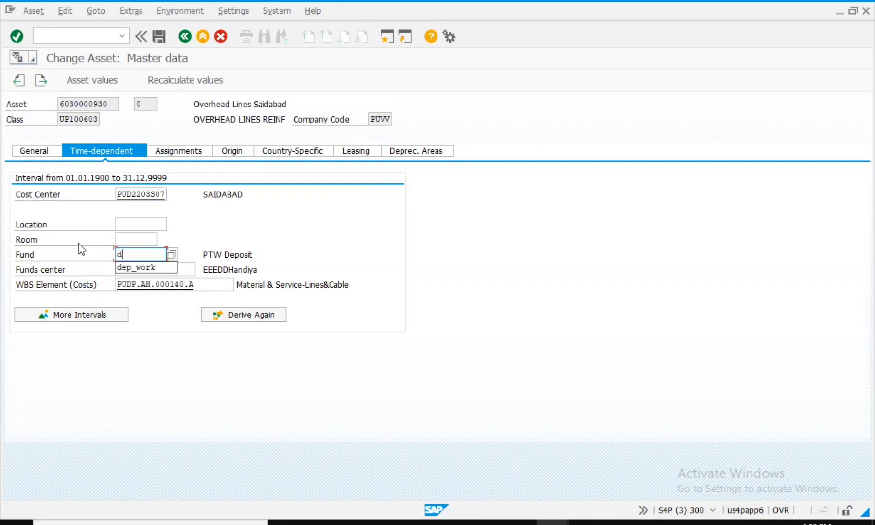
pyautogui.click(132, 268)
pyautogui.click(131, 269)
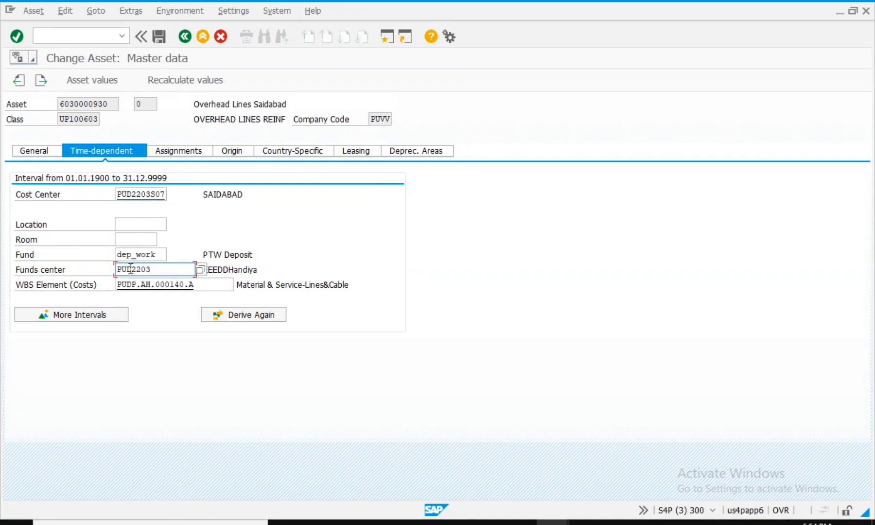
pyautogui.click(160, 253)
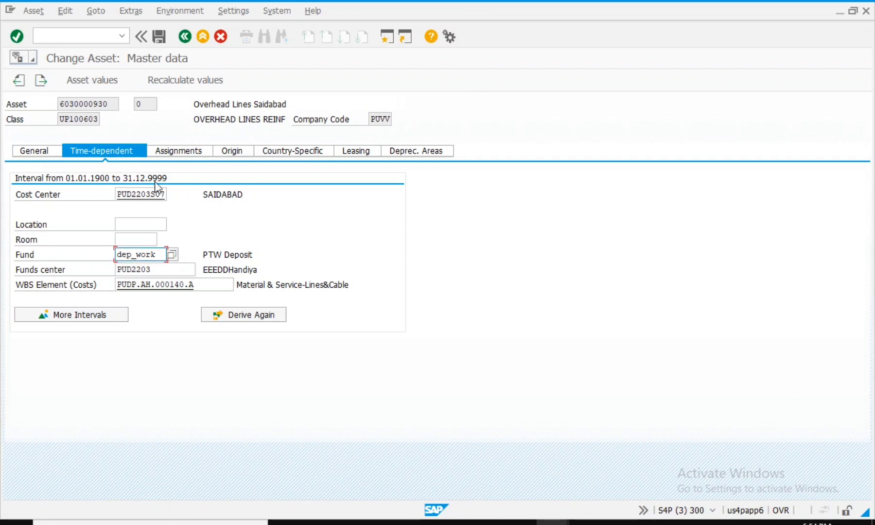
pyautogui.click(159, 36)
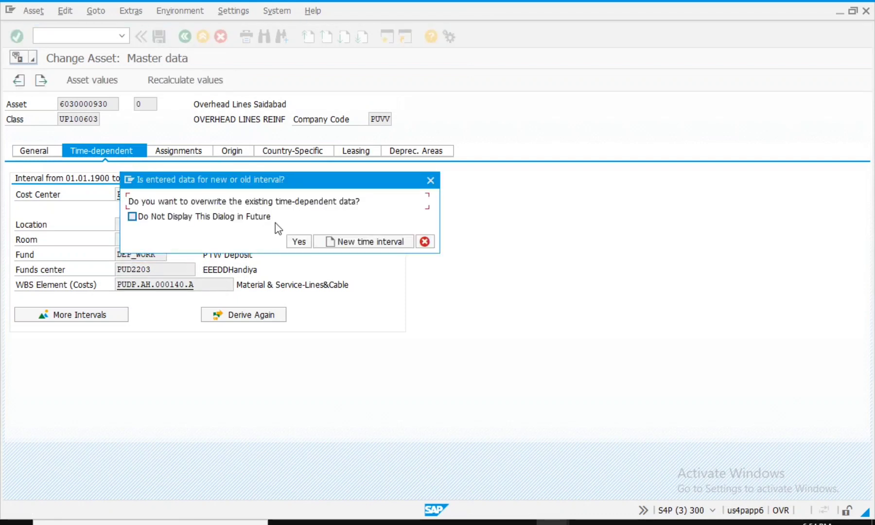
pyautogui.moveTo(220, 178); pyautogui.dragTo(228, 164)
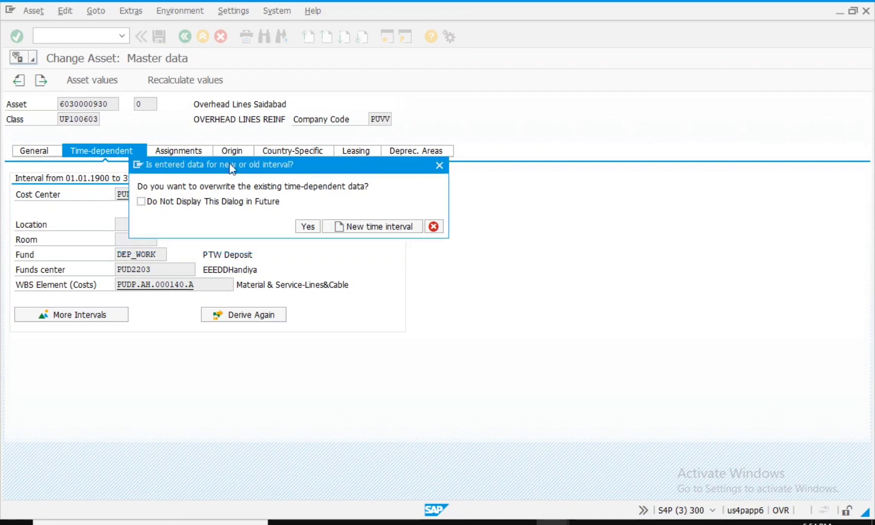
pyautogui.click(311, 229)
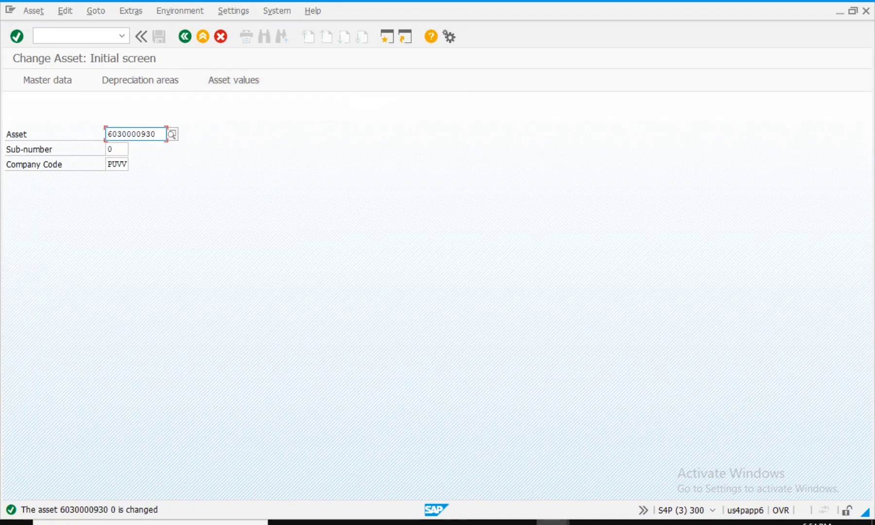
# Switch to the CJ88 session, test-run the full settlement of PUDP.AH.000140.A, and return to the selection screen
pyautogui.moveTo(552, 522)
pyautogui.click(537, 495)
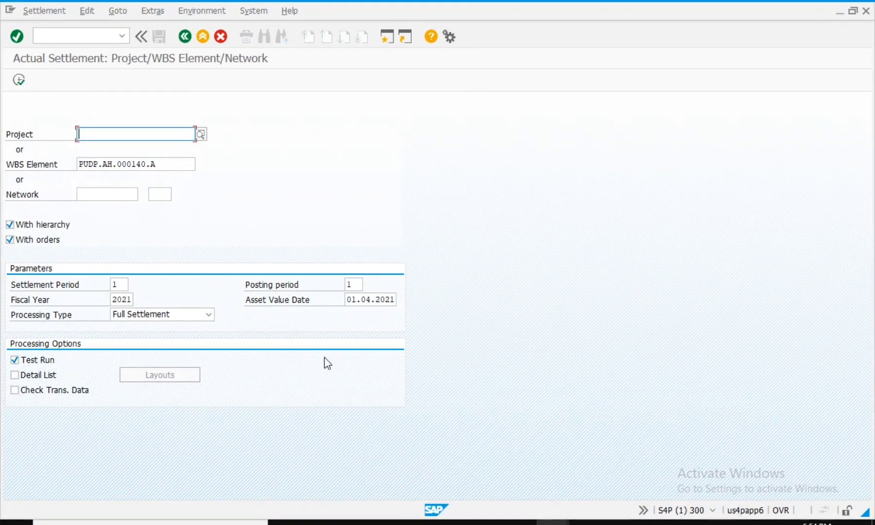
pyautogui.click(19, 81)
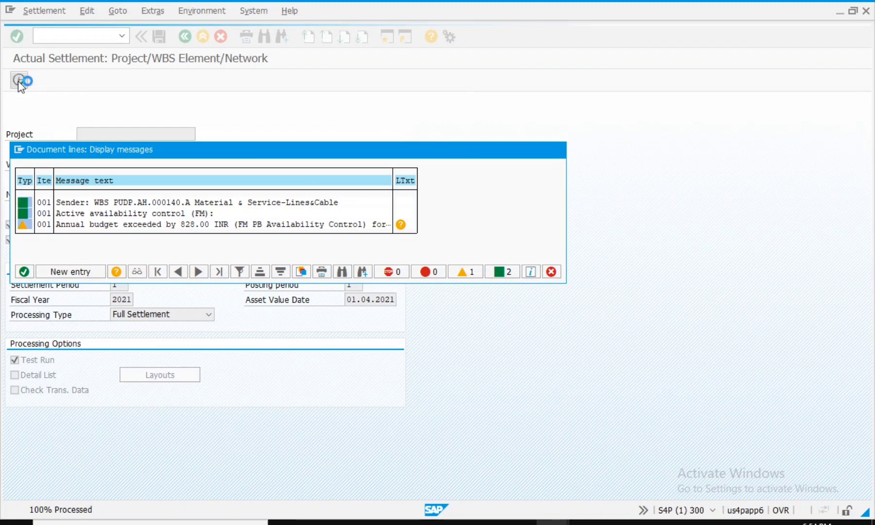
pyautogui.press('Return')
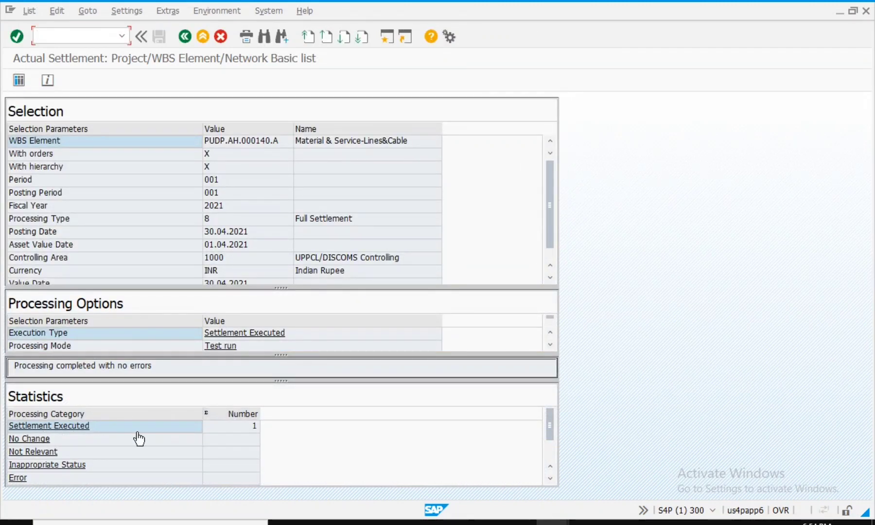
pyautogui.click(180, 43)
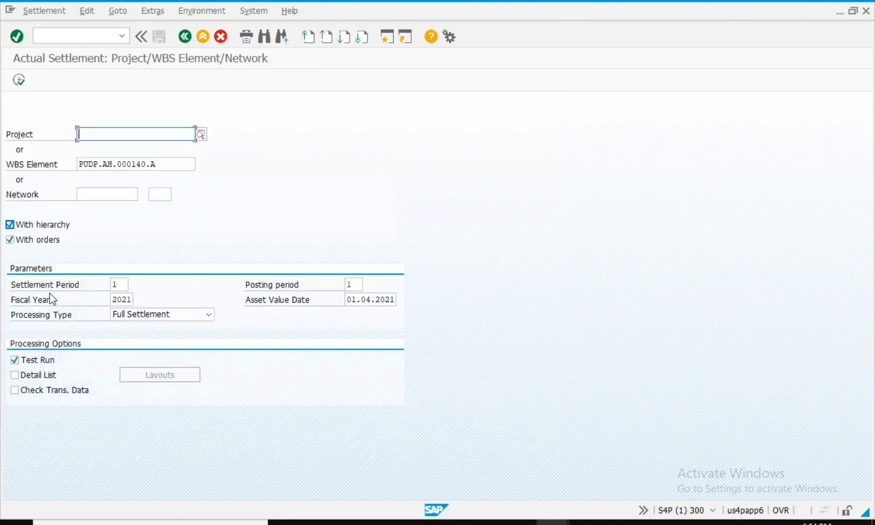
# Turn off the test run, execute the actual settlement of WBS element PUDP.AH.000140.A, and leave the settlement transaction
pyautogui.click(55, 359)
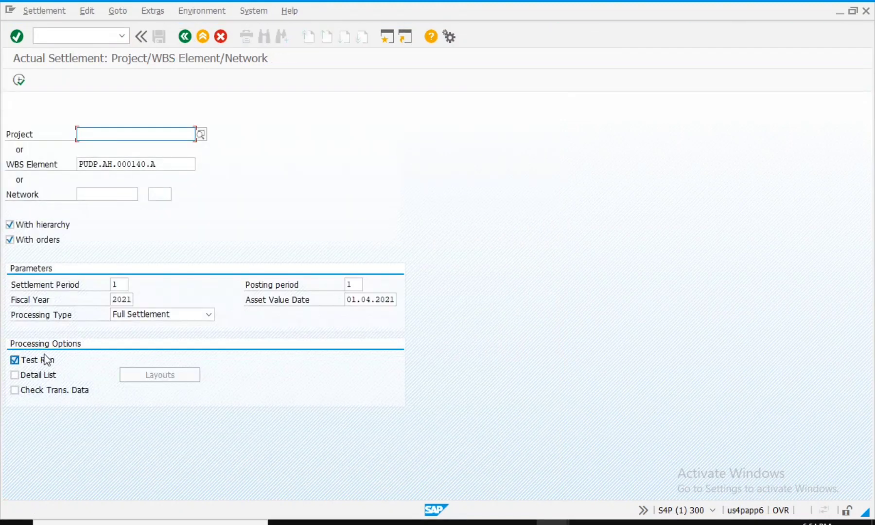
pyautogui.click(13, 85)
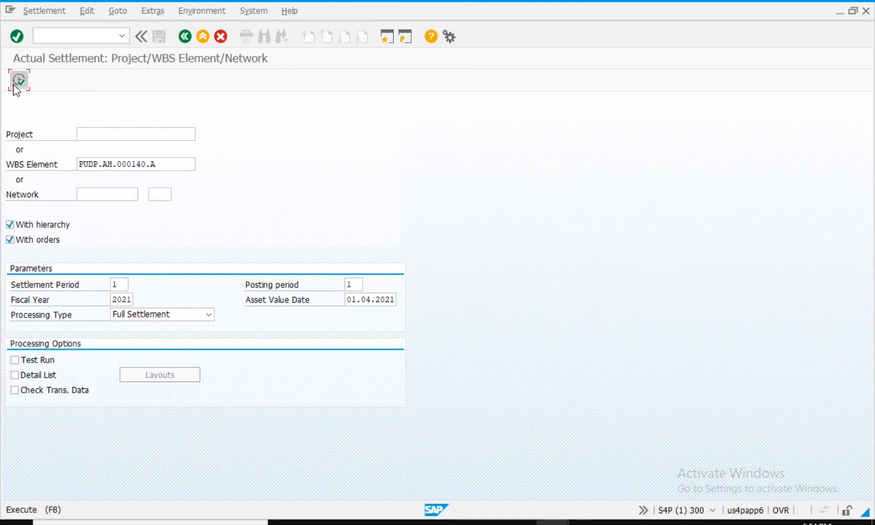
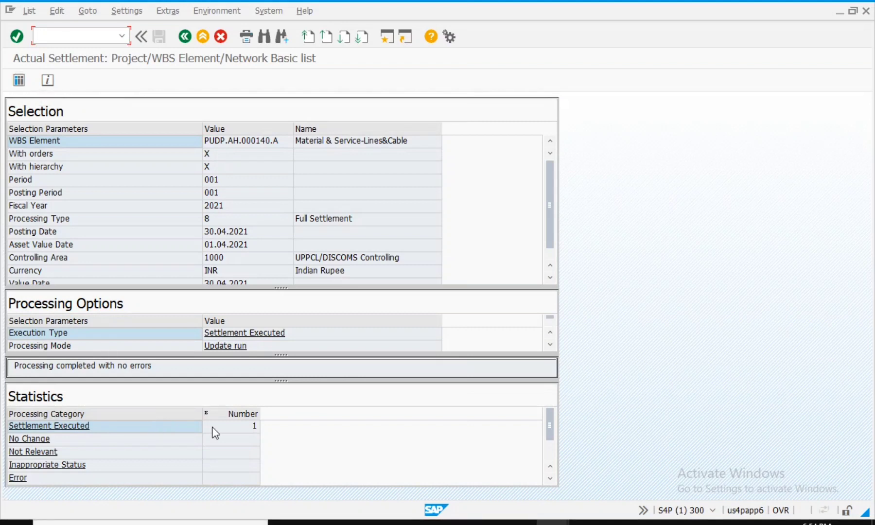
pyautogui.click(183, 41)
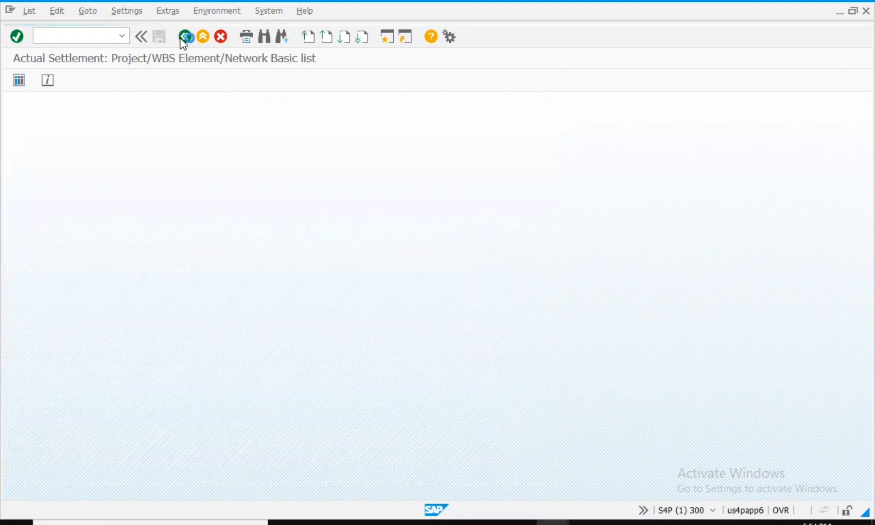
pyautogui.click(182, 41)
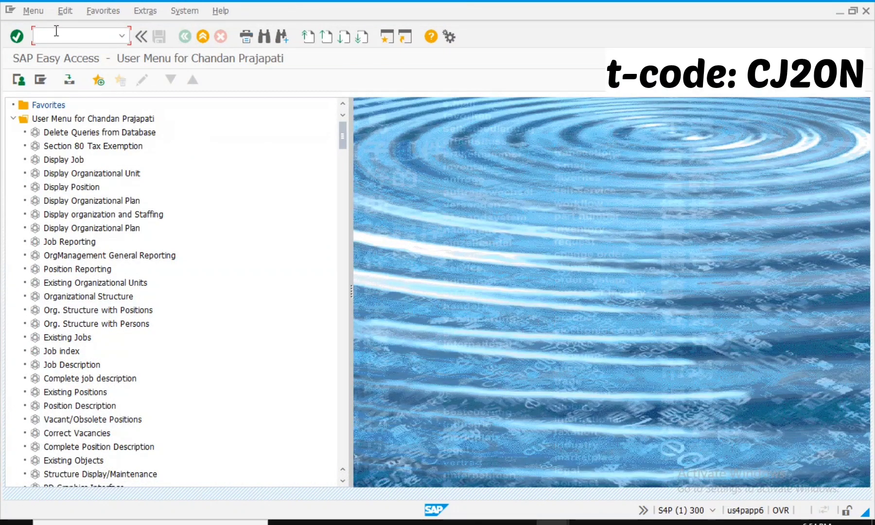
# Start transaction CJ20N, open the last processed project PUDP.AH.000140, and expand its whole structure
pyautogui.click(40, 35)
pyautogui.write('cj20n')
pyautogui.press('Return')
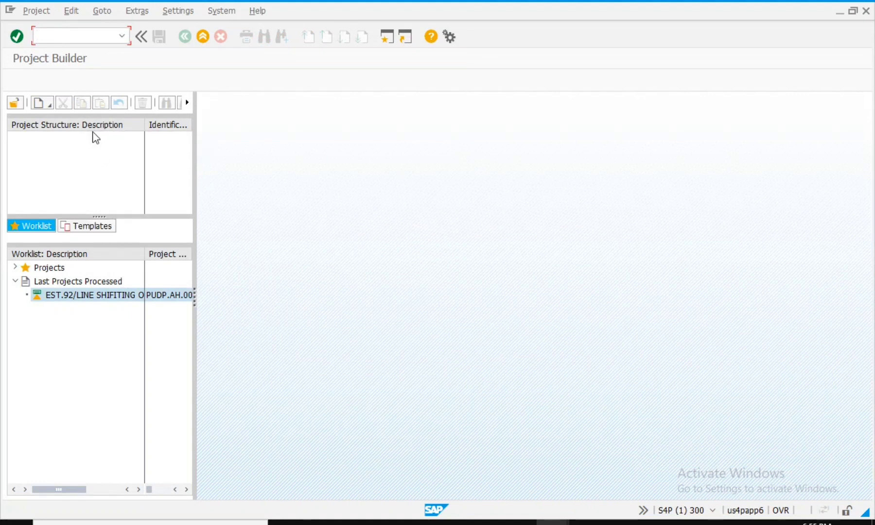
pyautogui.doubleClick(124, 296)
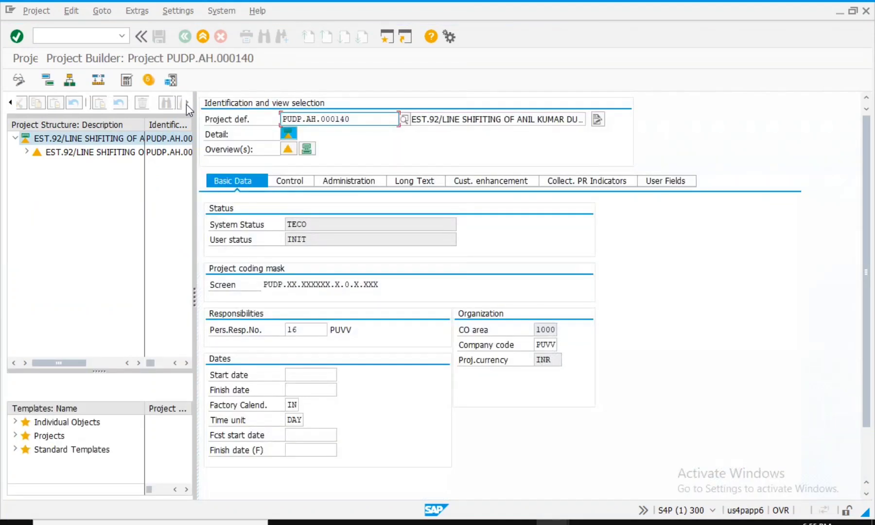
pyautogui.click(187, 103)
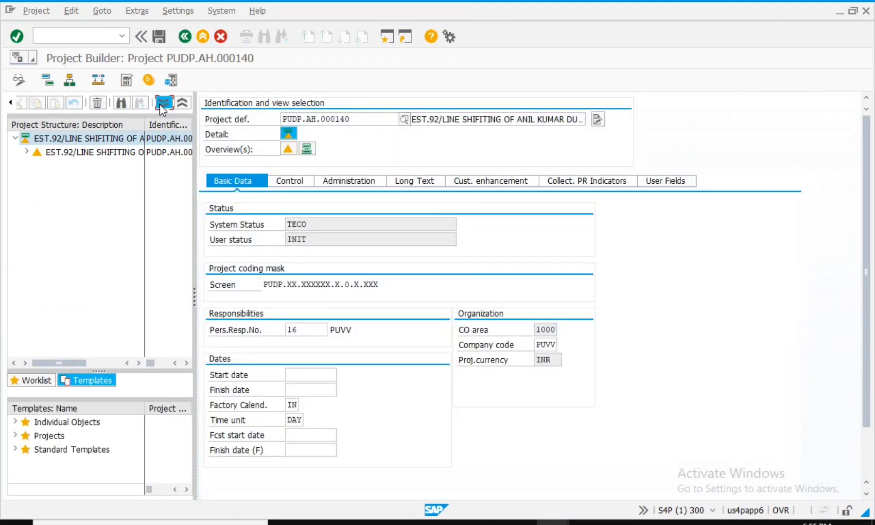
pyautogui.click(159, 104)
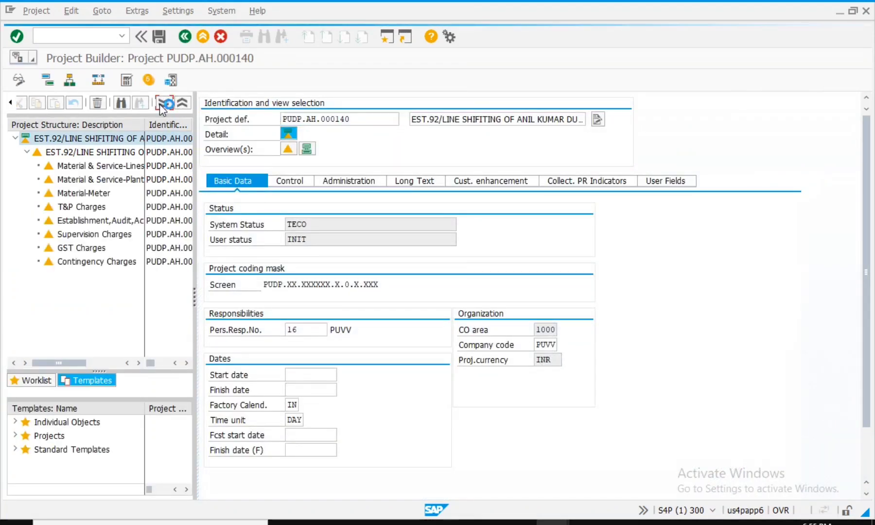
# Widen the project structure and check the basic data of WBS elements PUDP.AH.000140.A and PUDP.AH.000140.B
pyautogui.click(121, 168)
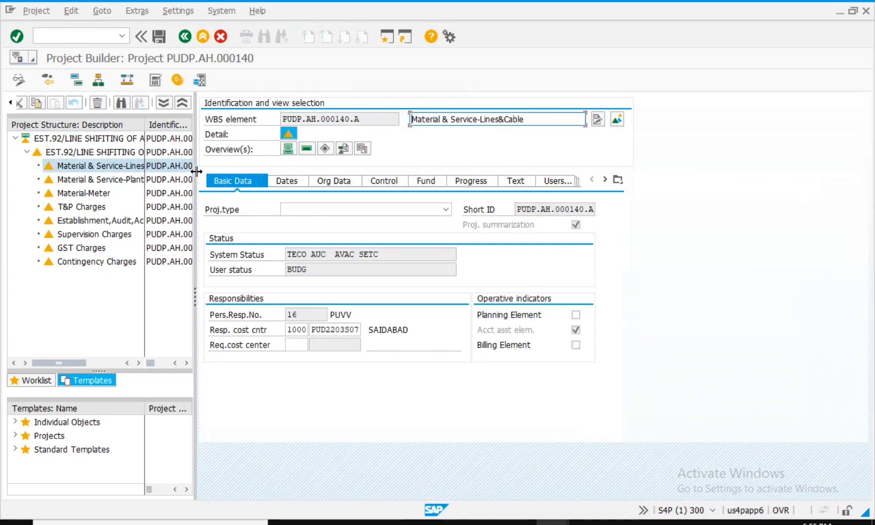
pyautogui.moveTo(224, 174); pyautogui.dragTo(226, 173)
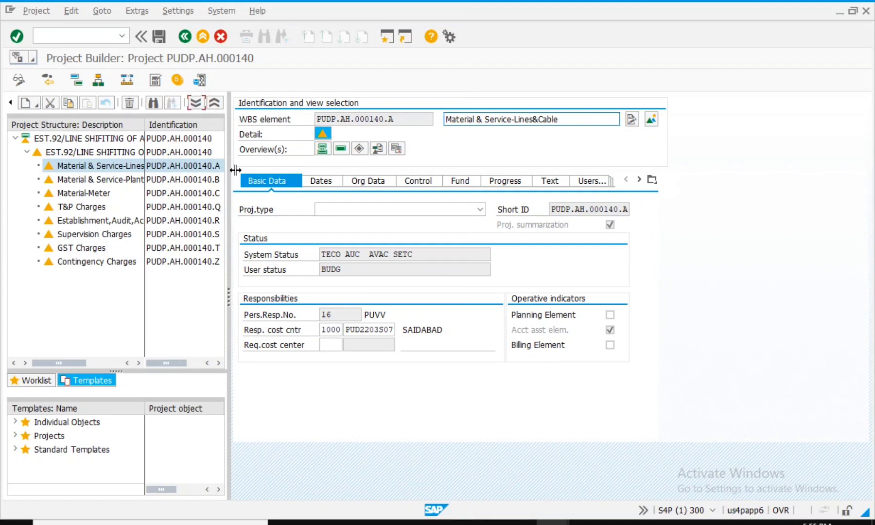
pyautogui.moveTo(226, 167); pyautogui.dragTo(235, 169)
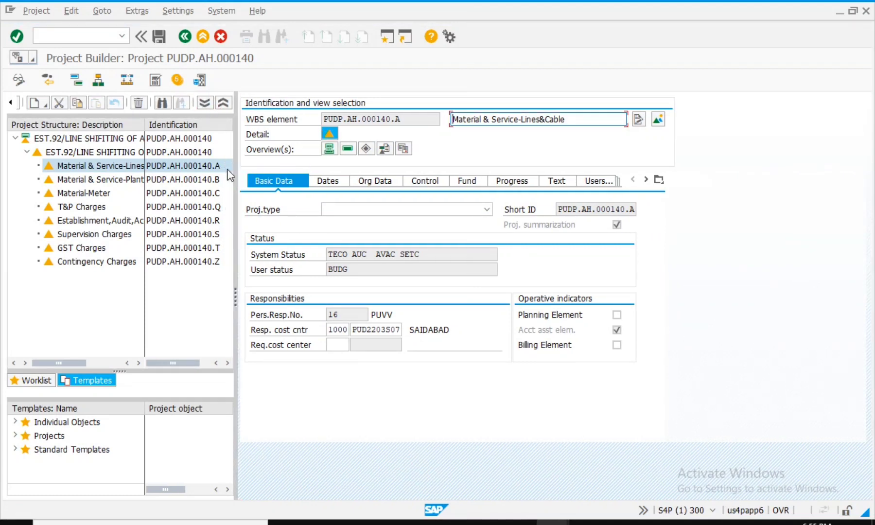
pyautogui.press('Down')
pyautogui.click(210, 169)
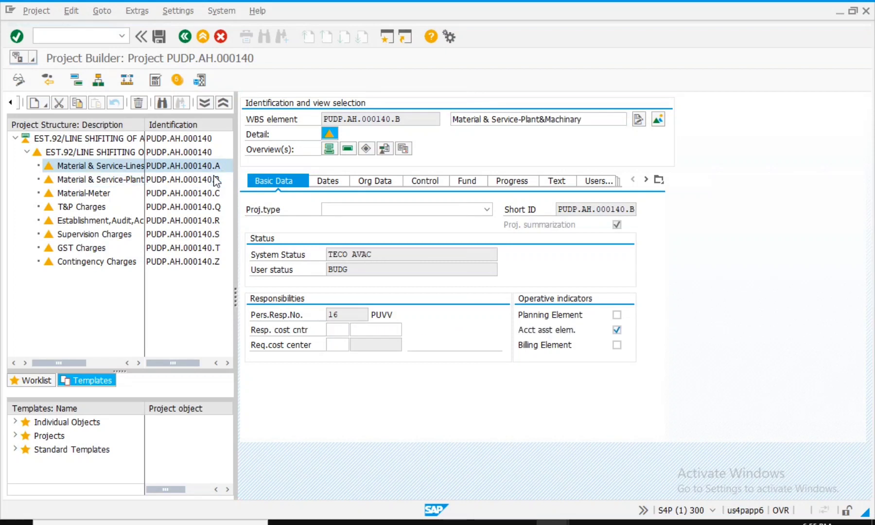
pyautogui.click(214, 177)
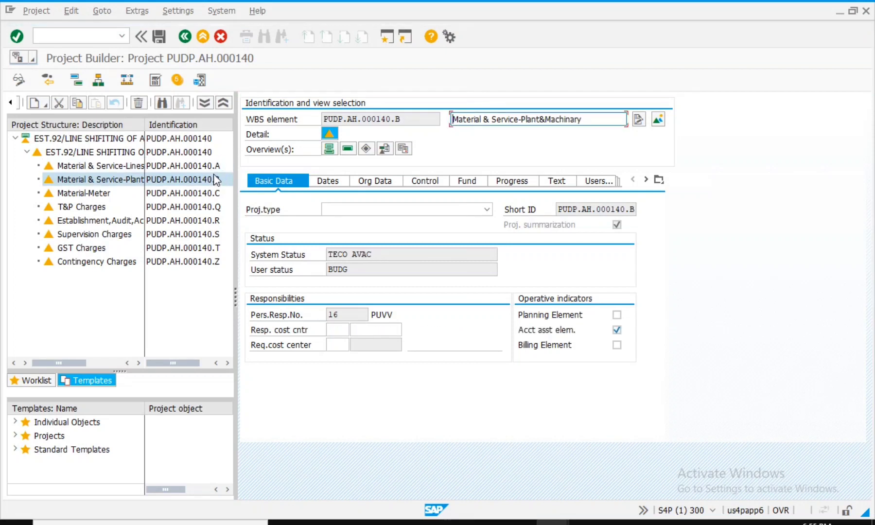
# In the asset under construction of WBS element PUDP.AH.000140.A, set the deactivation date to 01.04.2021 and return to the project
pyautogui.click(213, 169)
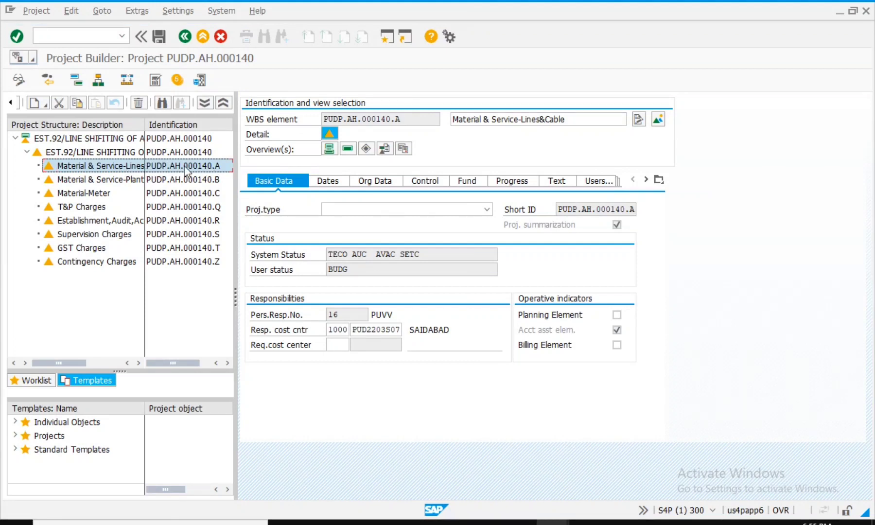
pyautogui.click(76, 12)
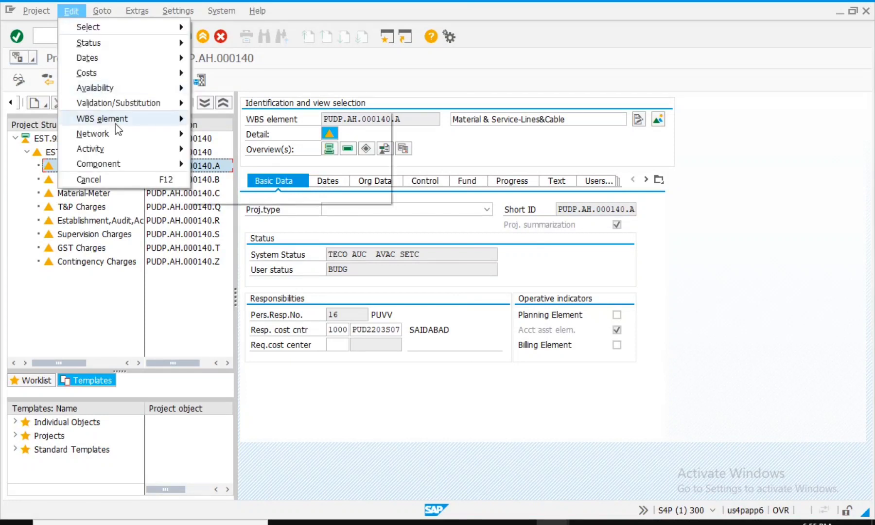
pyautogui.moveTo(114, 120)
pyautogui.moveTo(236, 169)
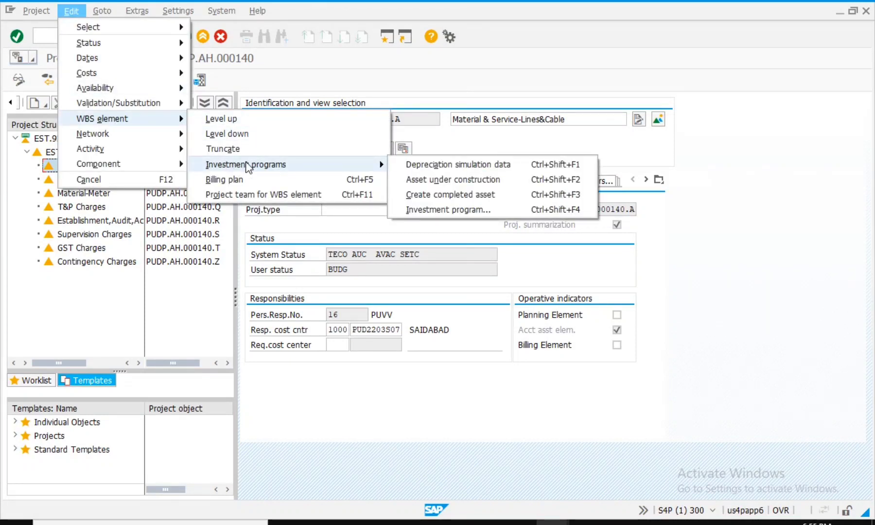
pyautogui.click(411, 165)
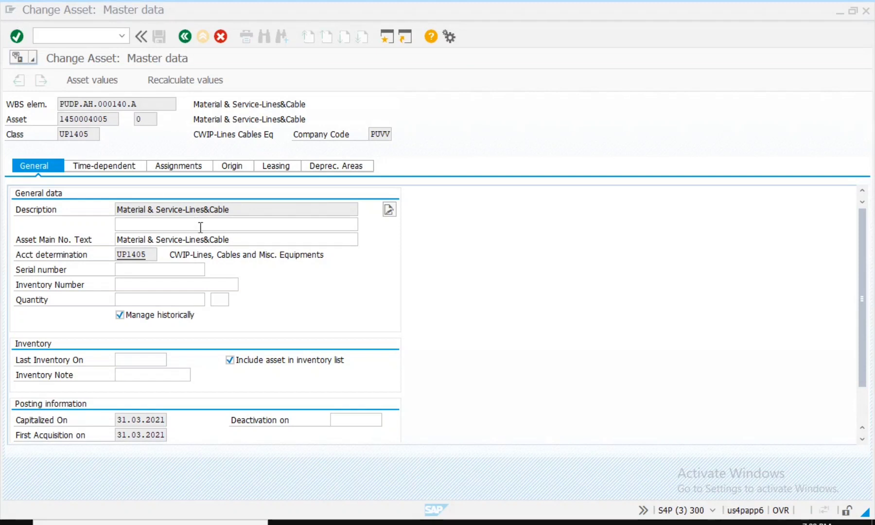
pyautogui.click(349, 418)
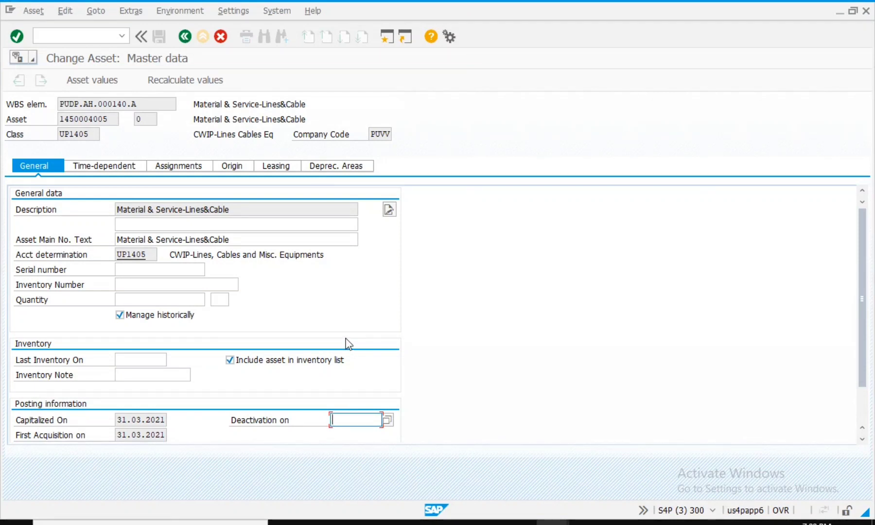
pyautogui.write('01.')
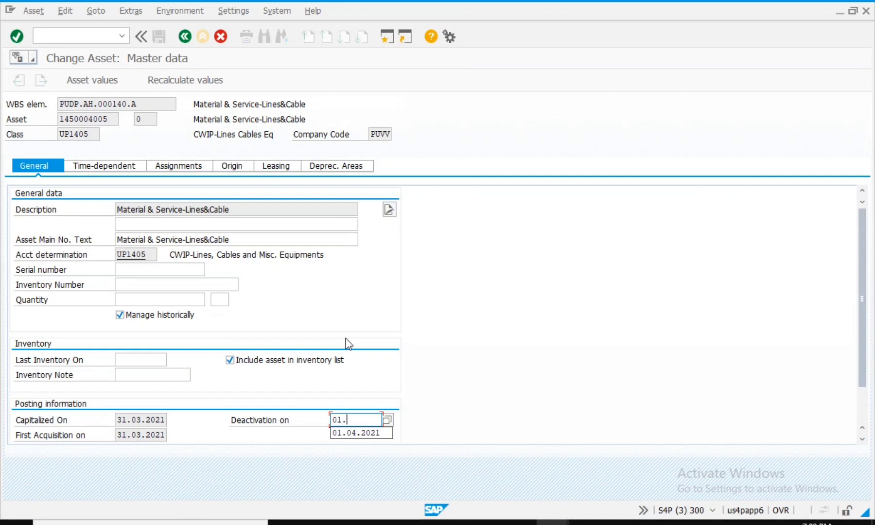
pyautogui.write('04.2021')
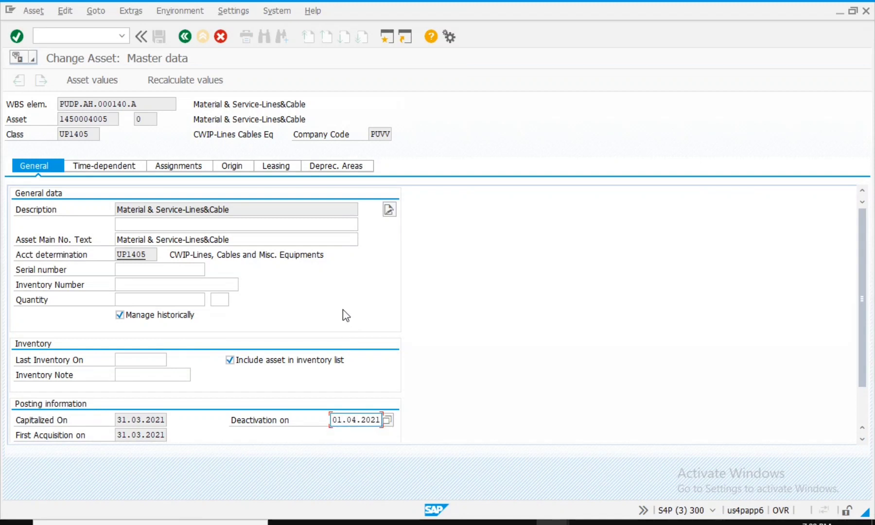
pyautogui.click(184, 39)
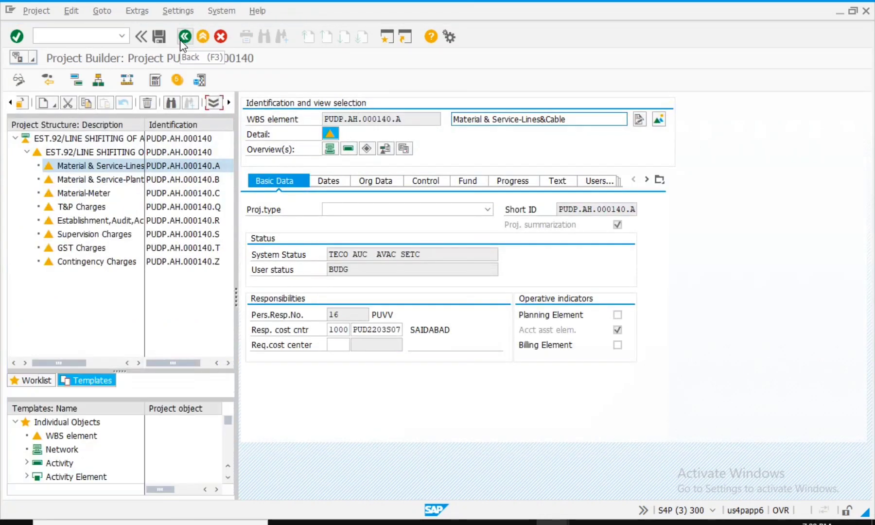
# Check WBS element PUDP.AH.000140.B, set the Close status on project definition PUDP.AH.000140, and check its system status
pyautogui.click(119, 183)
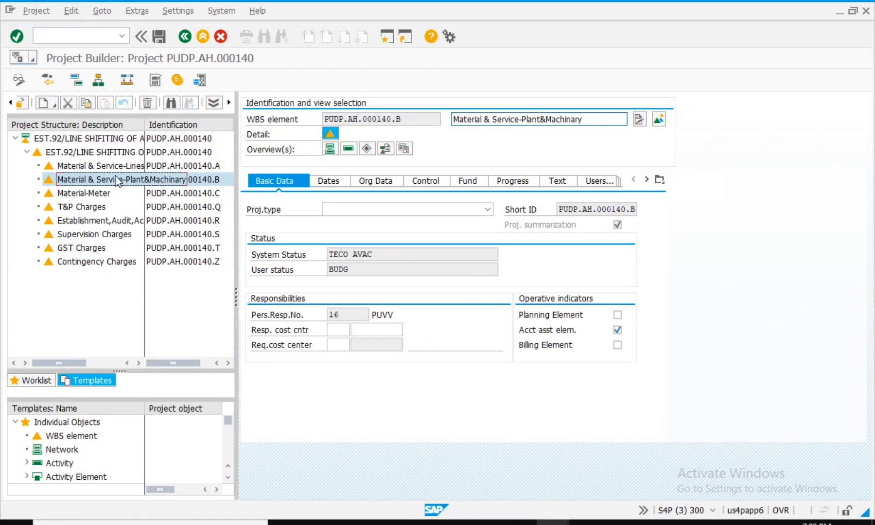
pyautogui.click(126, 185)
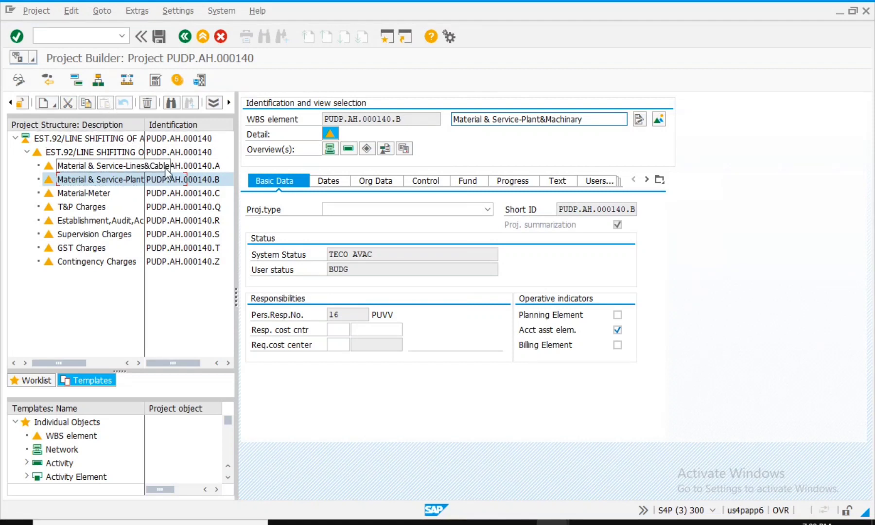
pyautogui.click(95, 140)
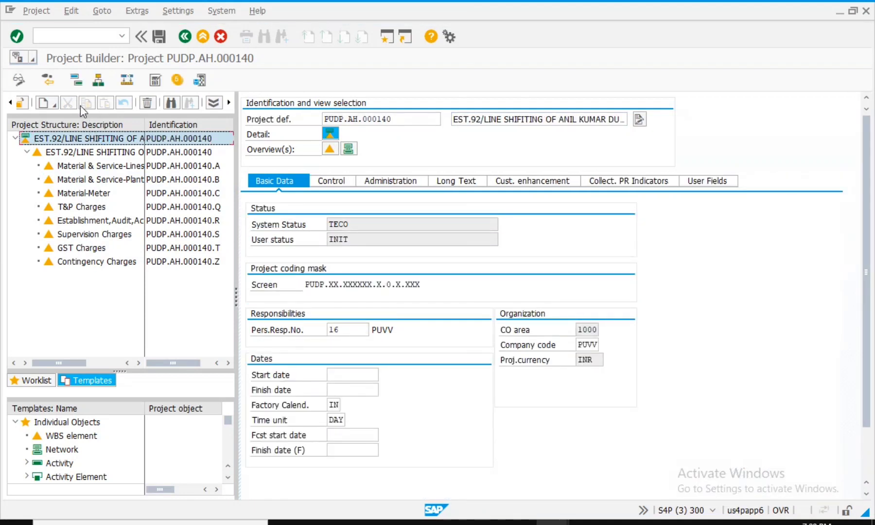
pyautogui.click(72, 14)
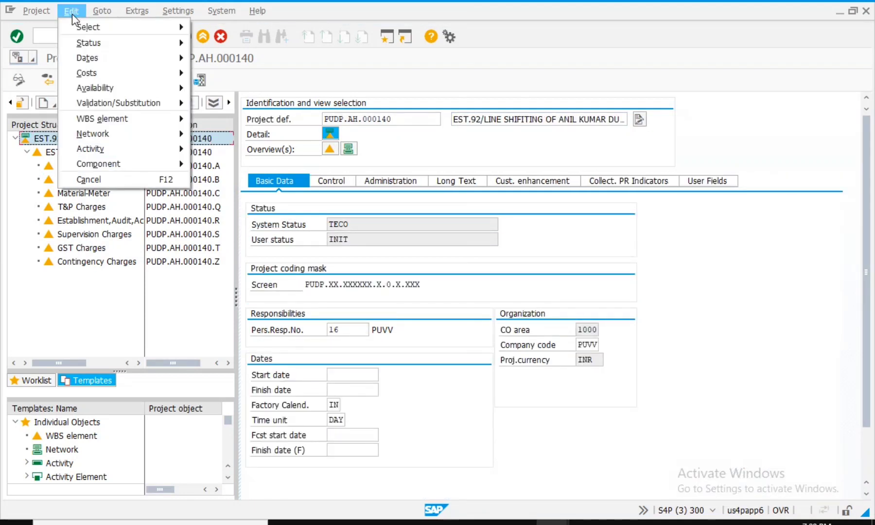
pyautogui.moveTo(112, 47)
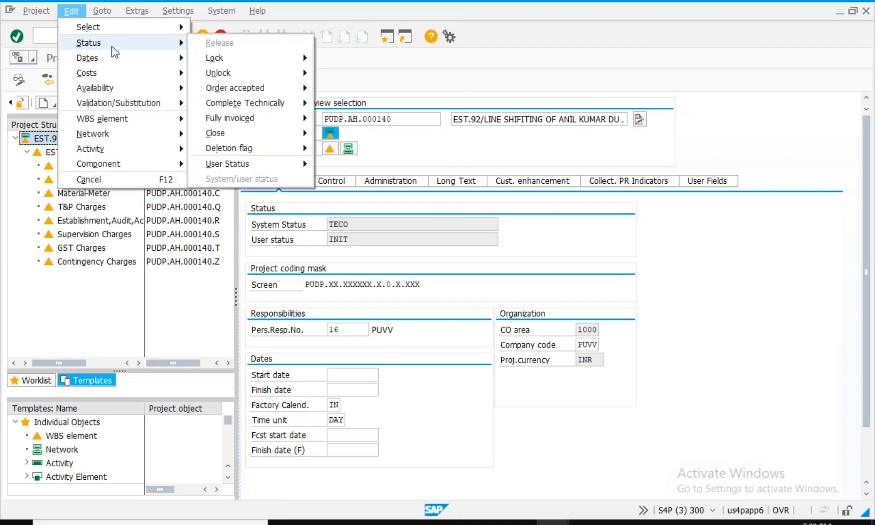
pyautogui.moveTo(258, 139)
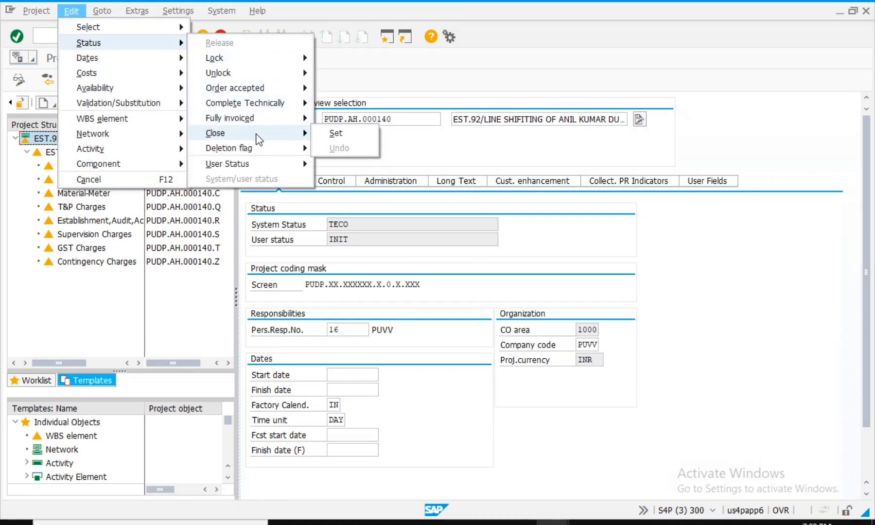
pyautogui.click(332, 134)
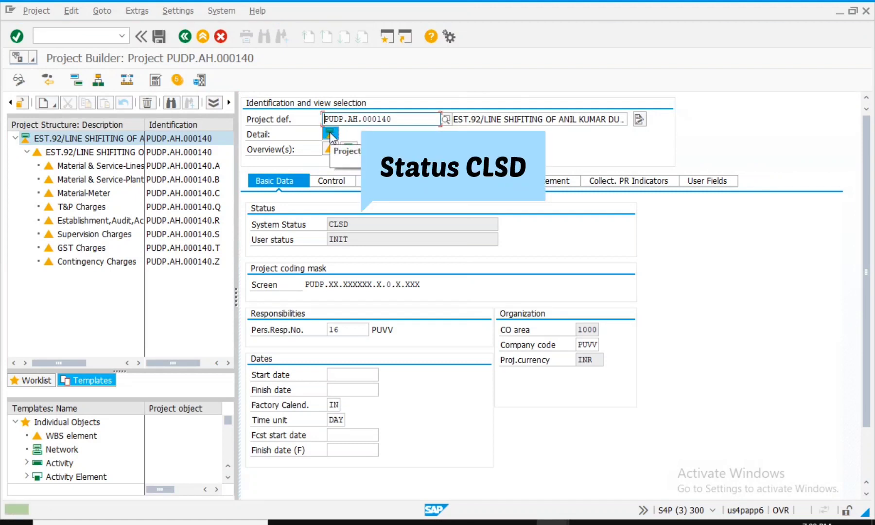
pyautogui.click(350, 222)
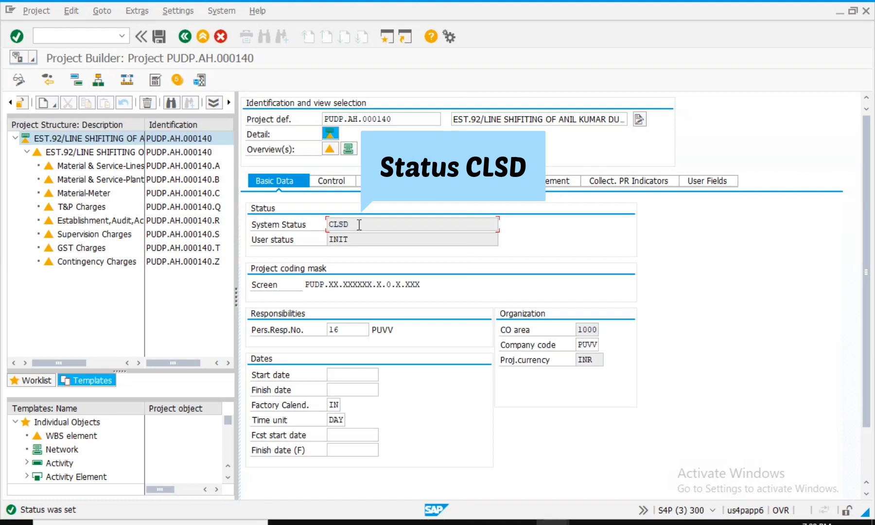
pyautogui.moveTo(333, 224); pyautogui.dragTo(326, 224)
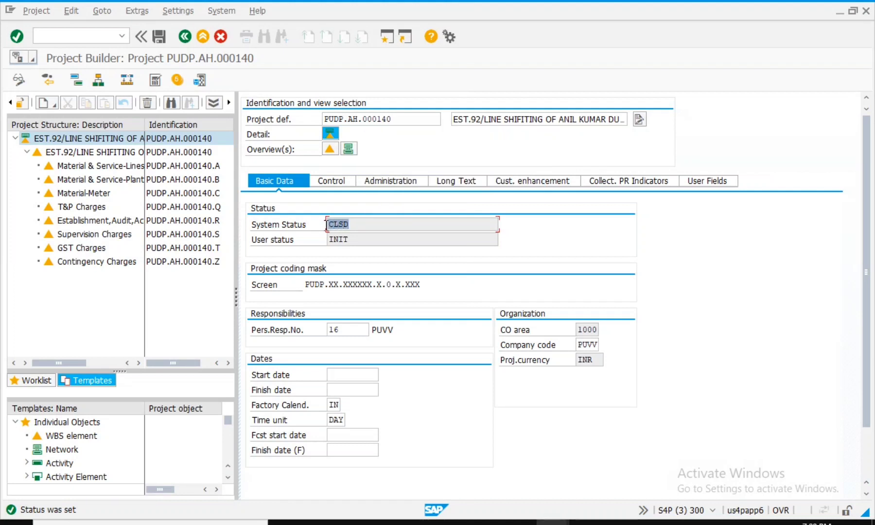